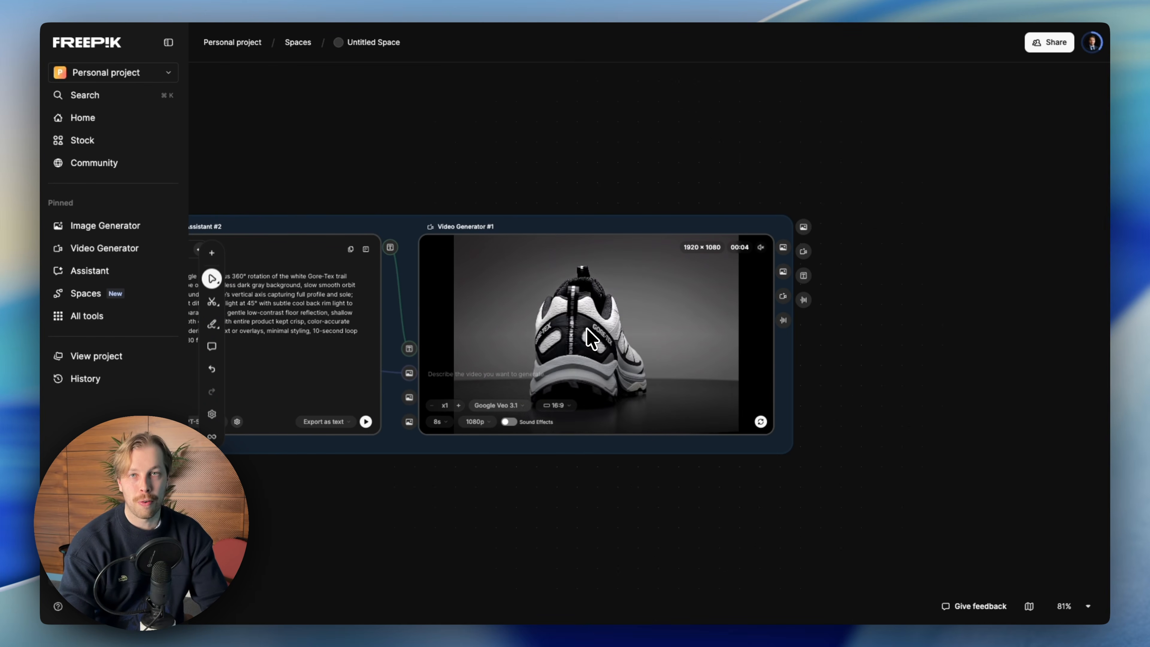
Look over the finished shoe workflow across its Main Photo, Variations and Animate groups
{"action": "scroll", "coordinate": [586, 328], "scroll_direction": "left", "scroll_amount": 10}
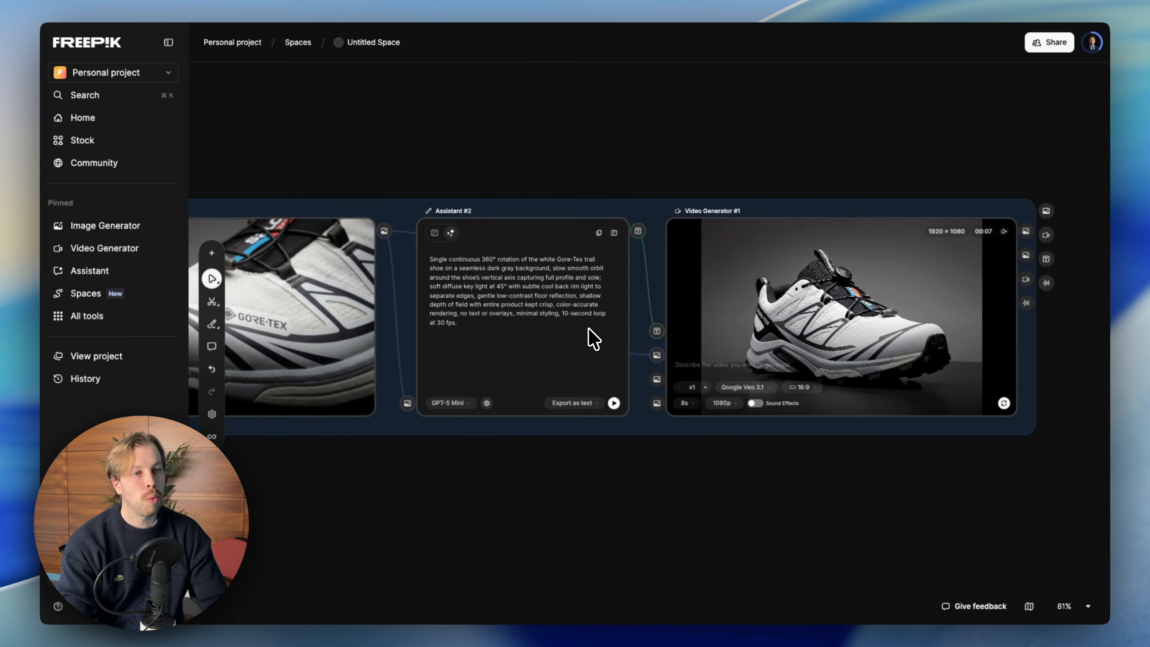
{"action": "scroll", "coordinate": [589, 328], "scroll_direction": "down", "scroll_amount": 5}
{"action": "scroll", "coordinate": [595, 339], "scroll_direction": "left", "scroll_amount": 10}
{"action": "scroll", "coordinate": [596, 339], "scroll_direction": "up", "scroll_amount": 2}
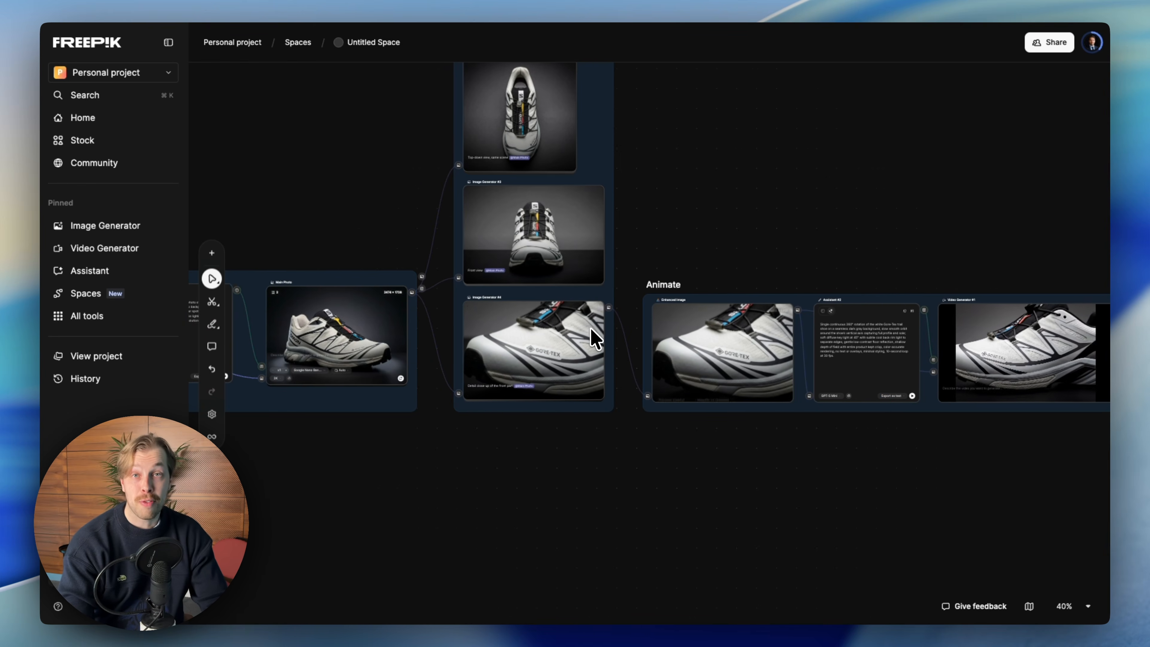
{"action": "scroll", "coordinate": [596, 338], "scroll_direction": "left", "scroll_amount": 10}
{"action": "scroll", "coordinate": [595, 339], "scroll_direction": "up", "scroll_amount": 2}
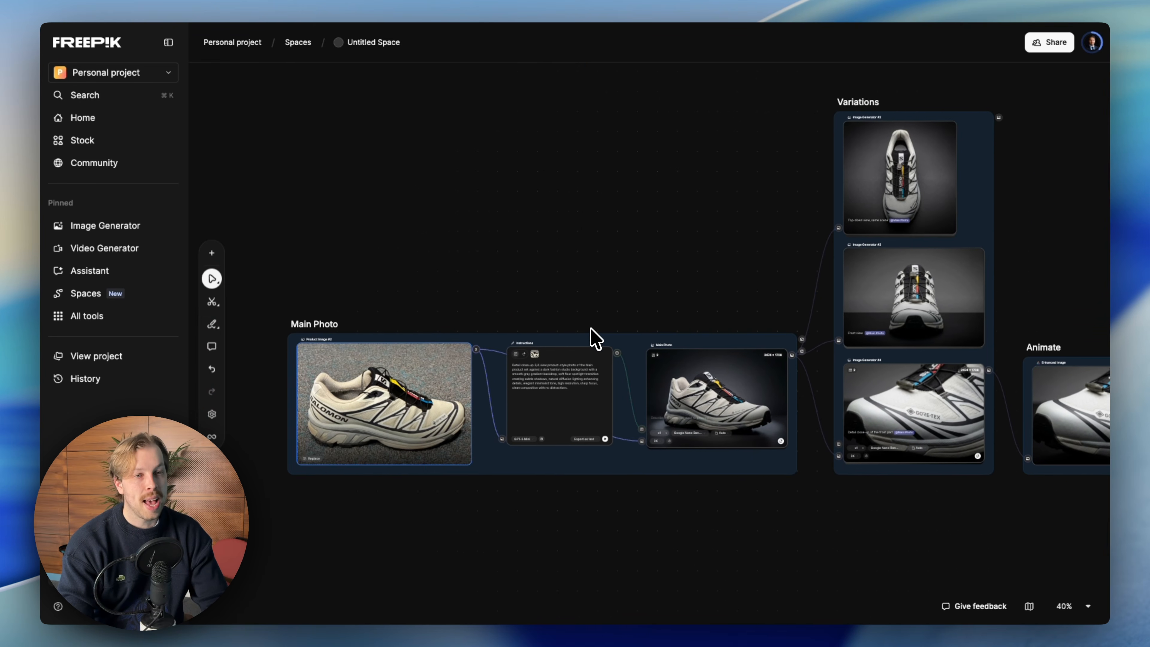
{"action": "scroll", "coordinate": [596, 339], "scroll_direction": "right", "scroll_amount": 3}
{"action": "scroll", "coordinate": [595, 338], "scroll_direction": "down", "scroll_amount": 2}
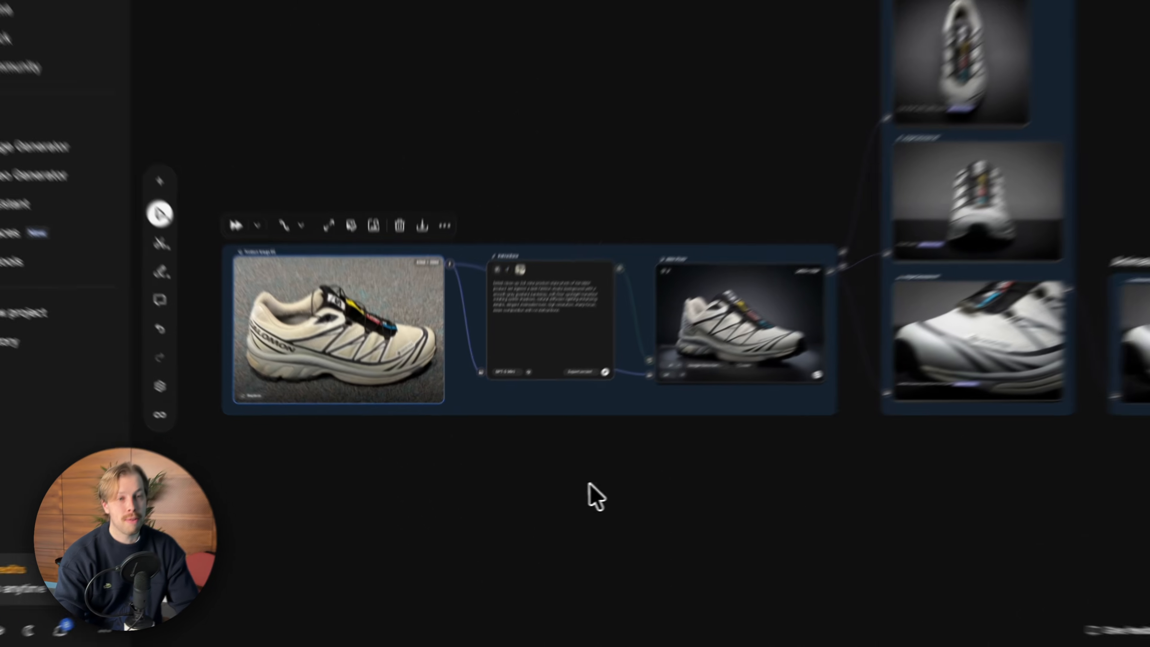
{"action": "scroll", "coordinate": [554, 505], "scroll_direction": "right", "scroll_amount": 8}
{"action": "scroll", "coordinate": [555, 505], "scroll_direction": "down", "scroll_amount": 2}
{"action": "scroll", "coordinate": [620, 484], "scroll_direction": "right", "scroll_amount": 8}
{"action": "scroll", "coordinate": [620, 483], "scroll_direction": "down", "scroll_amount": 1}
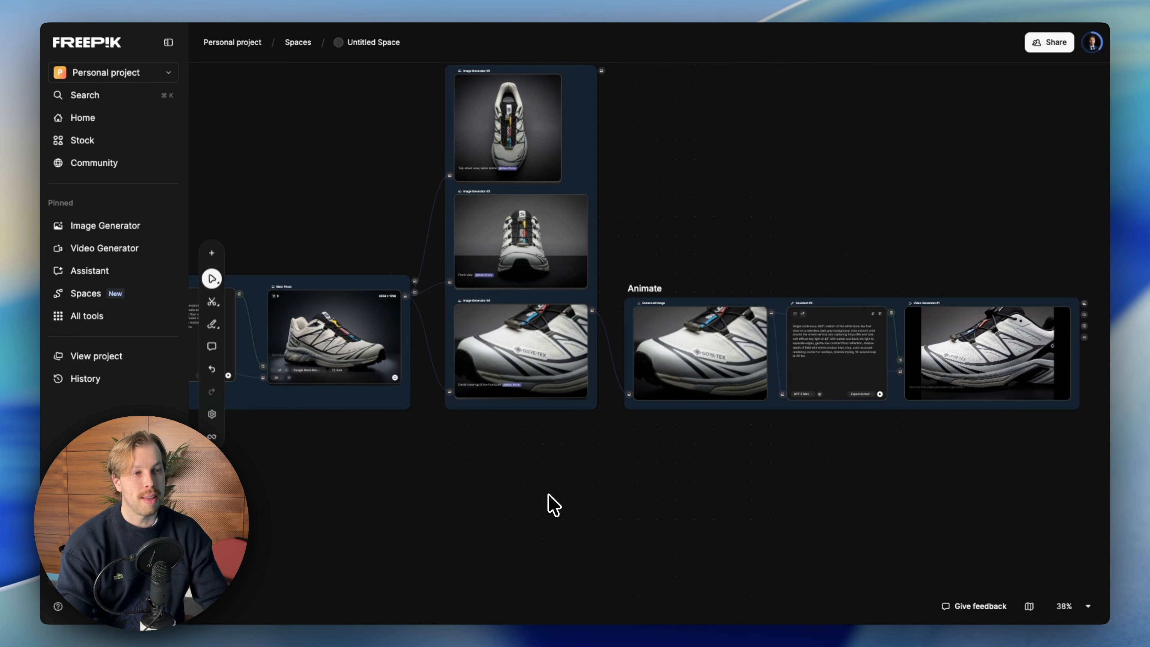
Inspect the Enhanced Image node's upscaling settings and the models available for the close-up image generator
{"action": "scroll", "coordinate": [704, 369], "scroll_direction": "up", "scroll_amount": 3}
{"action": "scroll", "coordinate": [668, 412], "scroll_direction": "up", "scroll_amount": 3}
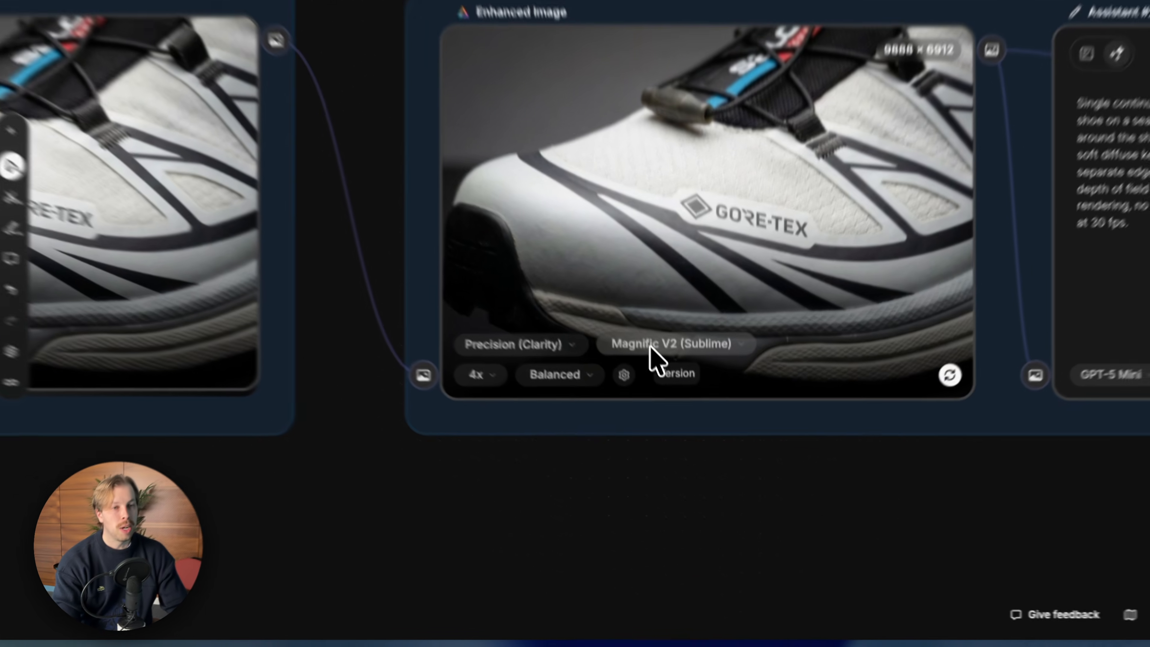
{"action": "scroll", "coordinate": [564, 397], "scroll_direction": "left", "scroll_amount": 10}
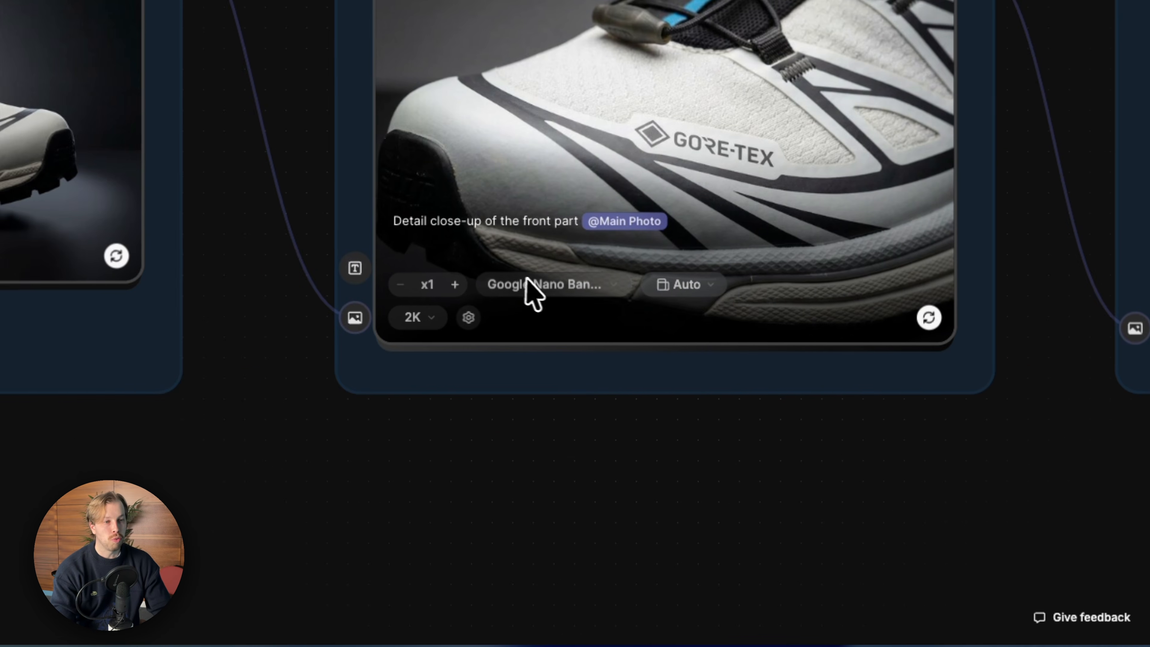
{"action": "left_click", "coordinate": [527, 282]}
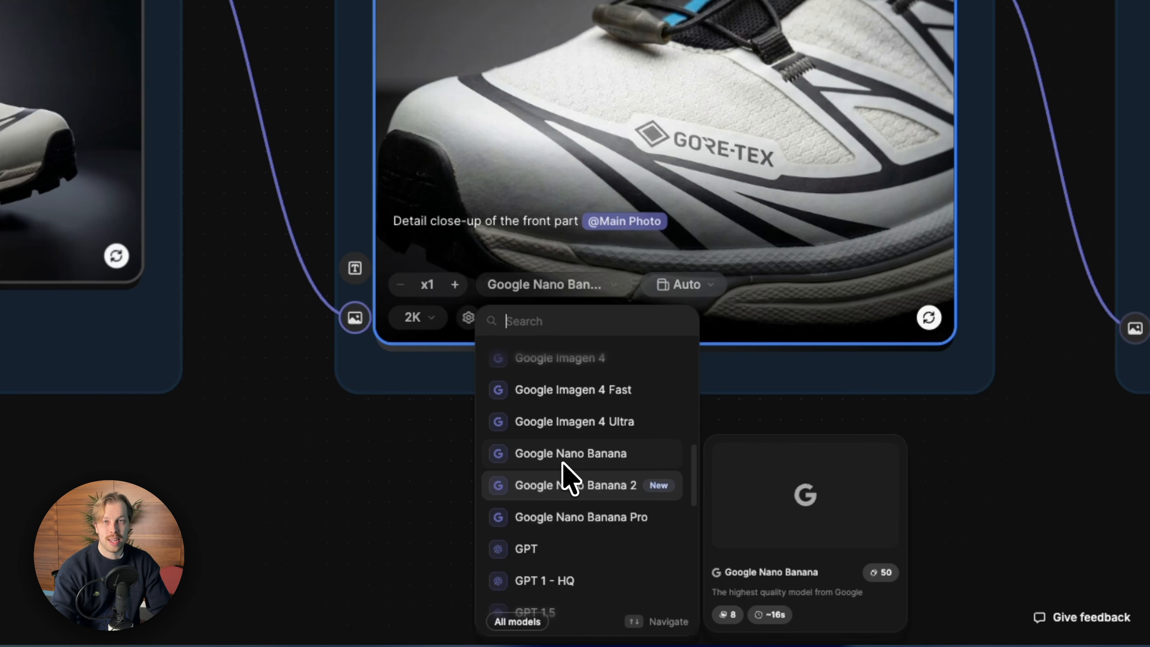
{"action": "left_click", "coordinate": [1016, 489]}
Examine how the Main Photo group connects to the Variations group and on to the Animate group
{"action": "scroll", "coordinate": [1024, 489], "scroll_direction": "down", "scroll_amount": 5}
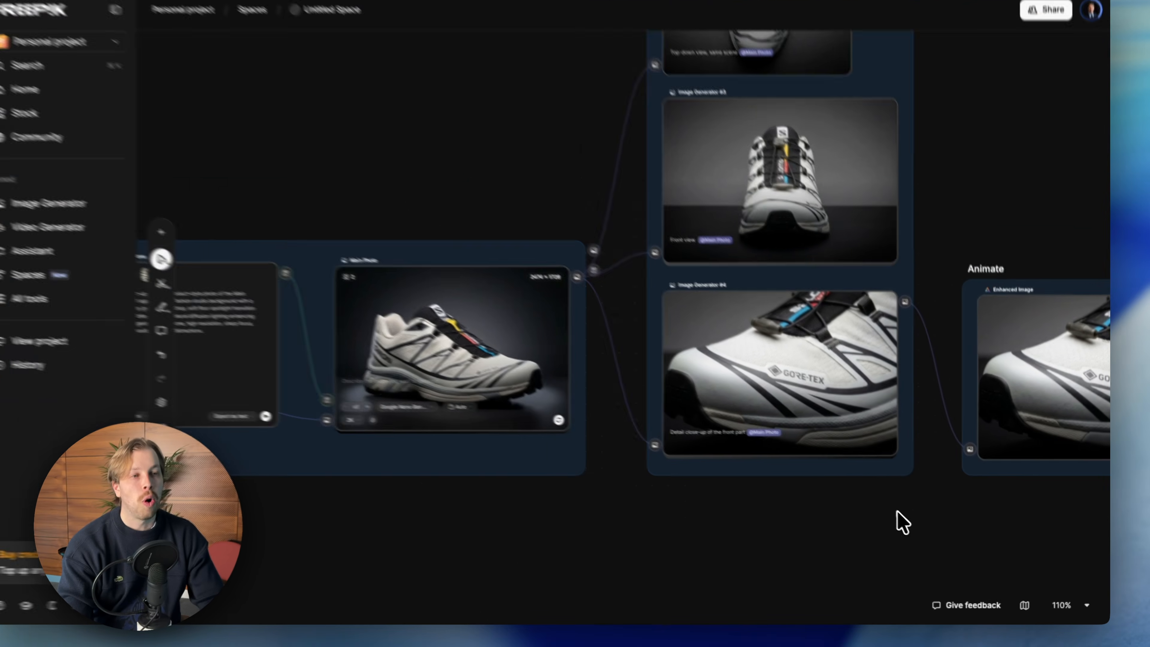
{"action": "scroll", "coordinate": [743, 513], "scroll_direction": "down", "scroll_amount": 5}
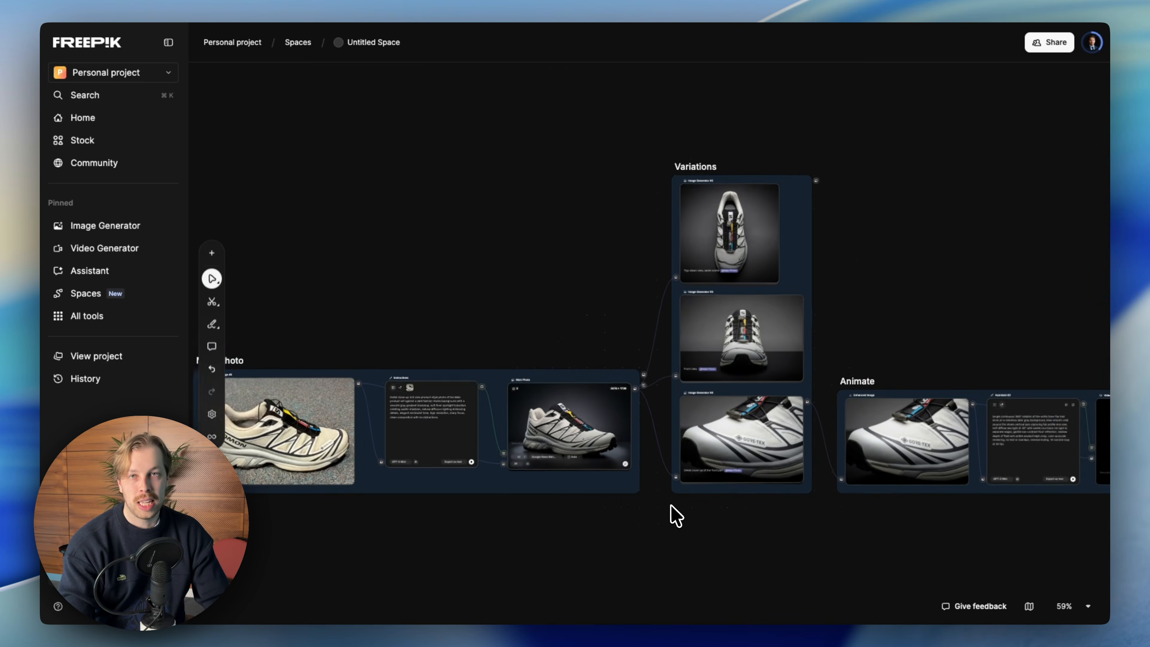
{"action": "scroll", "coordinate": [670, 504], "scroll_direction": "left", "scroll_amount": 3}
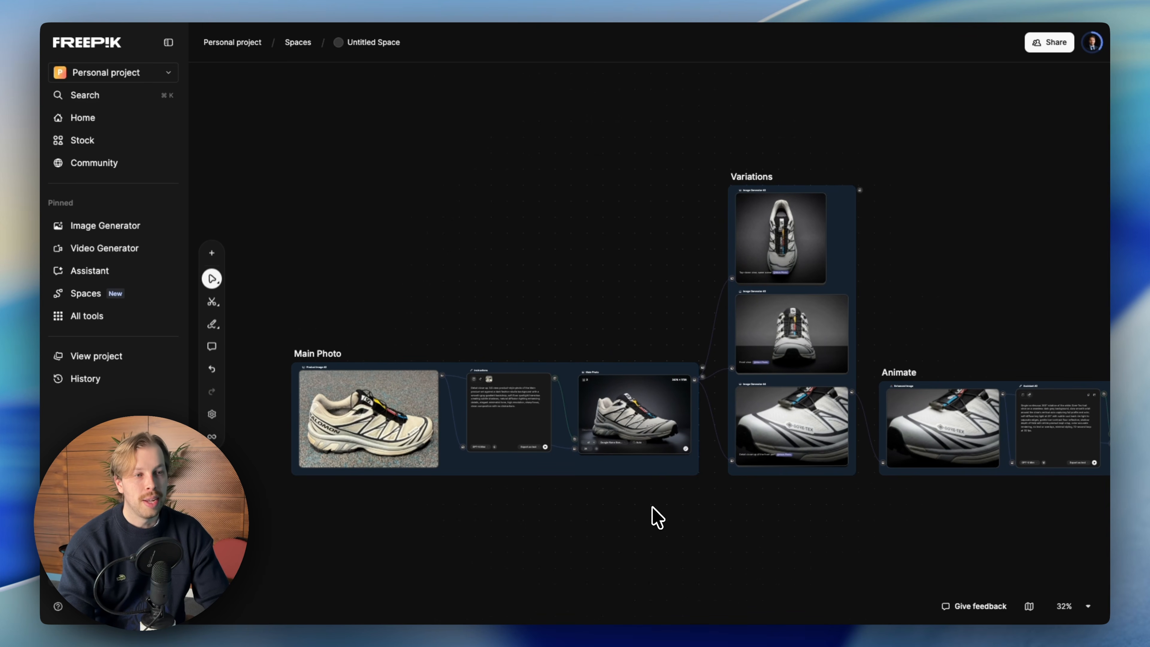
{"action": "scroll", "coordinate": [658, 518], "scroll_direction": "right", "scroll_amount": 10}
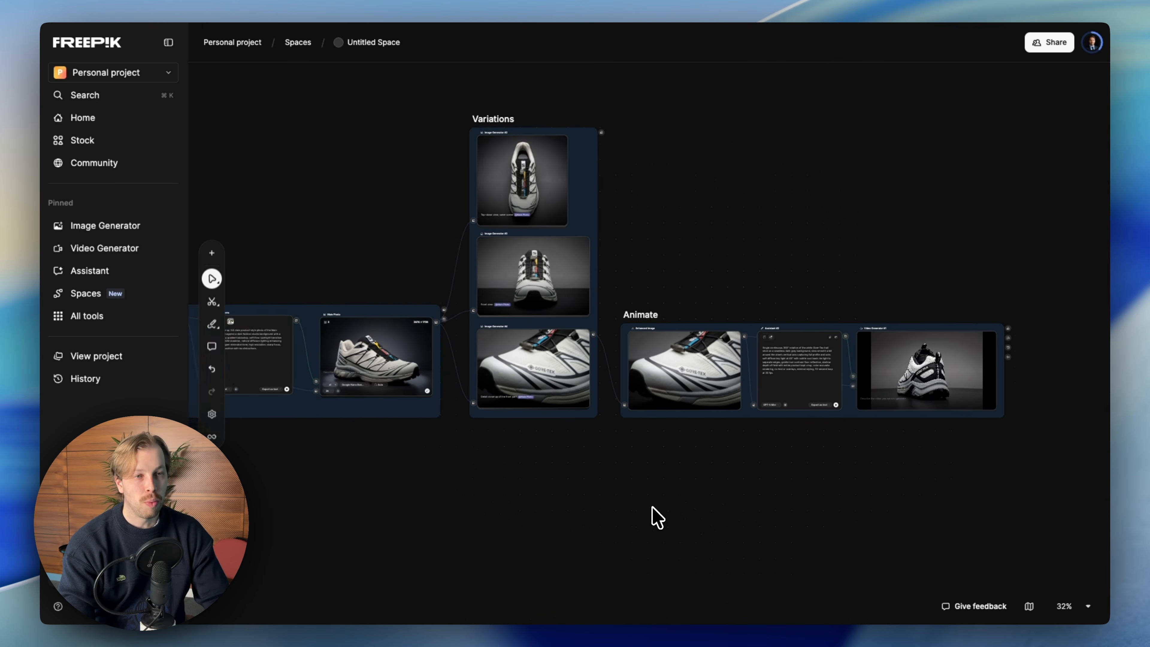
{"action": "scroll", "coordinate": [657, 517], "scroll_direction": "left", "scroll_amount": 8}
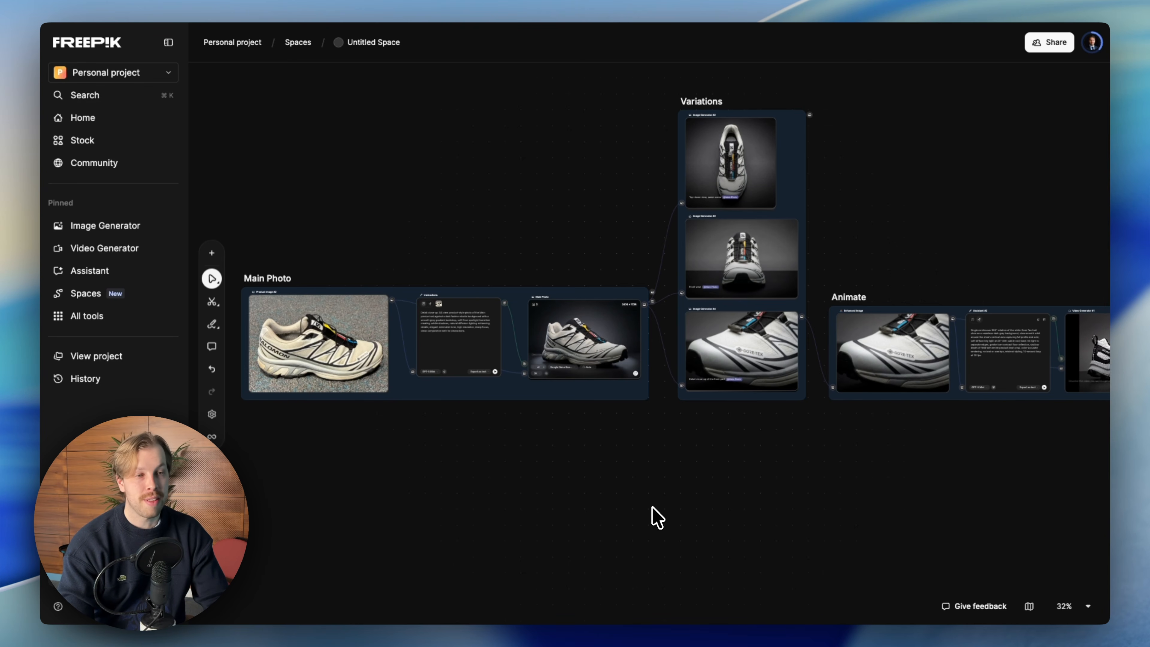
{"action": "scroll", "coordinate": [649, 467], "scroll_direction": "right", "scroll_amount": 10}
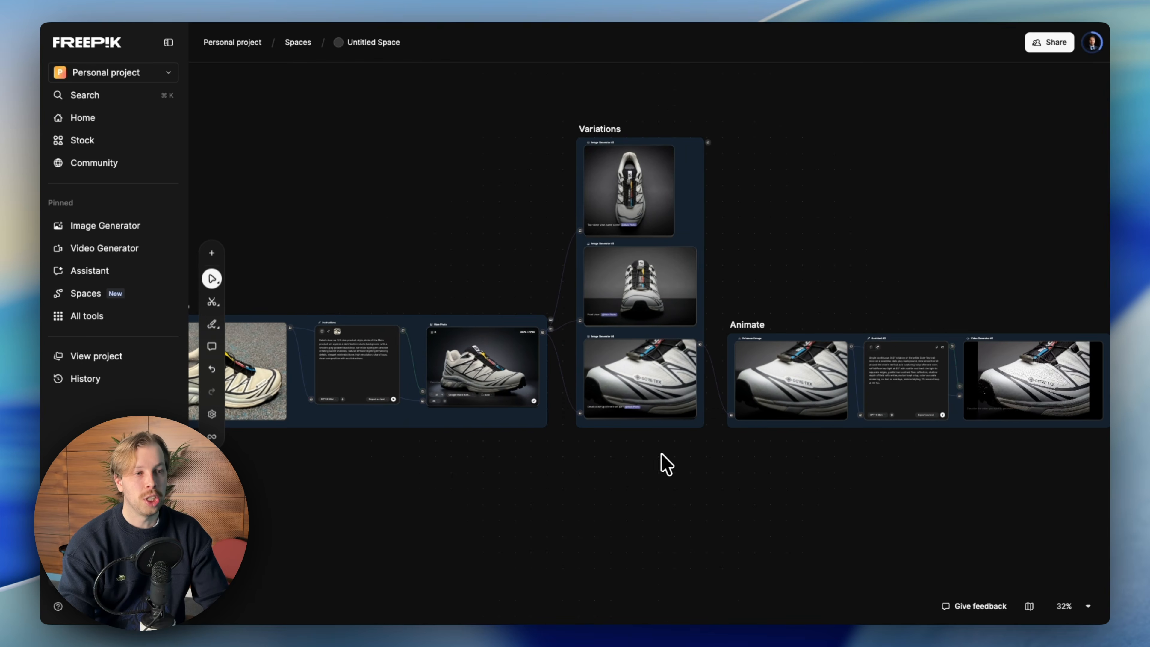
{"action": "scroll", "coordinate": [652, 479], "scroll_direction": "left", "scroll_amount": 10}
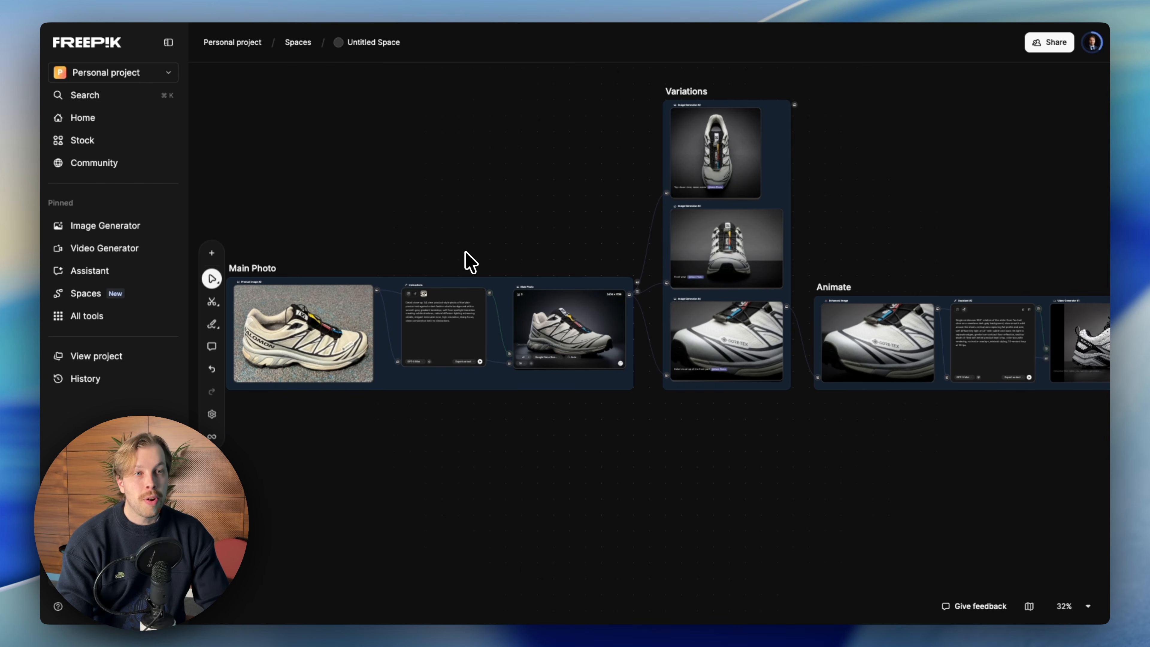
{"action": "scroll", "coordinate": [417, 238], "scroll_direction": "left", "scroll_amount": 2}
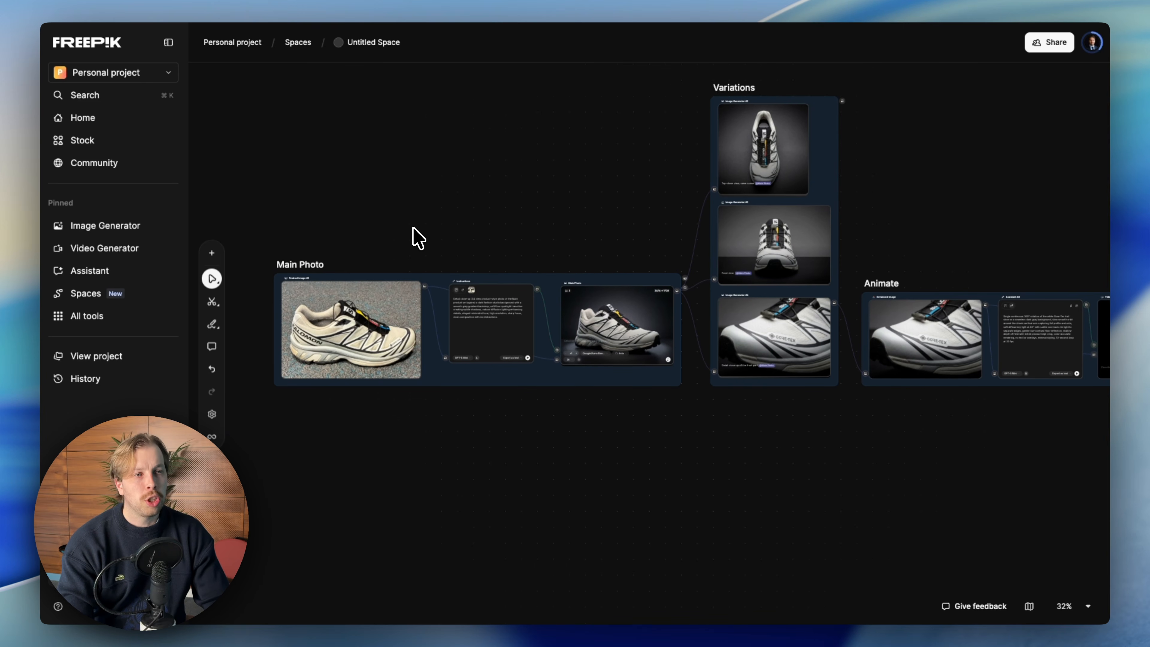
{"action": "scroll", "coordinate": [413, 240], "scroll_direction": "right", "scroll_amount": 5}
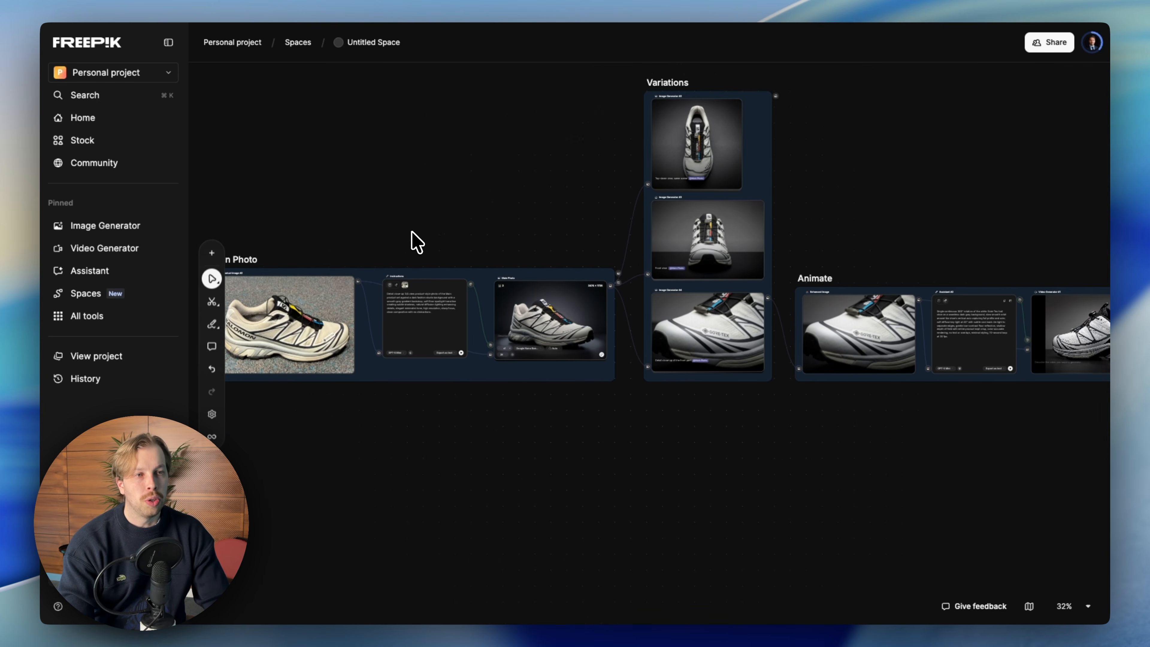
{"action": "scroll", "coordinate": [424, 239], "scroll_direction": "left", "scroll_amount": 4}
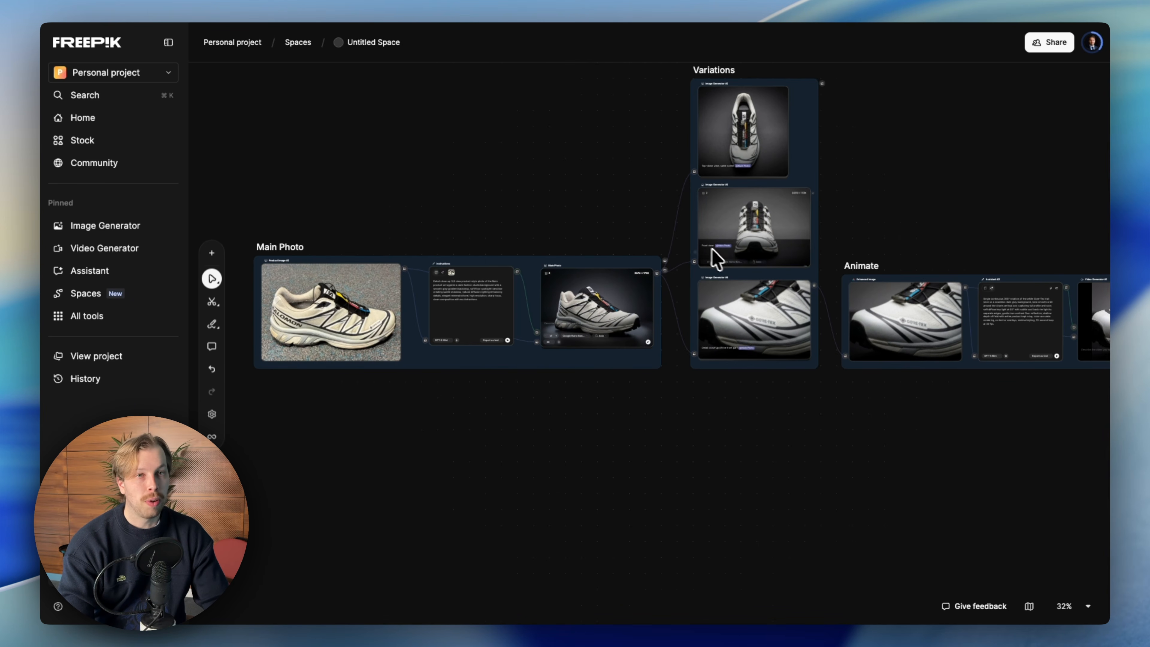
{"action": "scroll", "coordinate": [629, 213], "scroll_direction": "up", "scroll_amount": 3}
{"action": "scroll", "coordinate": [629, 213], "scroll_direction": "down", "scroll_amount": 4}
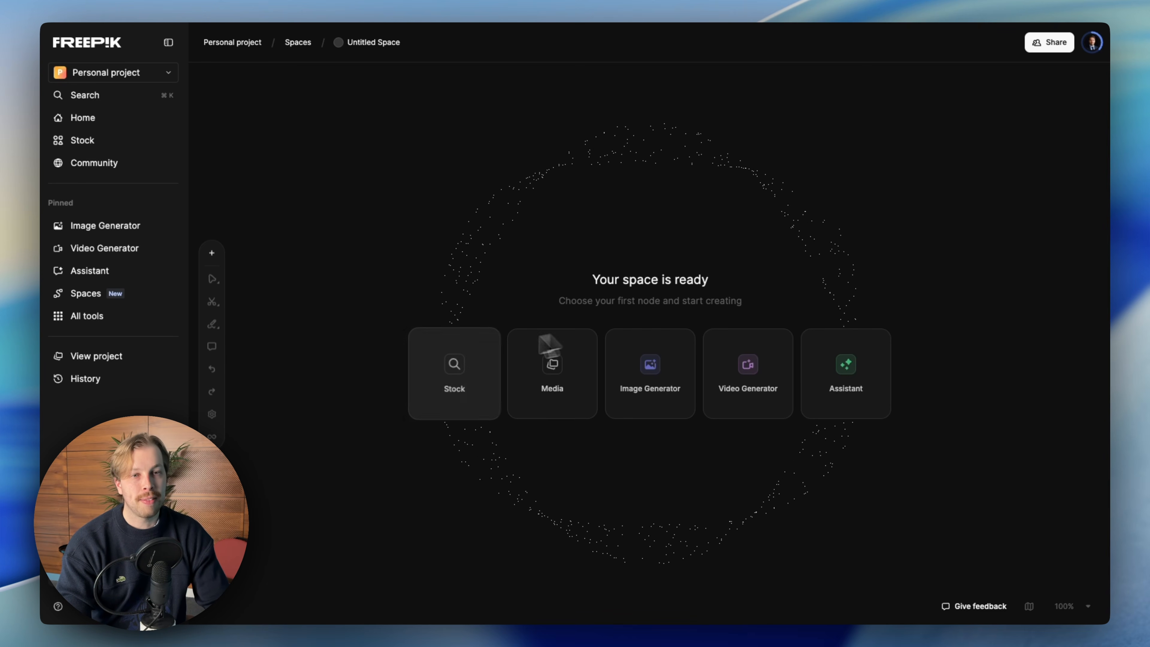
Add a Text node to the empty space with the prompt "Create an image of a shoe"
{"action": "left_click", "coordinate": [210, 258]}
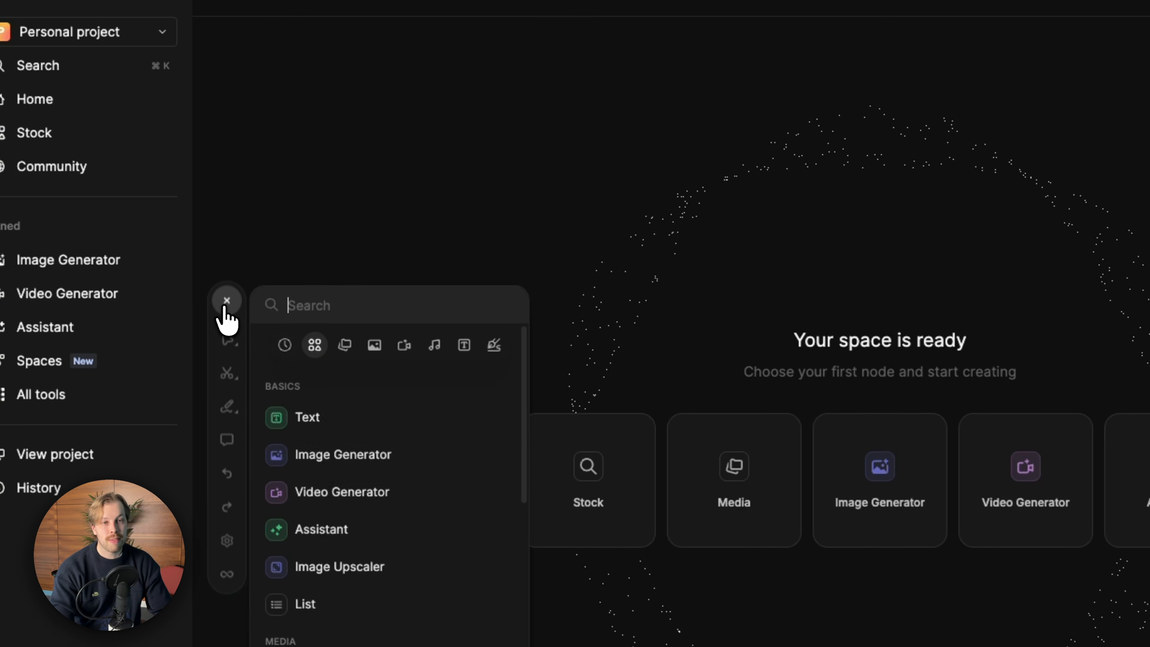
{"action": "left_click_drag", "start_coordinate": [342, 417], "coordinate": [606, 153]}
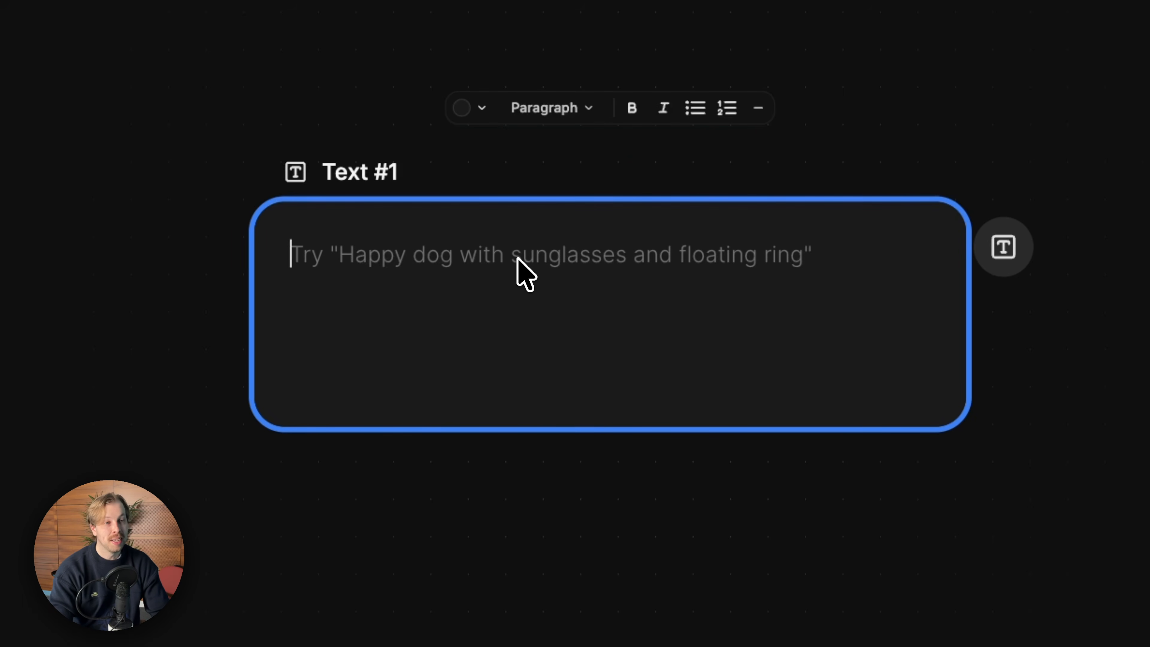
{"action": "type", "text": "Create an image of a shoe"}
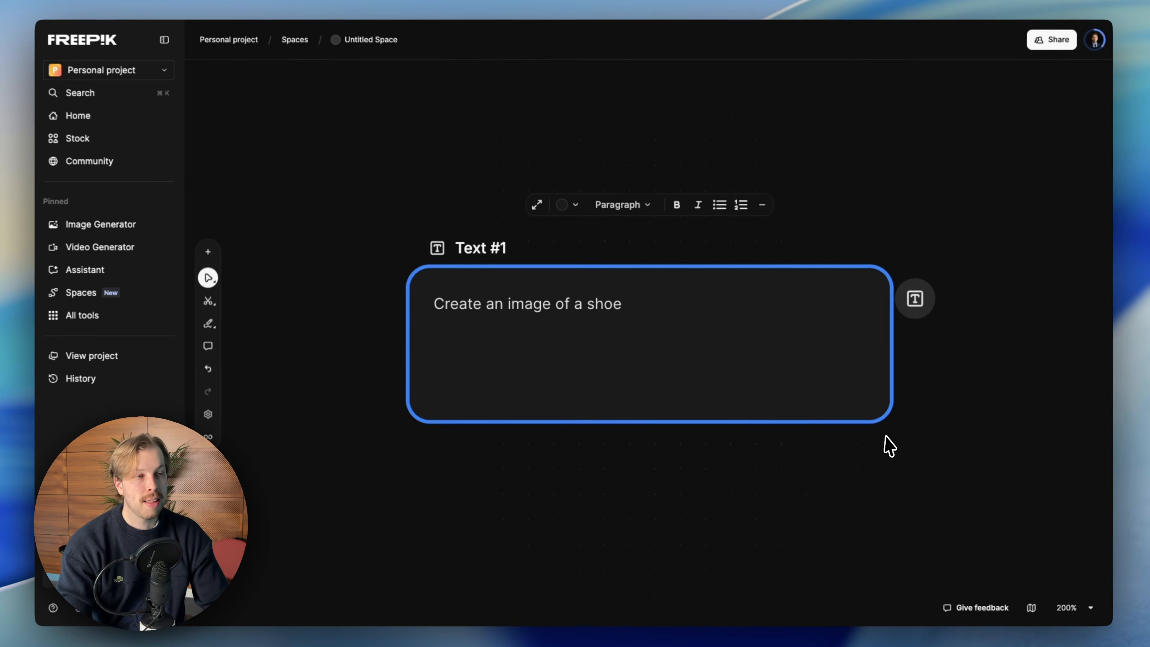
{"action": "left_click", "coordinate": [806, 559]}
Add an Image Generator node fed by the Text node's prompt and generate the shoe image
{"action": "scroll", "coordinate": [775, 500], "scroll_direction": "down", "scroll_amount": 3}
{"action": "scroll", "coordinate": [775, 500], "scroll_direction": "right", "scroll_amount": 3}
{"action": "scroll", "coordinate": [775, 501], "scroll_direction": "down", "scroll_amount": 2}
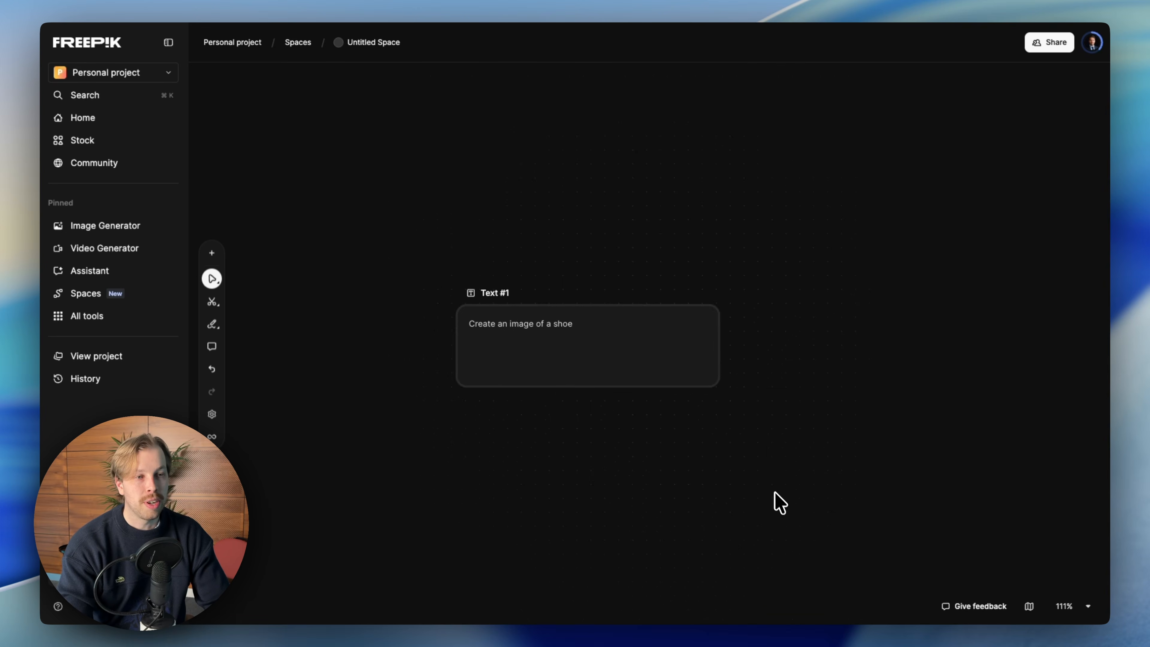
{"action": "left_click", "coordinate": [675, 377]}
{"action": "left_click", "coordinate": [220, 225]}
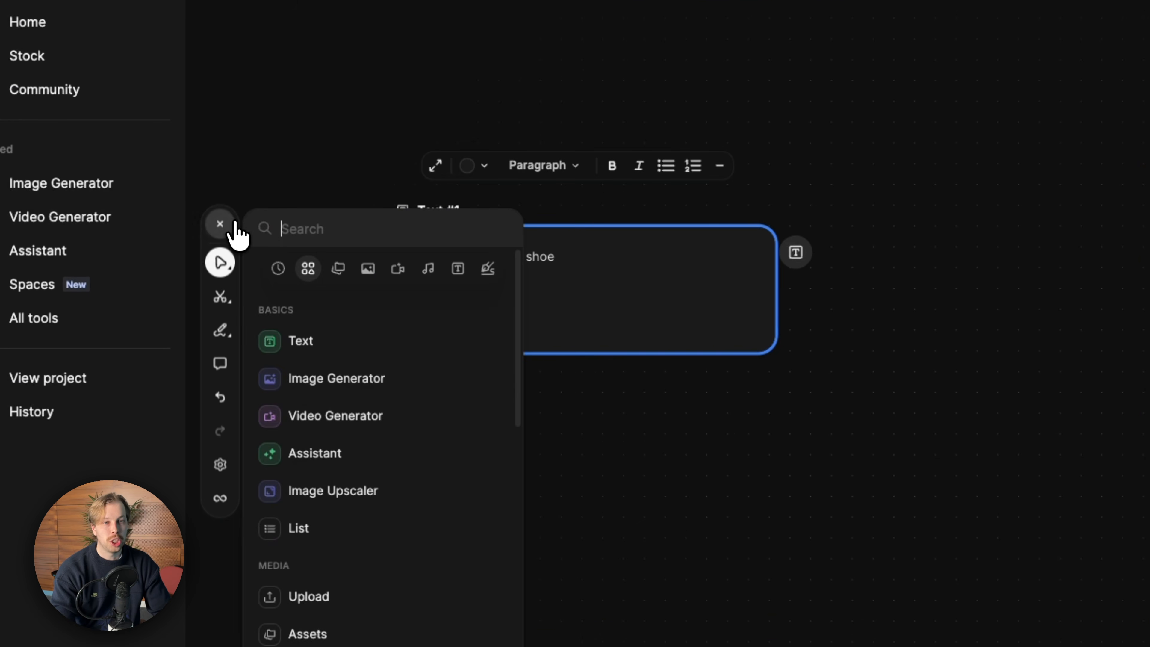
{"action": "left_click_drag", "start_coordinate": [342, 378], "coordinate": [975, 293]}
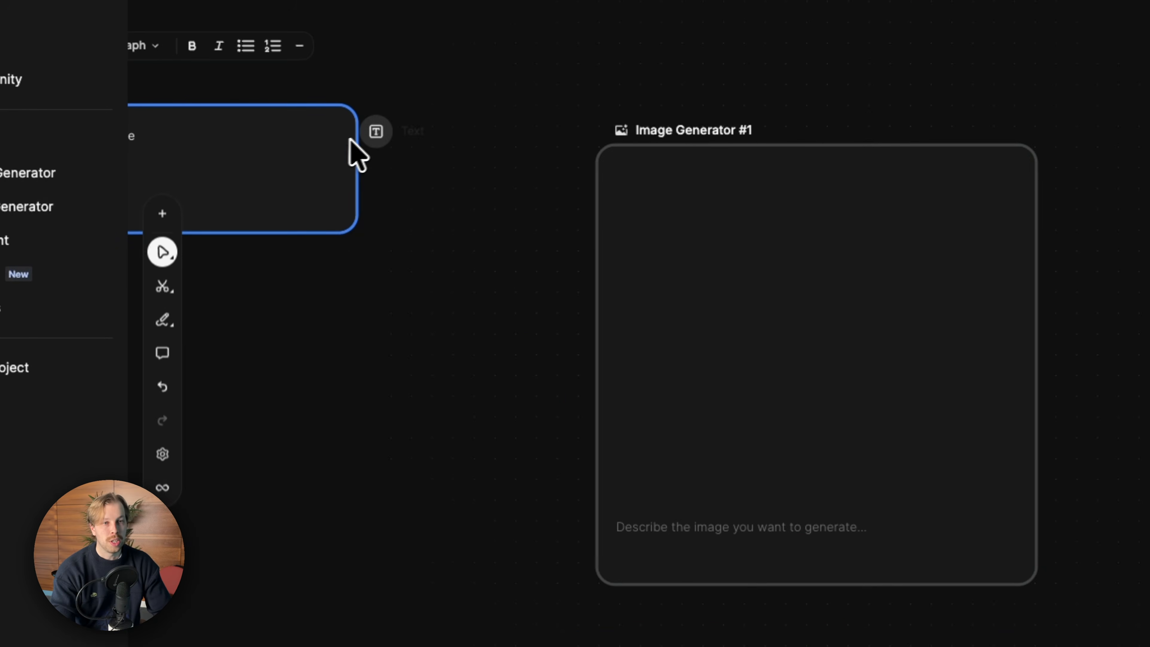
{"action": "left_click_drag", "start_coordinate": [376, 131], "coordinate": [577, 508]}
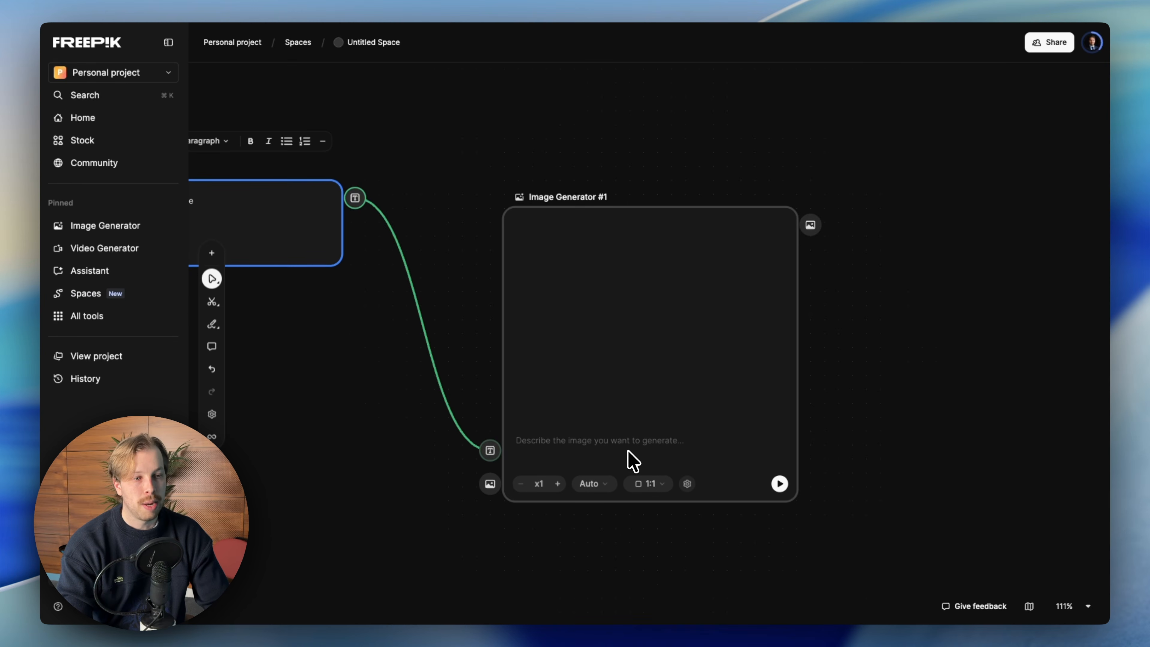
{"action": "left_click", "coordinate": [779, 483]}
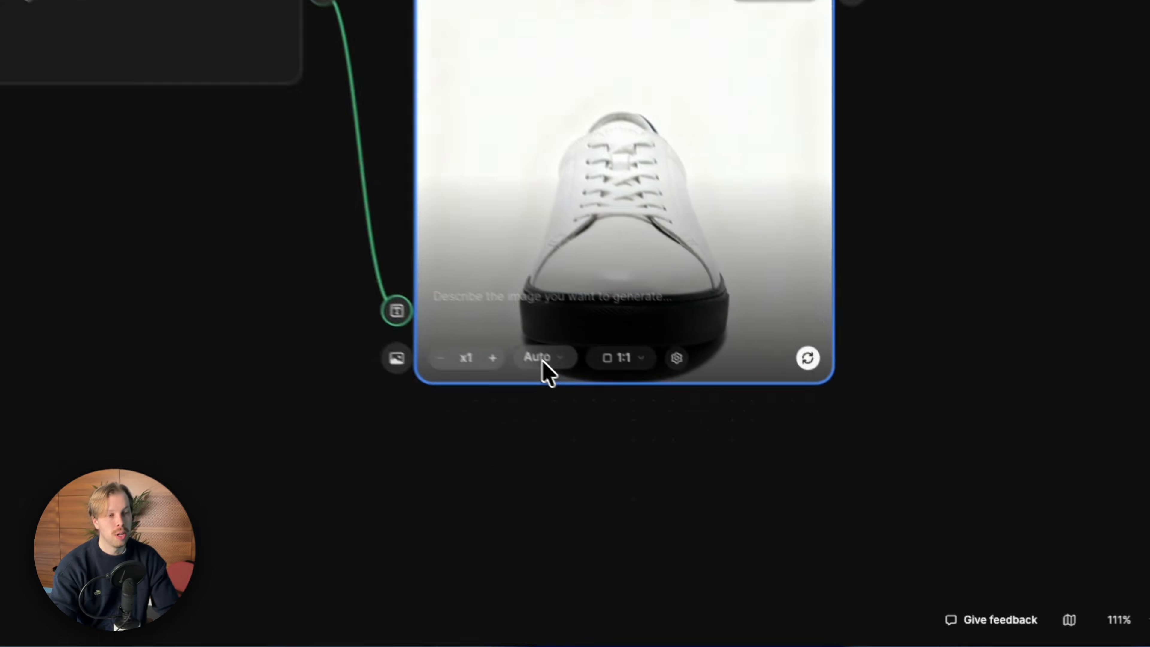
Switch the image generator to a Google Nano Banana model at 2K resolution and regenerate the shoe image
{"action": "left_click", "coordinate": [658, 424]}
{"action": "type", "text": "nano"}
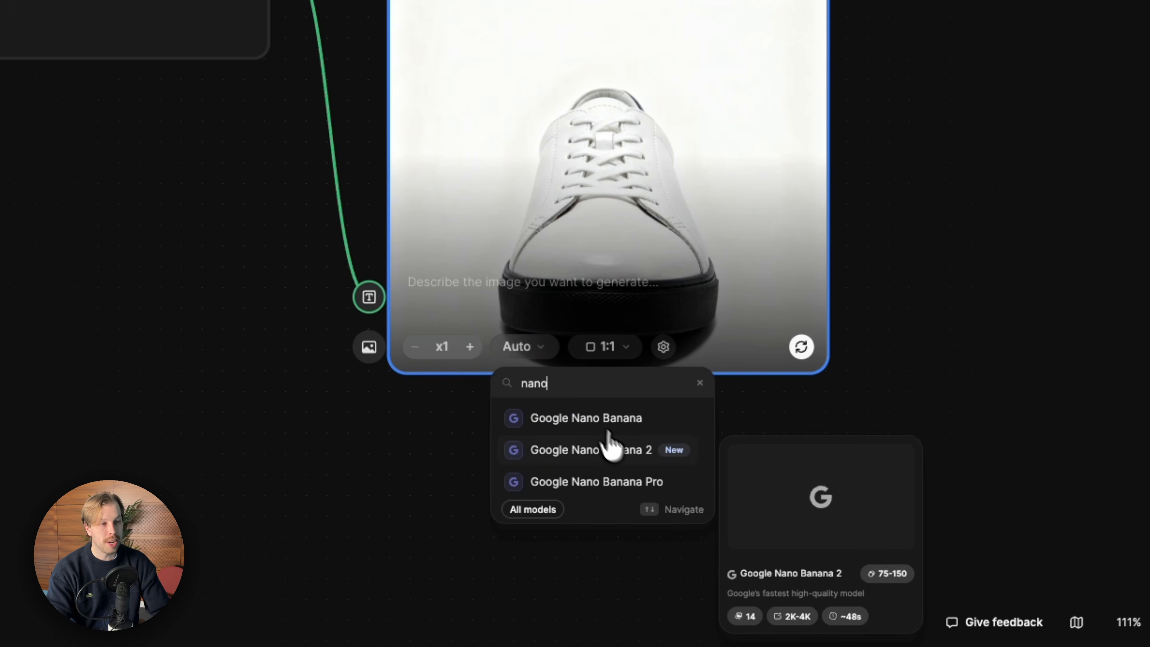
{"action": "left_click", "coordinate": [588, 418]}
{"action": "left_click", "coordinate": [430, 348]}
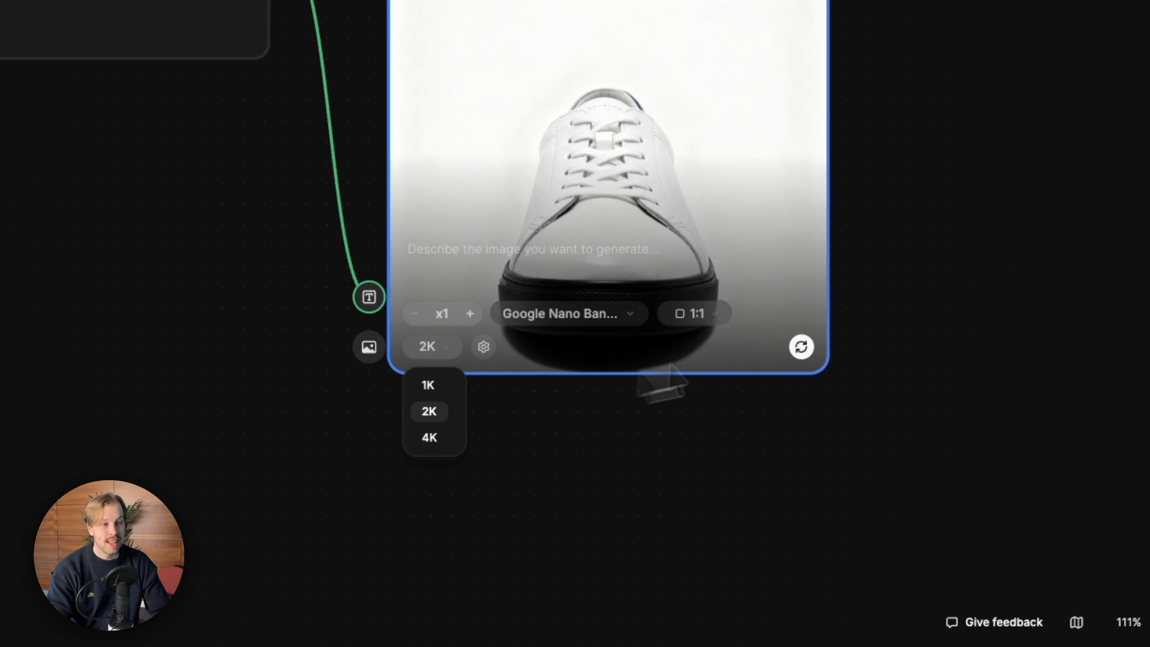
{"action": "left_click", "coordinate": [899, 313]}
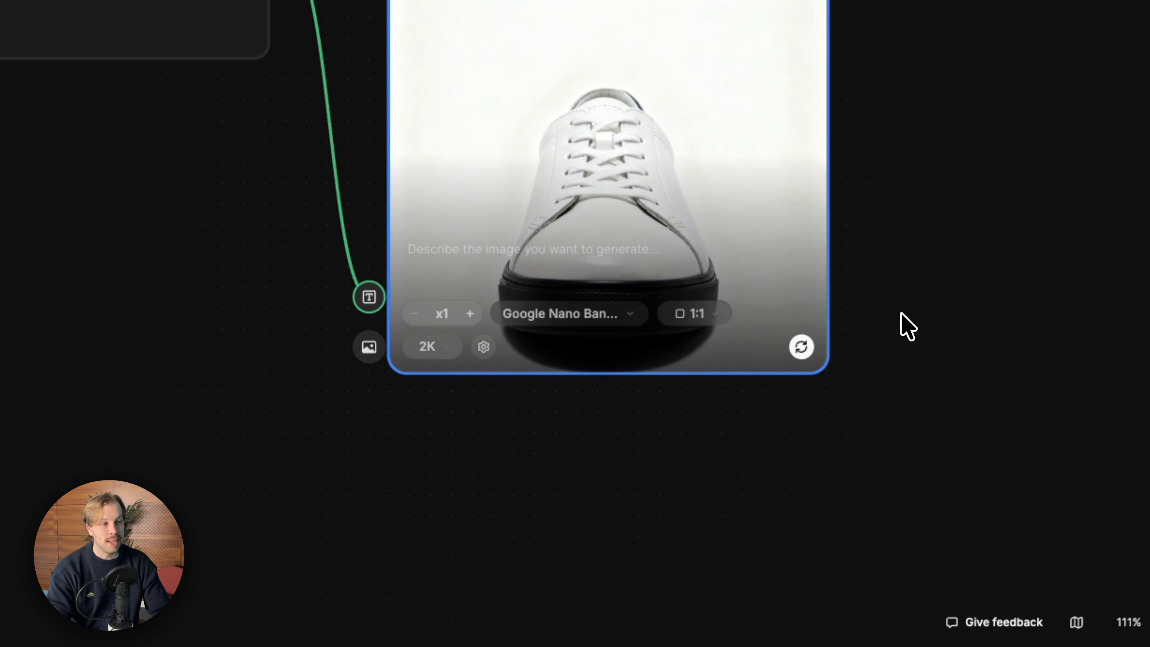
{"action": "left_click", "coordinate": [799, 353]}
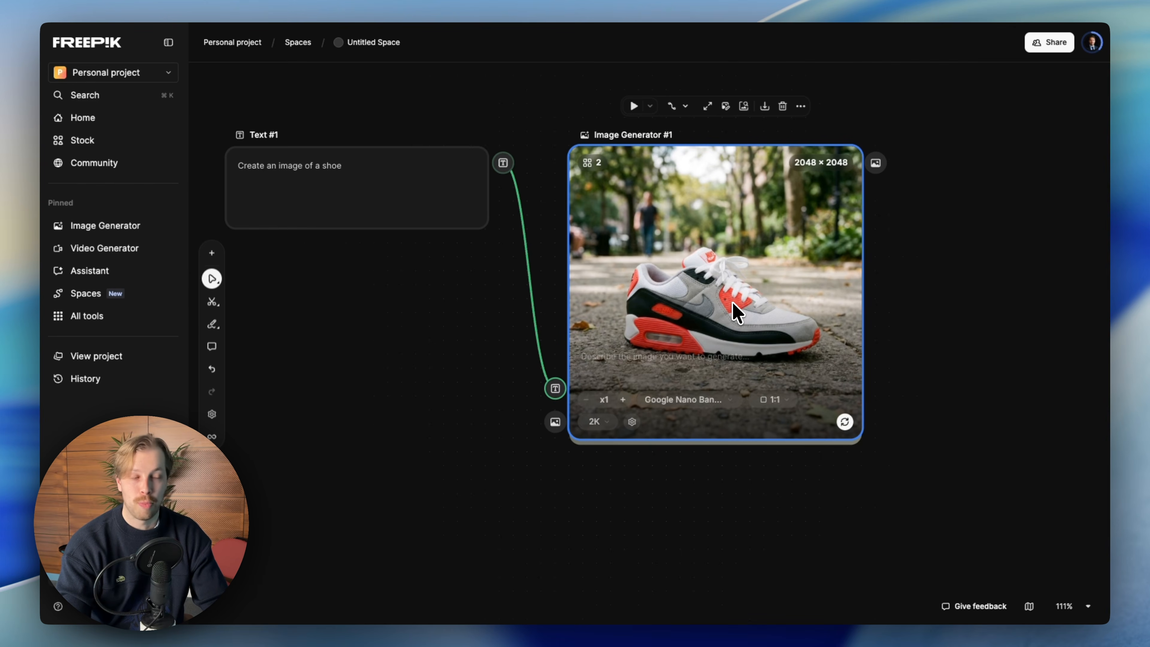
{"action": "left_click", "coordinate": [209, 253]}
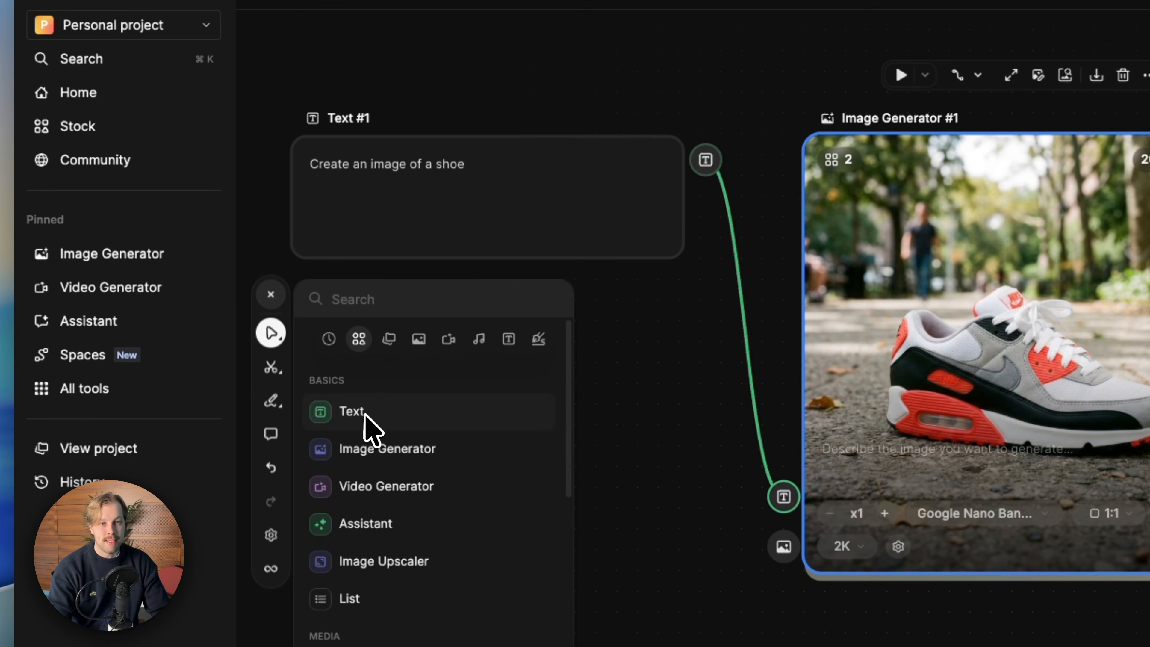
{"action": "left_click", "coordinate": [526, 175]}
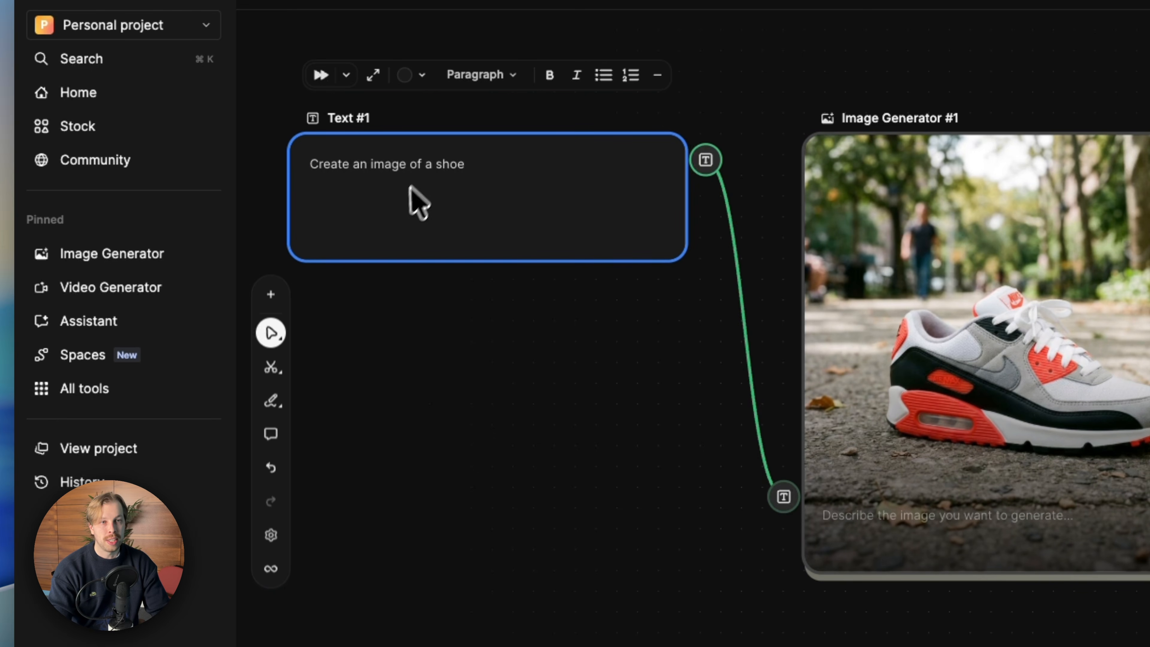
{"action": "left_click", "coordinate": [1025, 179]}
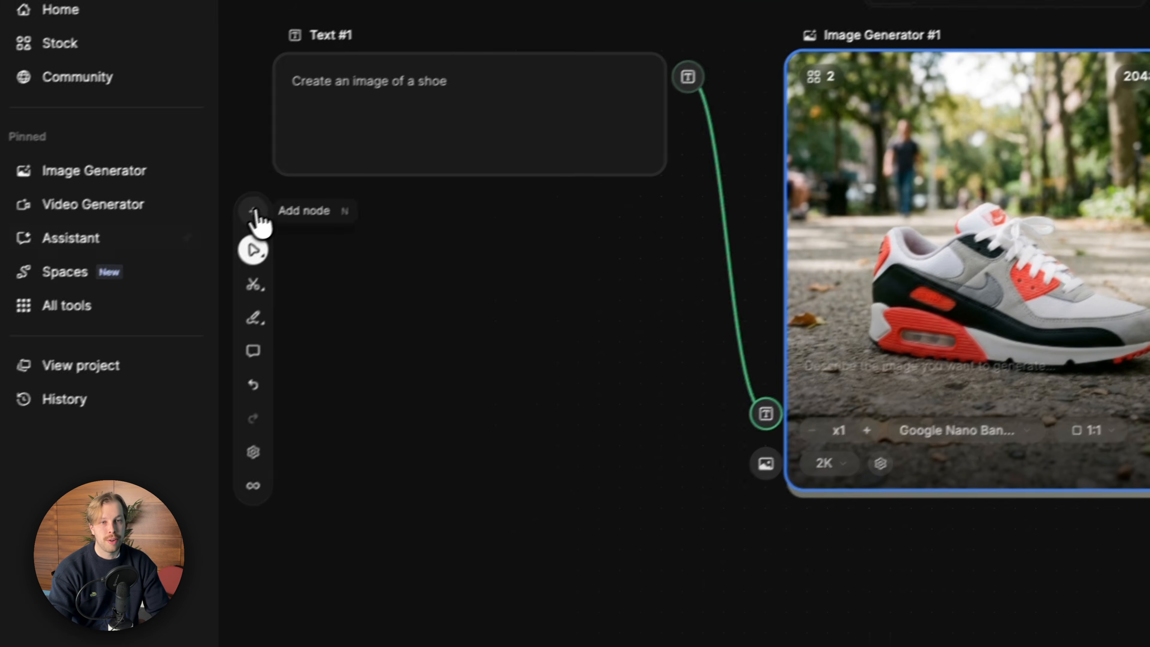
Add an Assistant node to the empty space below the Text node, beside the image generator
{"action": "left_click", "coordinate": [254, 211]}
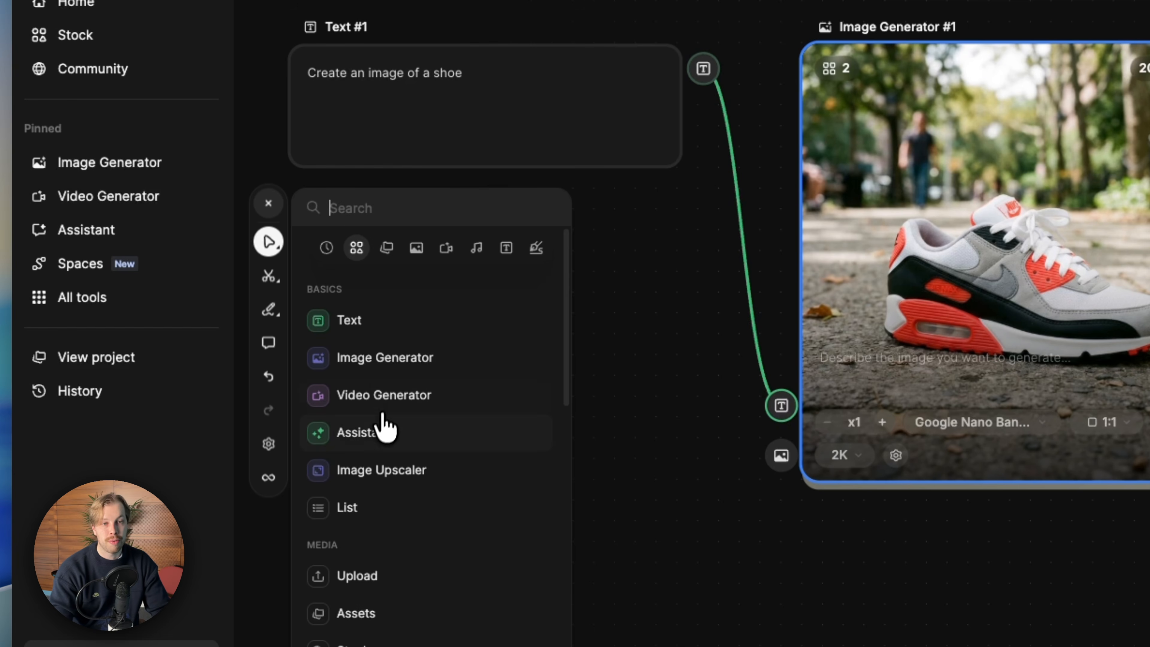
{"action": "left_click_drag", "start_coordinate": [369, 437], "coordinate": [664, 323]}
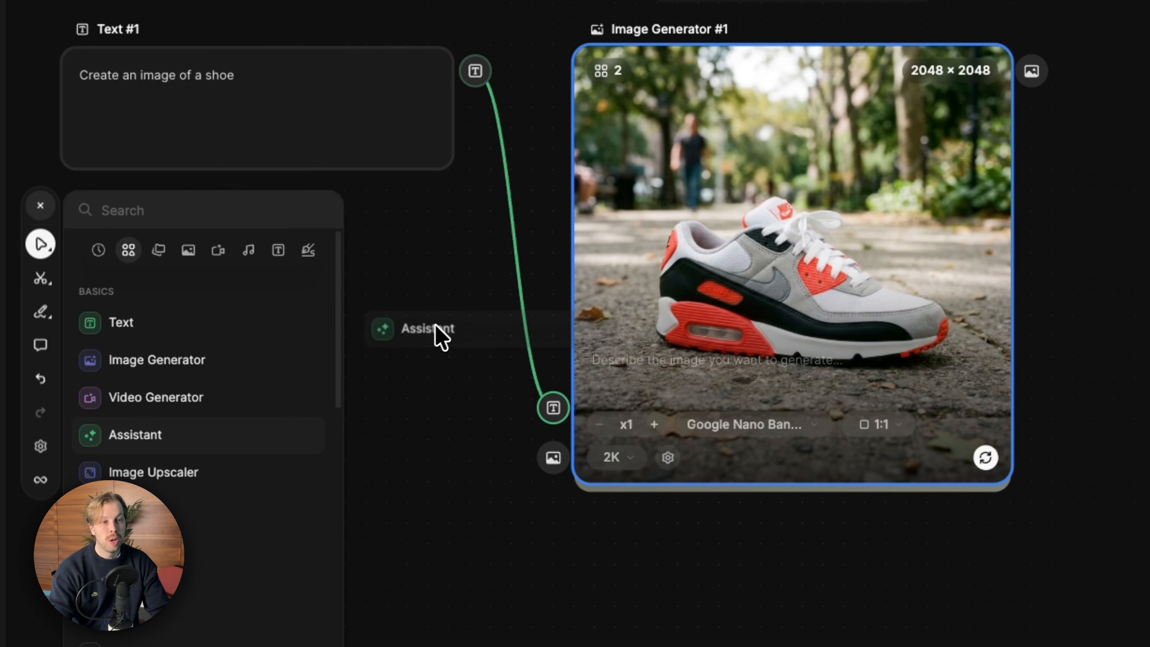
{"action": "left_click_drag", "start_coordinate": [432, 325], "coordinate": [433, 326]}
{"action": "scroll", "coordinate": [433, 327], "scroll_direction": "down", "scroll_amount": 4}
{"action": "left_click_drag", "start_coordinate": [670, 166], "coordinate": [380, 177]}
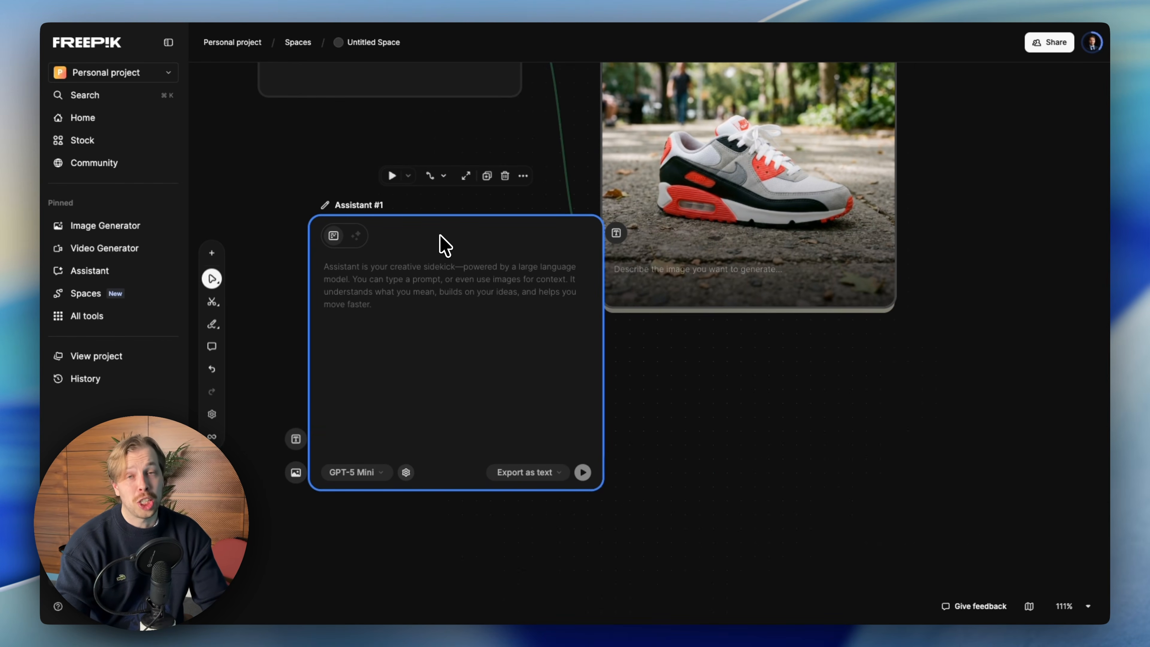
Run the Assistant node on GPT-5 Mini with the prompt "Create a poem of a cat" and move it clear of the image generator
{"action": "left_click", "coordinate": [391, 294]}
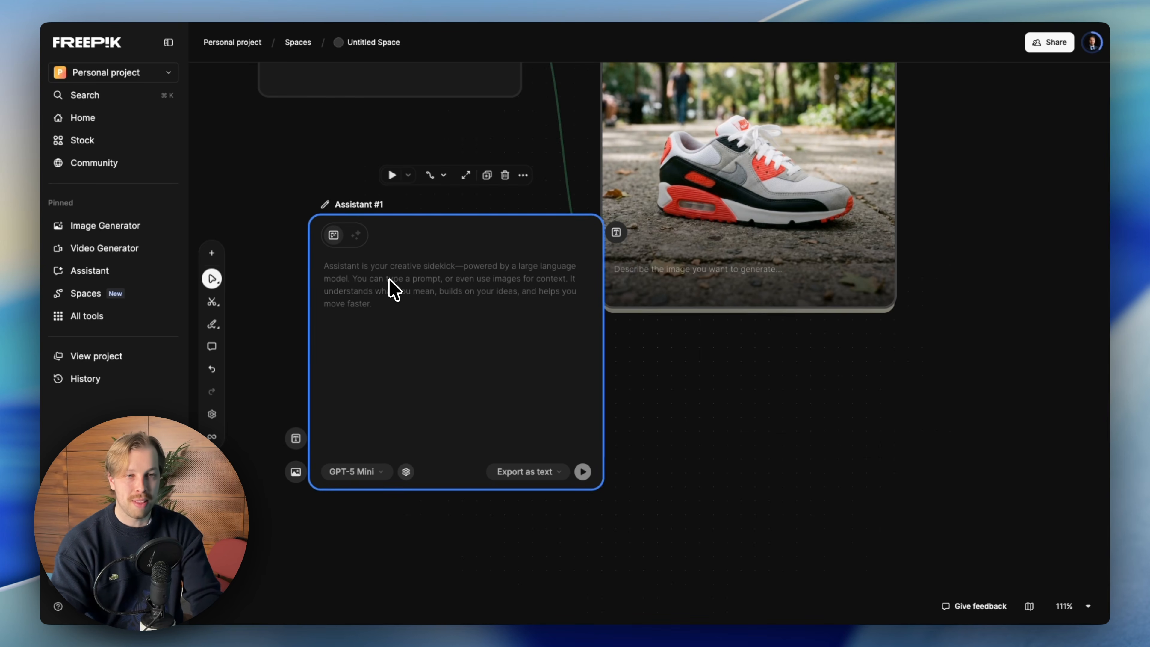
{"action": "type", "text": "q"}
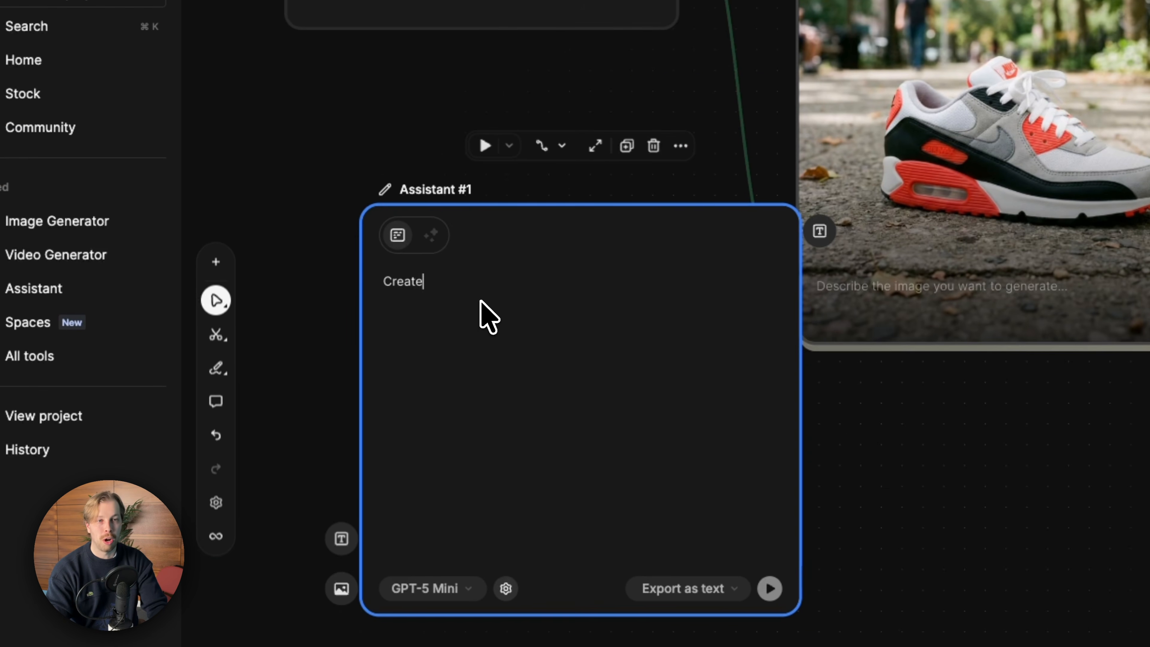
{"action": "type", "text": "a poem of a cat"}
{"action": "left_click", "coordinate": [448, 591]}
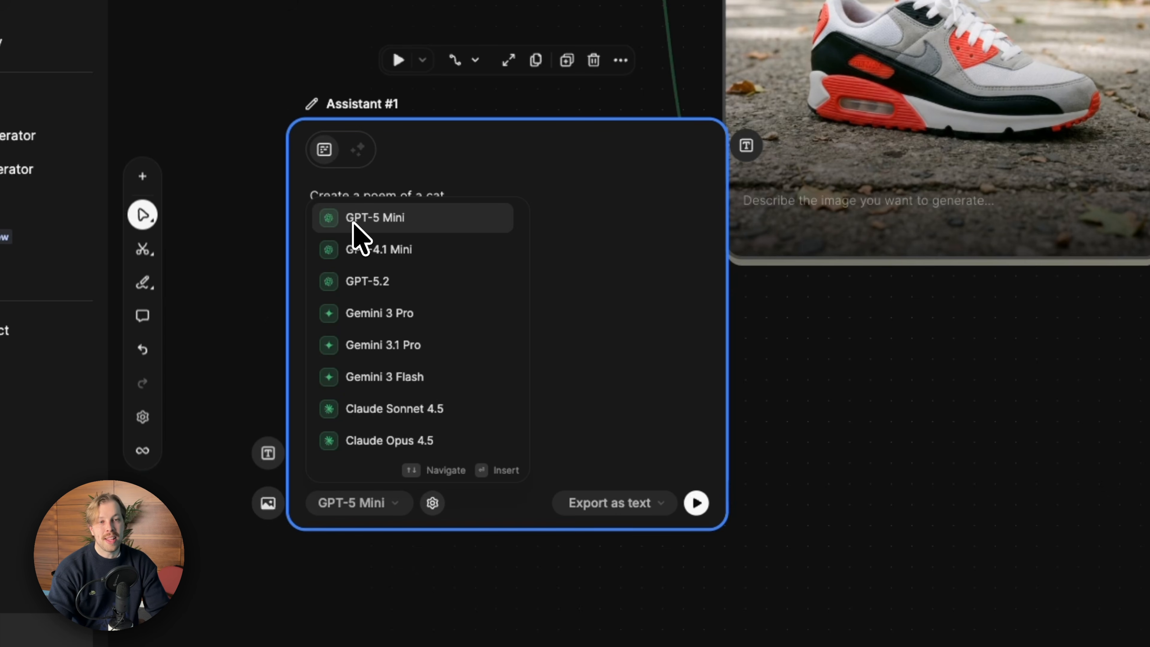
{"action": "left_click", "coordinate": [611, 236]}
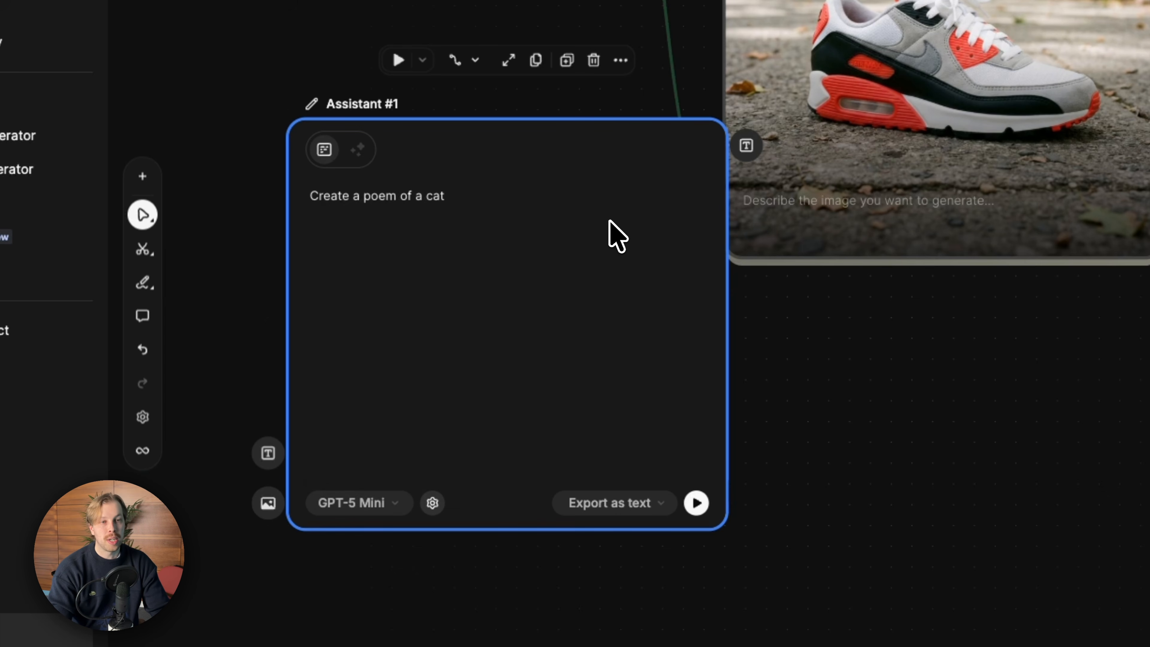
{"action": "left_click", "coordinate": [694, 502]}
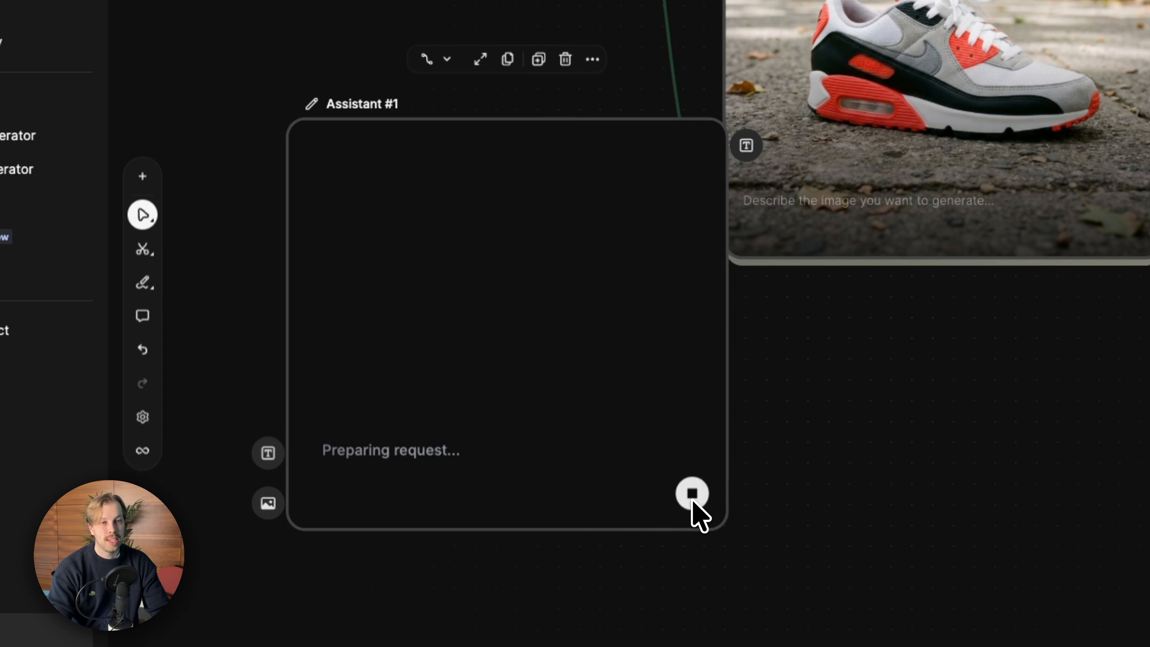
{"action": "left_click_drag", "start_coordinate": [469, 184], "coordinate": [406, 218]}
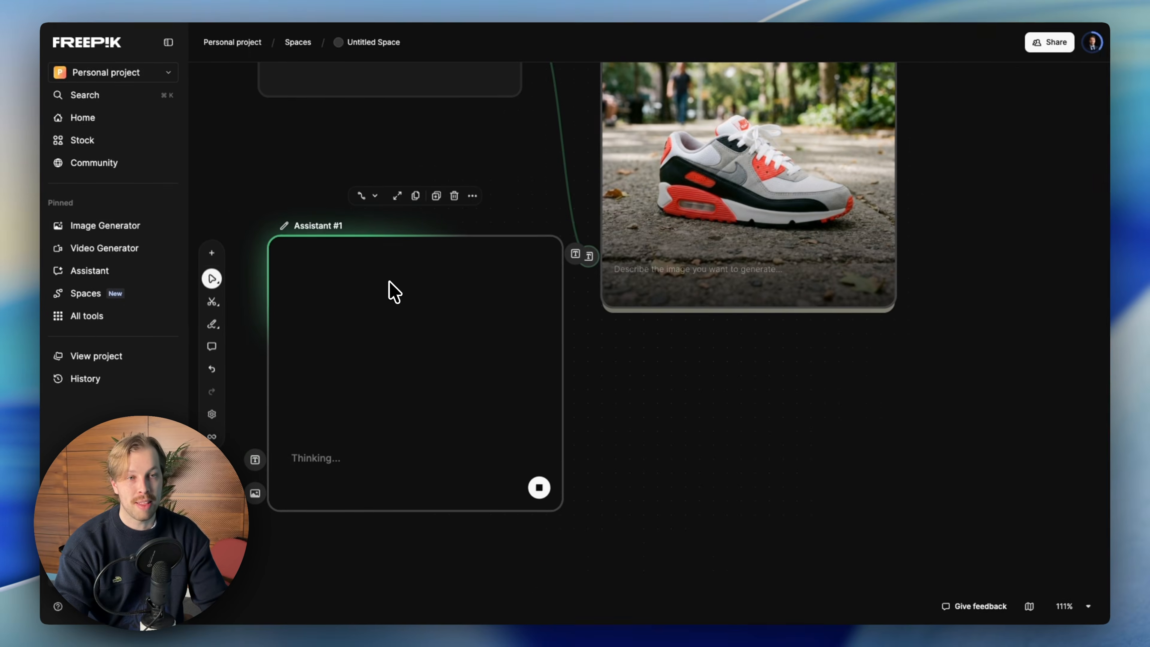
Read through the poem text generated in the Assistant node
{"action": "triple_click", "coordinate": [376, 378]}
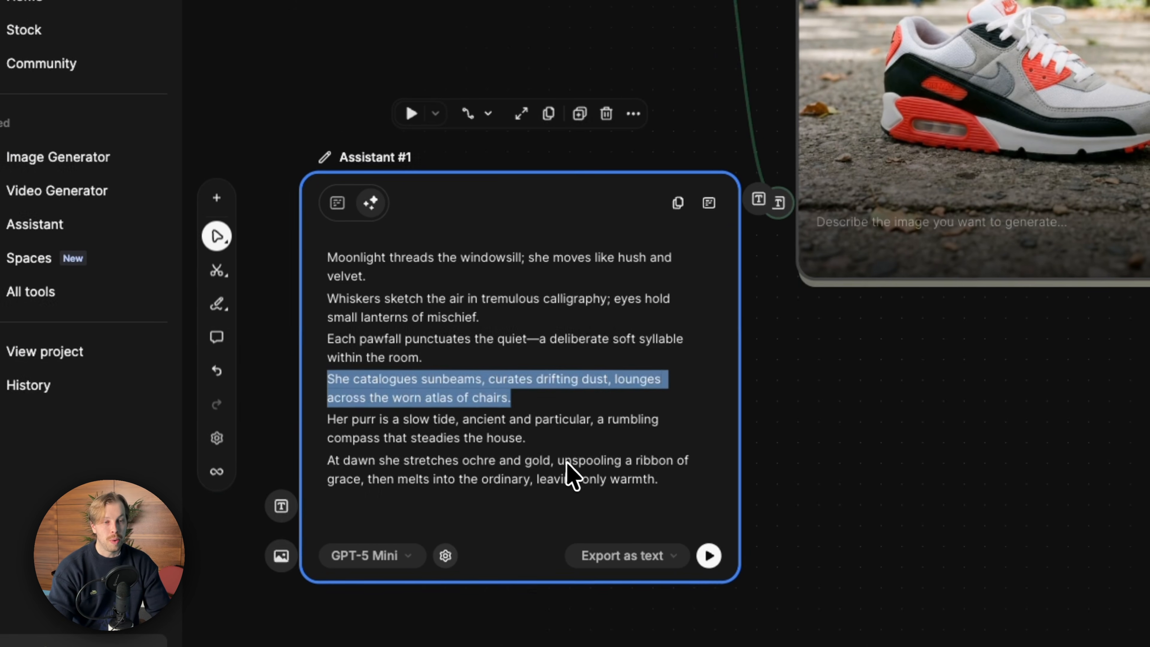
{"action": "left_click", "coordinate": [514, 447]}
{"action": "left_click_drag", "start_coordinate": [634, 474], "coordinate": [327, 258]}
{"action": "left_click", "coordinate": [328, 298]}
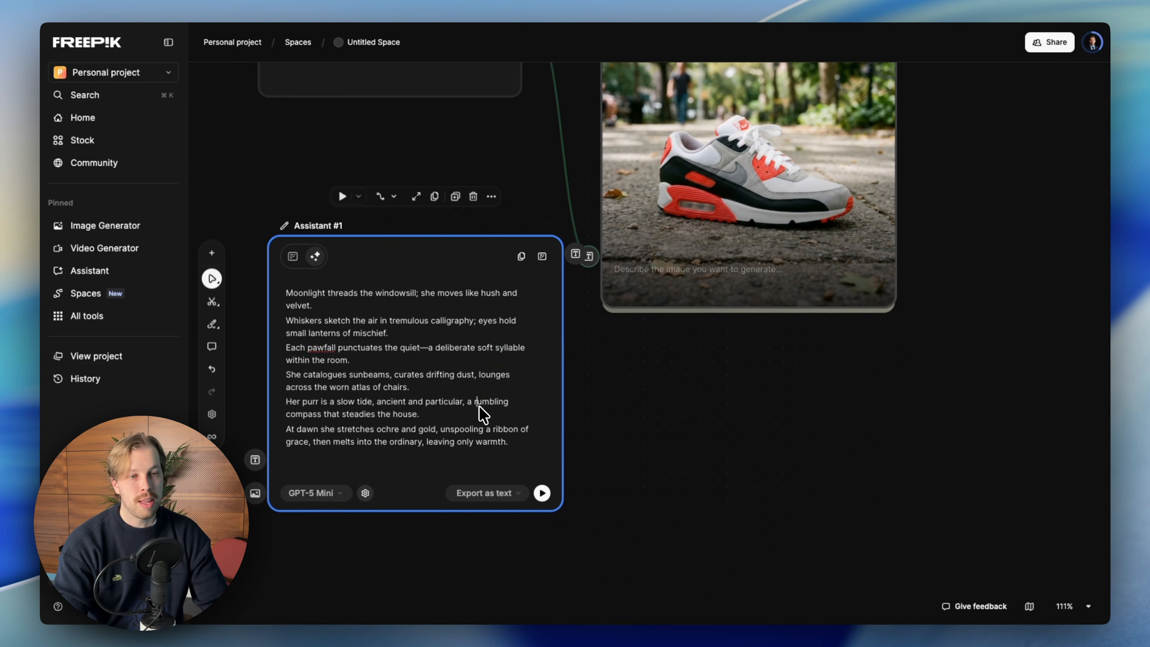
{"action": "left_click", "coordinate": [665, 479]}
{"action": "left_click_drag", "start_coordinate": [513, 442], "coordinate": [344, 312]}
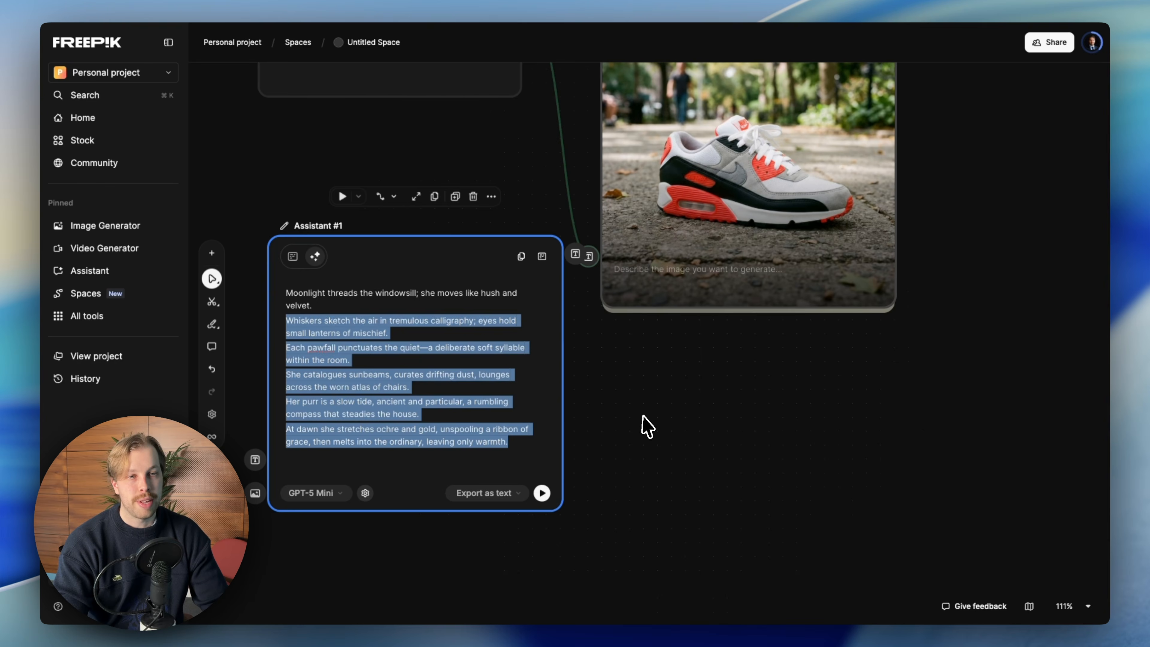
{"action": "left_click", "coordinate": [643, 415]}
Examine the product image in the Main Photo group and how it connects to the Instructions and Main Photo nodes
{"action": "left_click", "coordinate": [214, 254]}
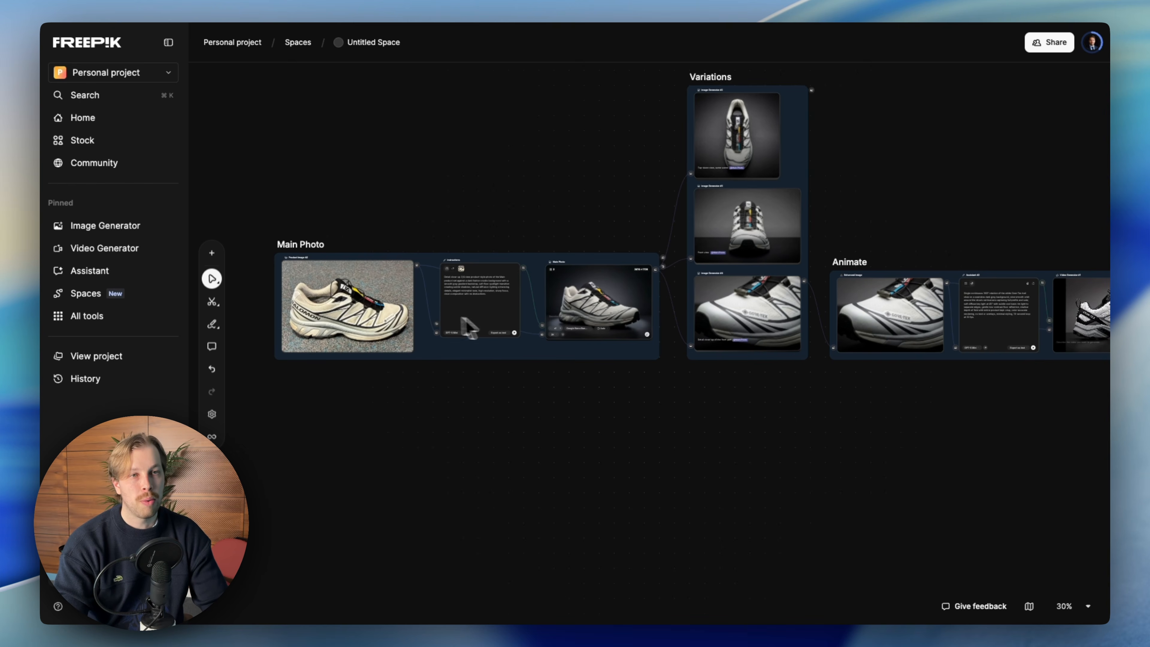
{"action": "scroll", "coordinate": [509, 318], "scroll_direction": "right", "scroll_amount": 2}
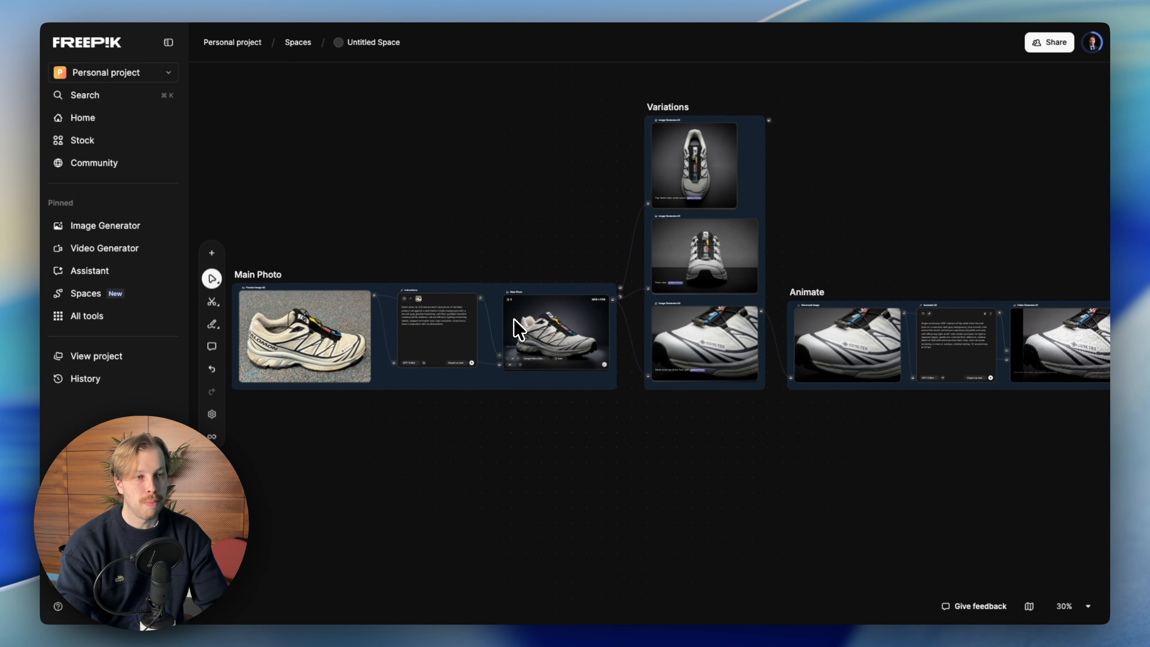
{"action": "scroll", "coordinate": [505, 323], "scroll_direction": "left", "scroll_amount": 5}
{"action": "scroll", "coordinate": [505, 335], "scroll_direction": "left", "scroll_amount": 3}
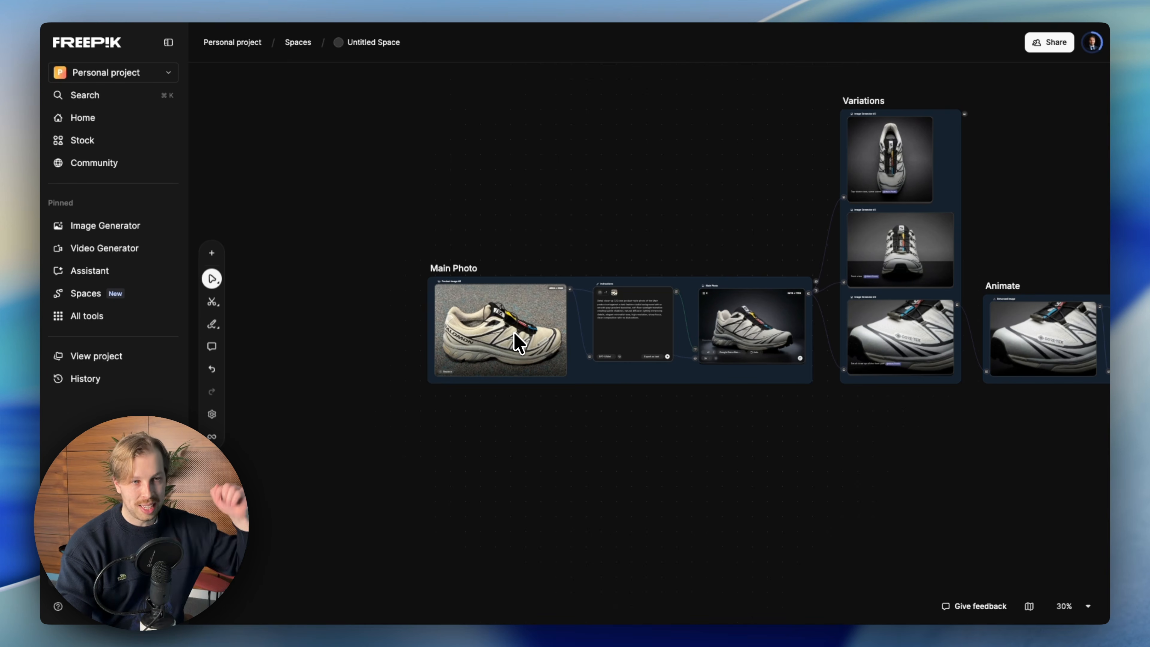
{"action": "scroll", "coordinate": [514, 331], "scroll_direction": "up", "scroll_amount": 2}
{"action": "scroll", "coordinate": [514, 333], "scroll_direction": "up", "scroll_amount": 1}
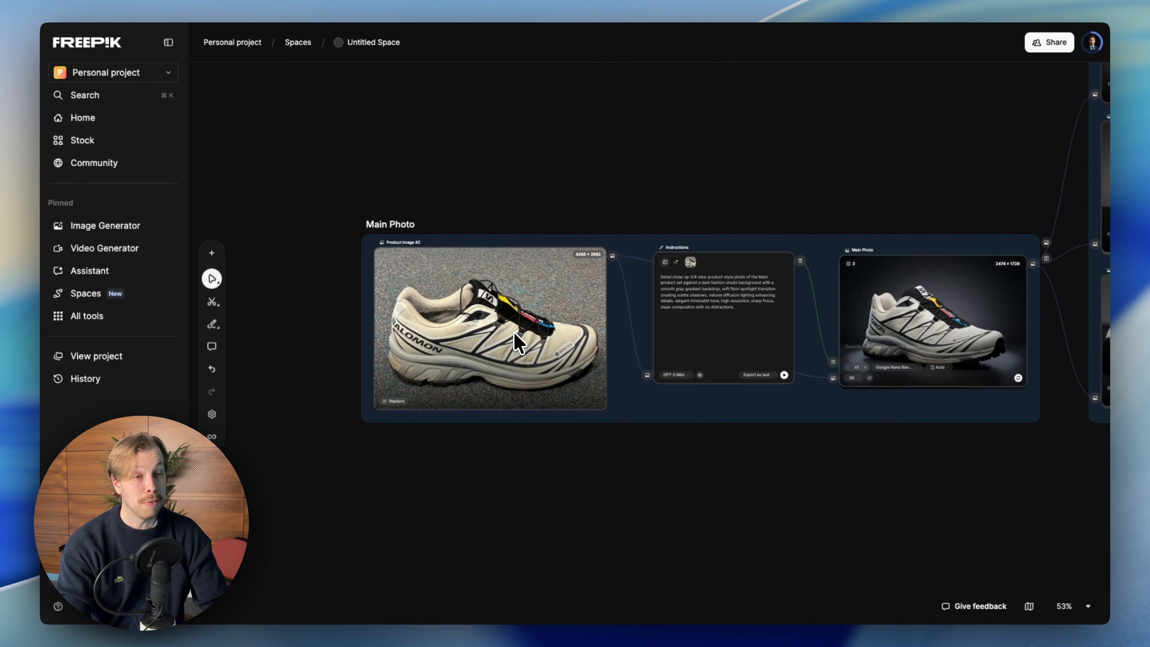
{"action": "scroll", "coordinate": [514, 334], "scroll_direction": "up", "scroll_amount": 3}
{"action": "scroll", "coordinate": [483, 330], "scroll_direction": "down", "scroll_amount": 1}
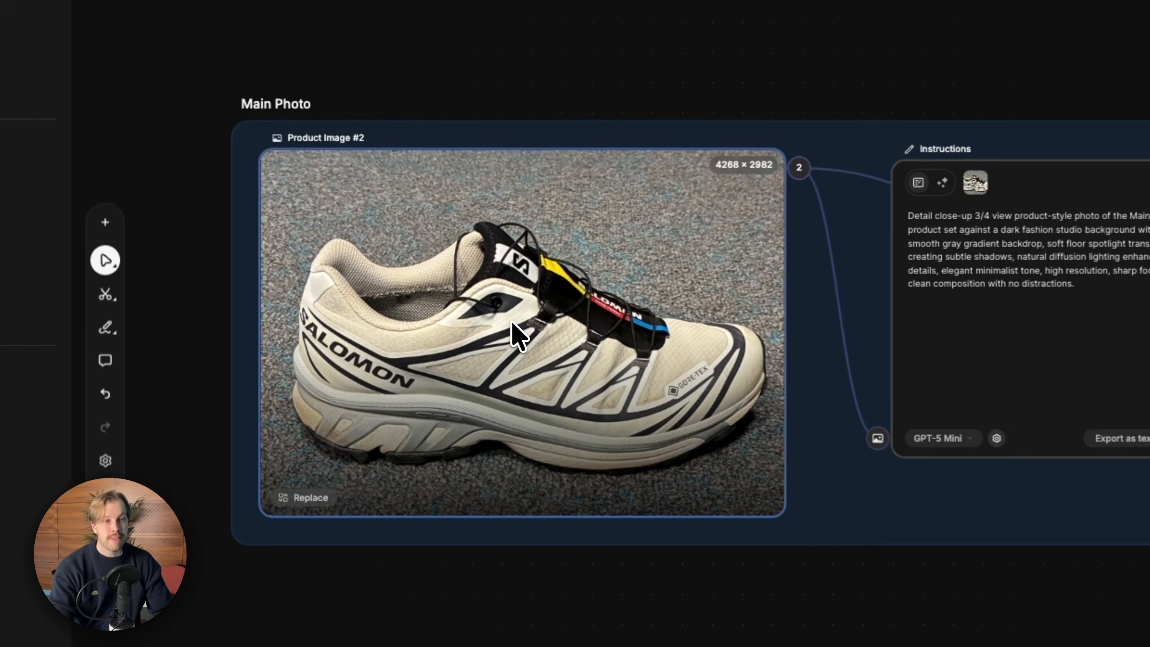
{"action": "left_click", "coordinate": [487, 318]}
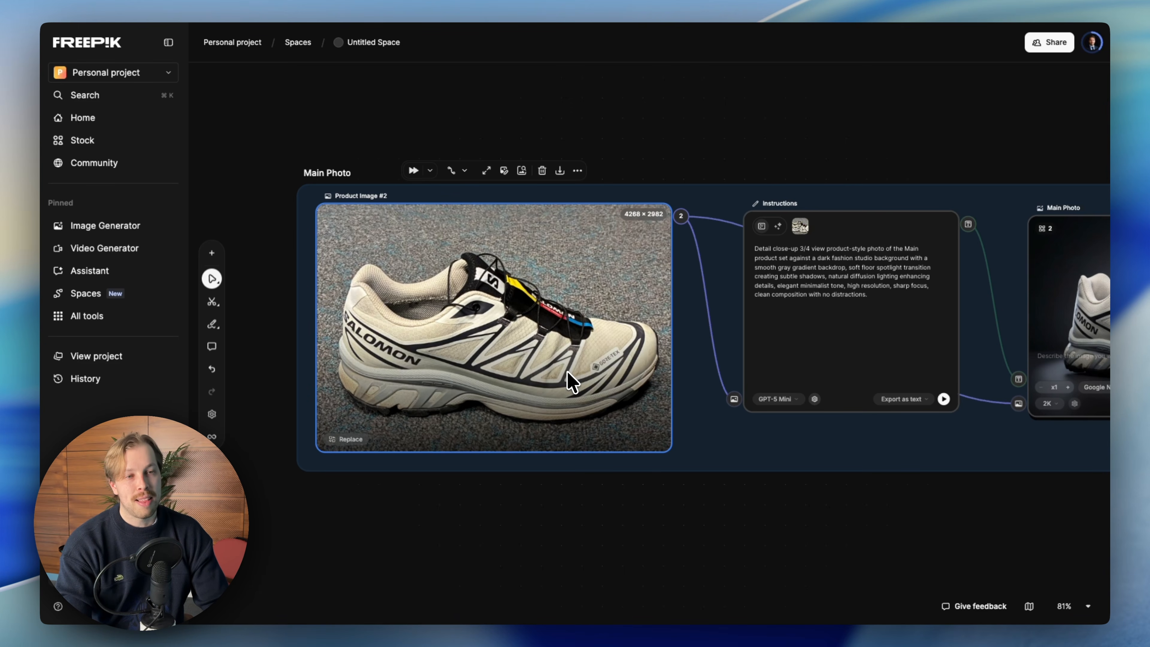
{"action": "scroll", "coordinate": [571, 382], "scroll_direction": "right", "scroll_amount": 5}
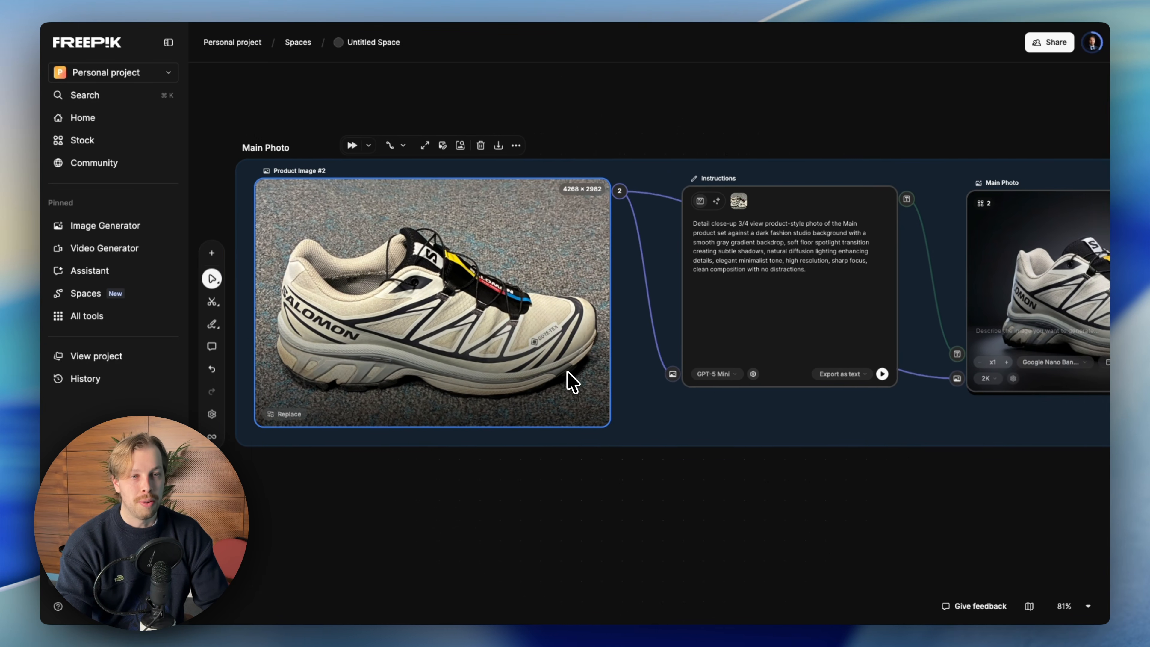
{"action": "scroll", "coordinate": [572, 382], "scroll_direction": "left", "scroll_amount": 3}
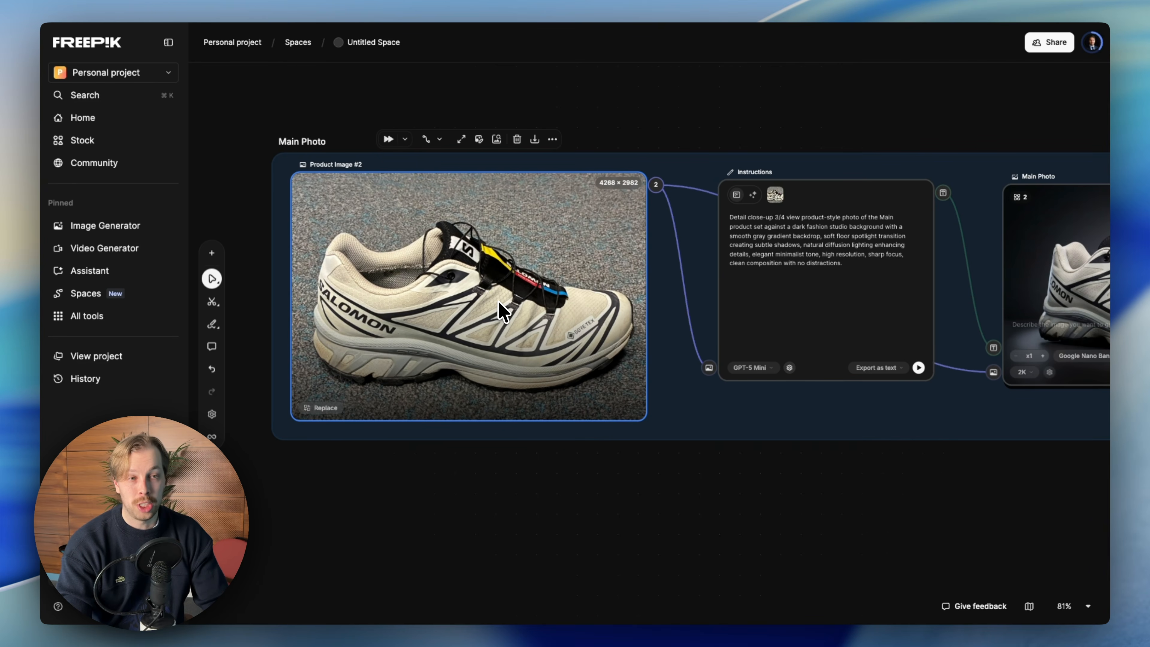
{"action": "scroll", "coordinate": [503, 312], "scroll_direction": "right", "scroll_amount": 5}
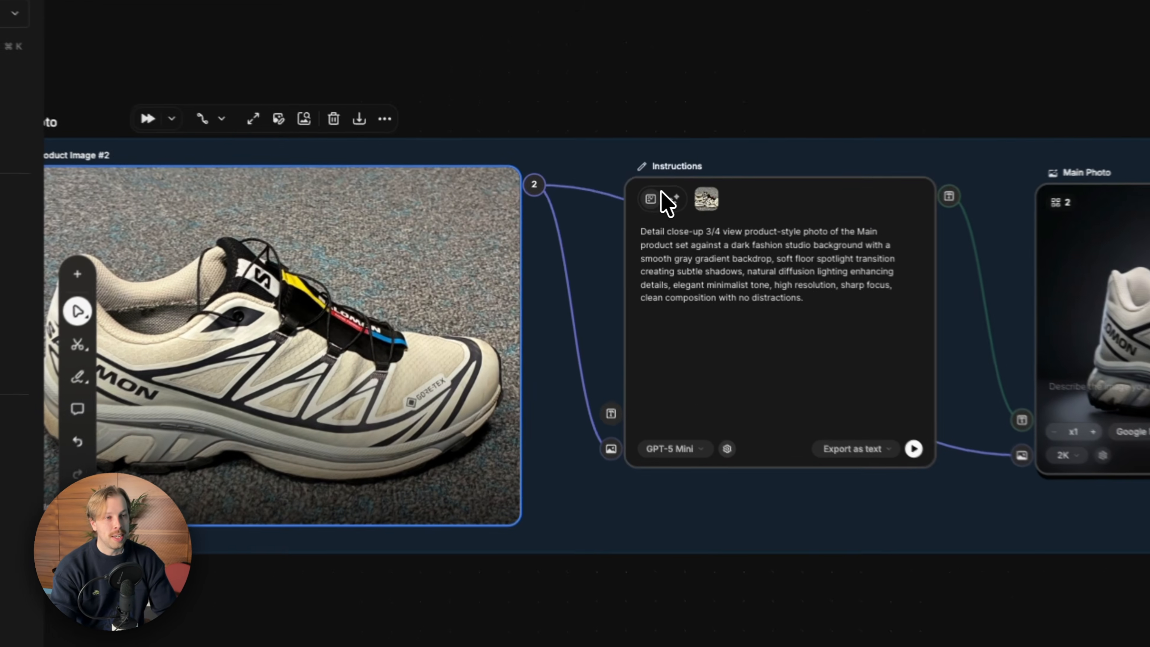
Examine the Instructions node's model choice, attached reference image and studio product photo prompt
{"action": "left_click", "coordinate": [630, 213]}
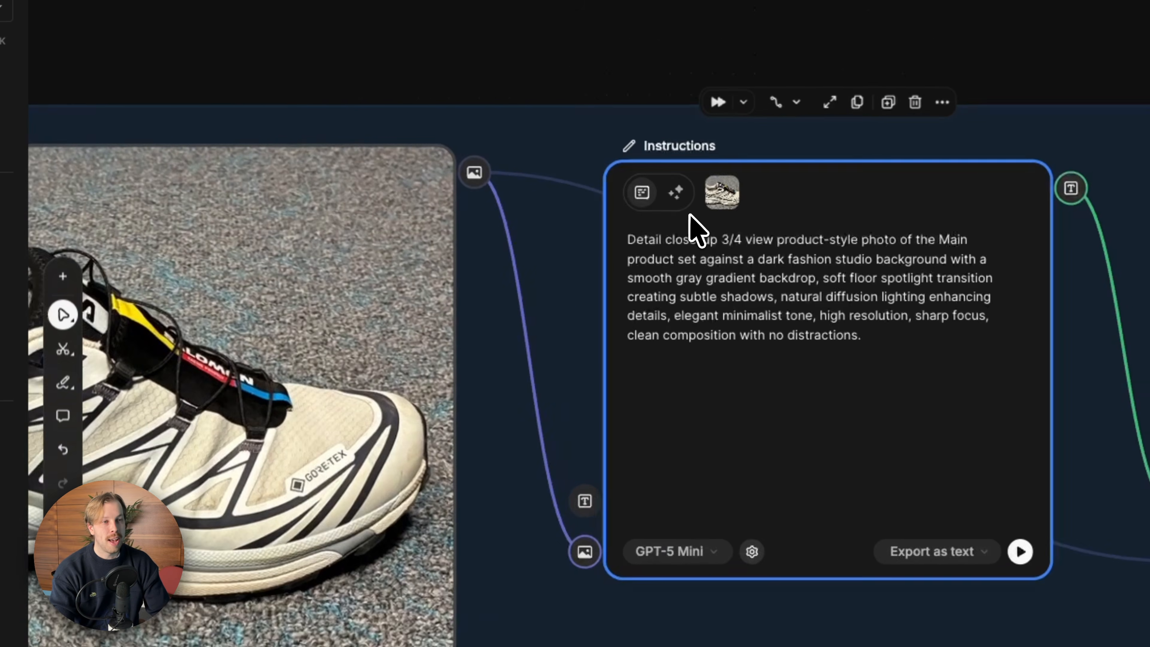
{"action": "scroll", "coordinate": [700, 231], "scroll_direction": "down", "scroll_amount": 5}
{"action": "left_click", "coordinate": [300, 249]}
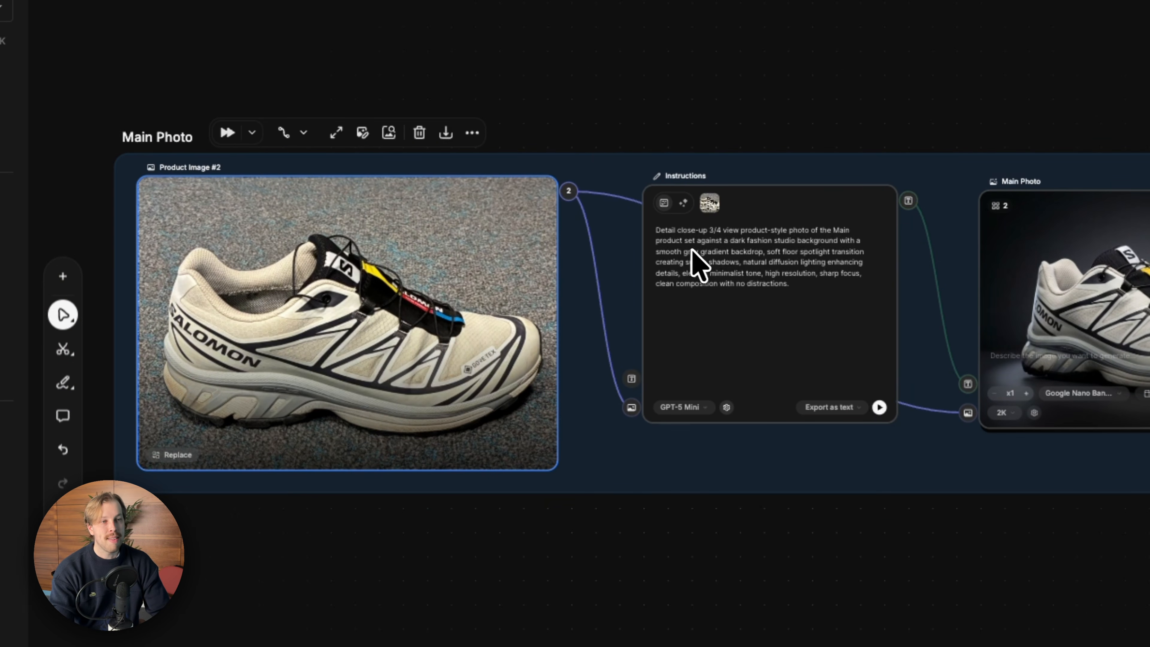
{"action": "left_click", "coordinate": [685, 408]}
{"action": "left_click", "coordinate": [790, 322]}
{"action": "scroll", "coordinate": [790, 324], "scroll_direction": "up", "scroll_amount": 2}
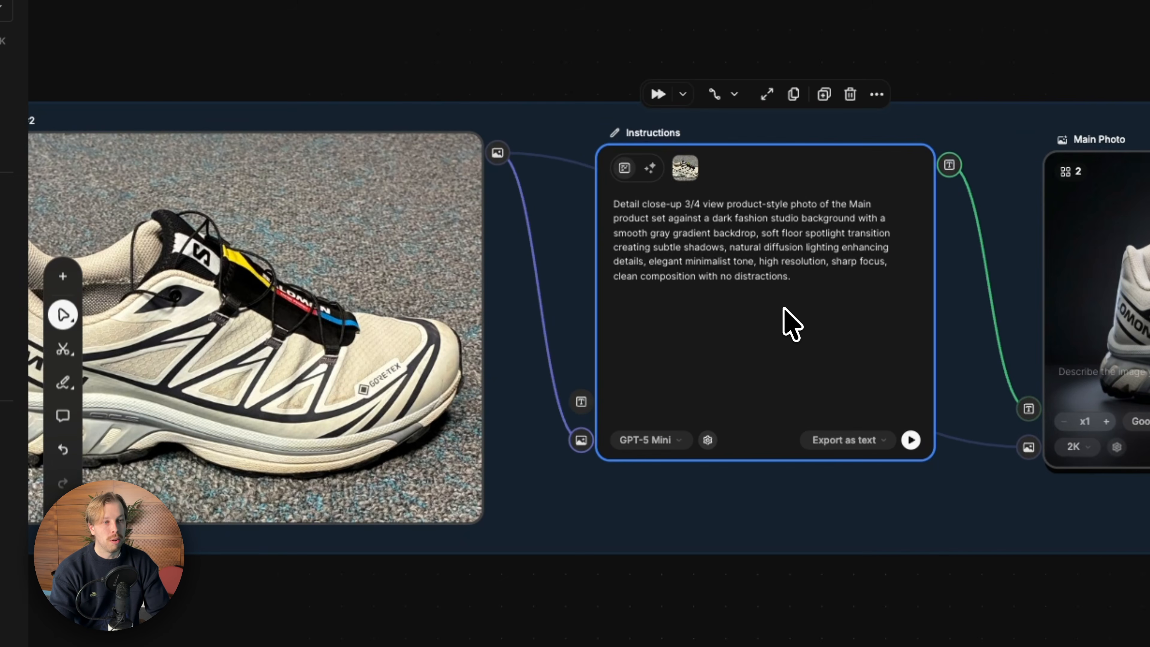
{"action": "scroll", "coordinate": [790, 324], "scroll_direction": "up", "scroll_amount": 2}
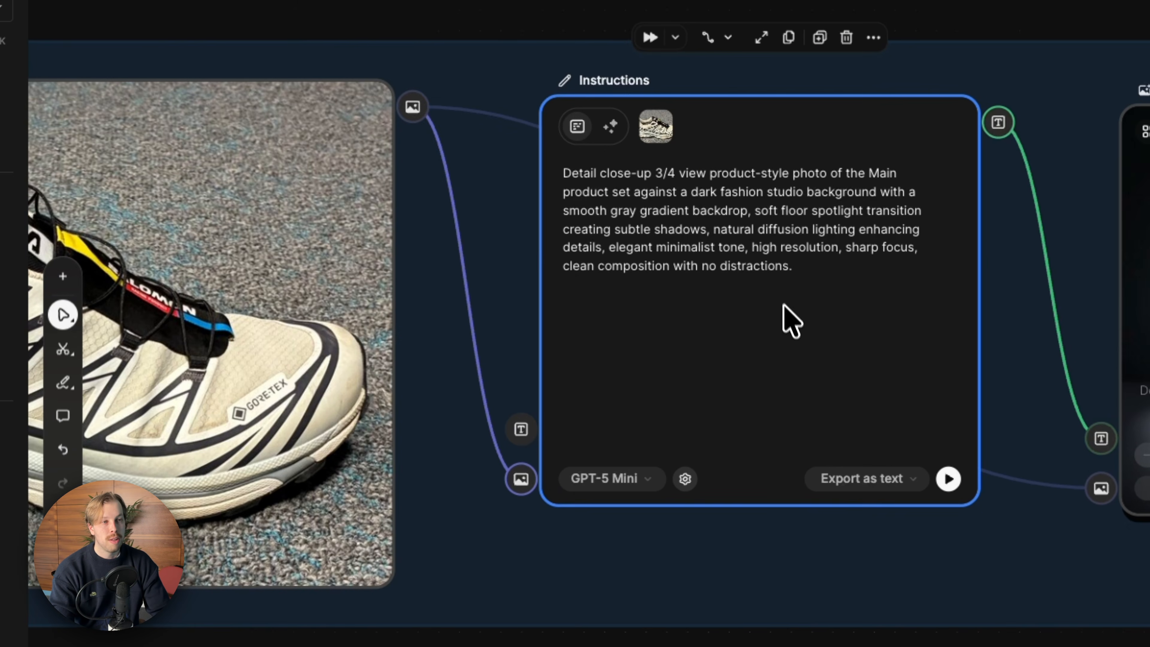
{"action": "triple_click", "coordinate": [657, 232]}
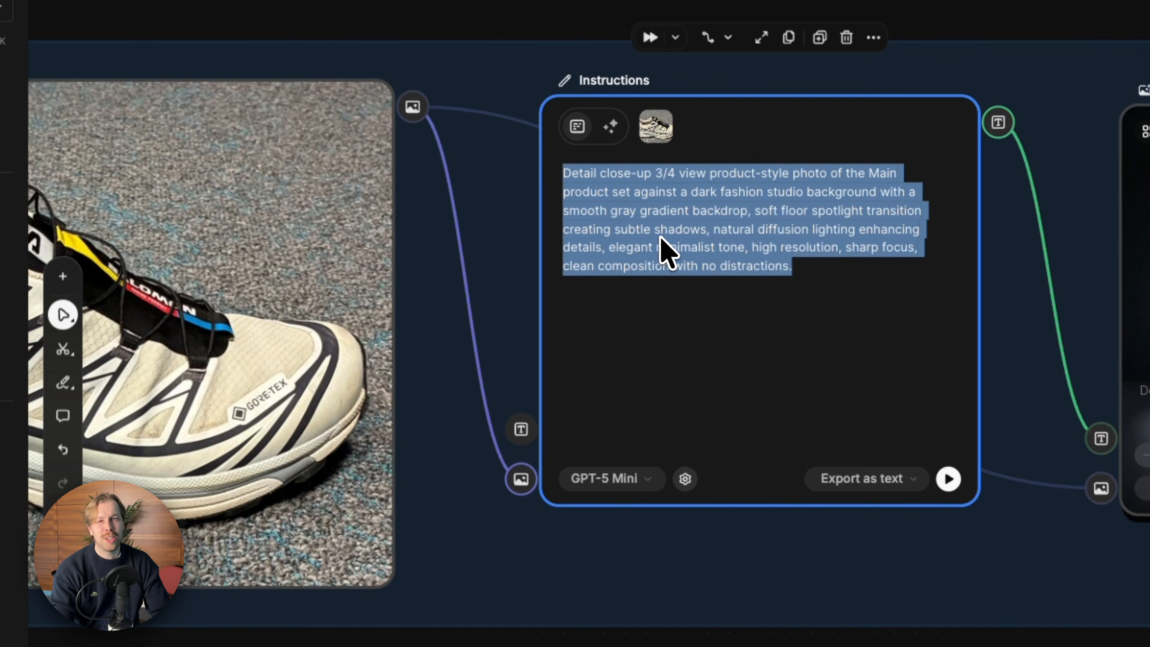
{"action": "left_click", "coordinate": [713, 271]}
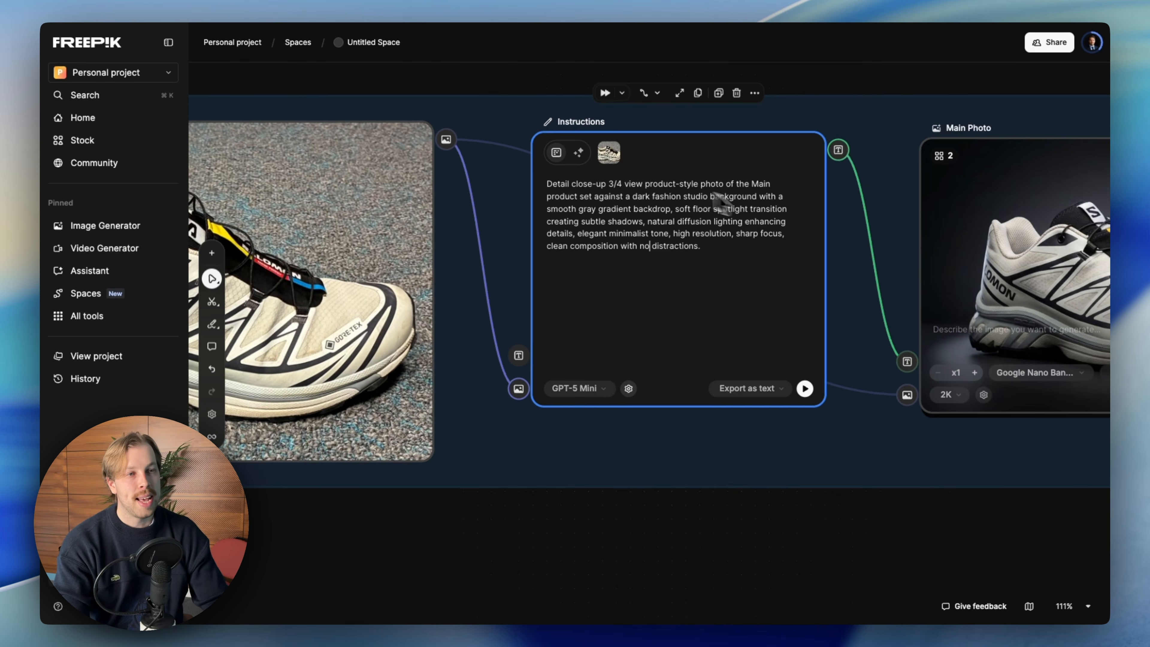
Show the Instructions node's generated response and read the expanded prompt it passes to the Main Photo node
{"action": "left_click", "coordinate": [579, 154]}
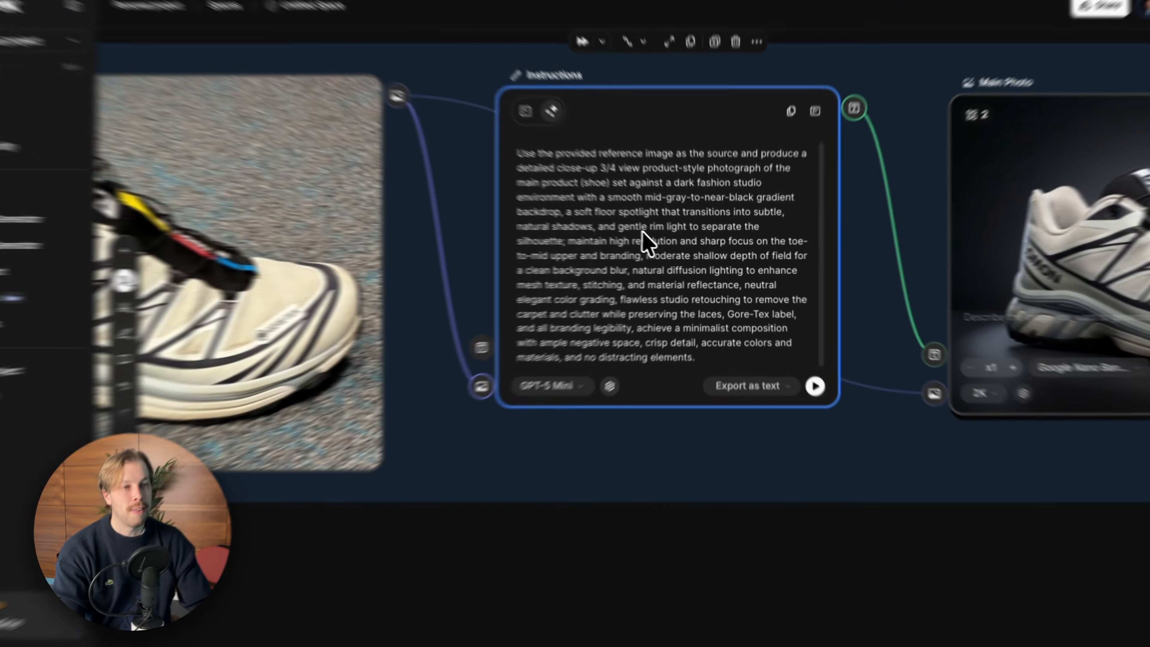
{"action": "double_click", "coordinate": [658, 252]}
{"action": "left_click", "coordinate": [615, 217]}
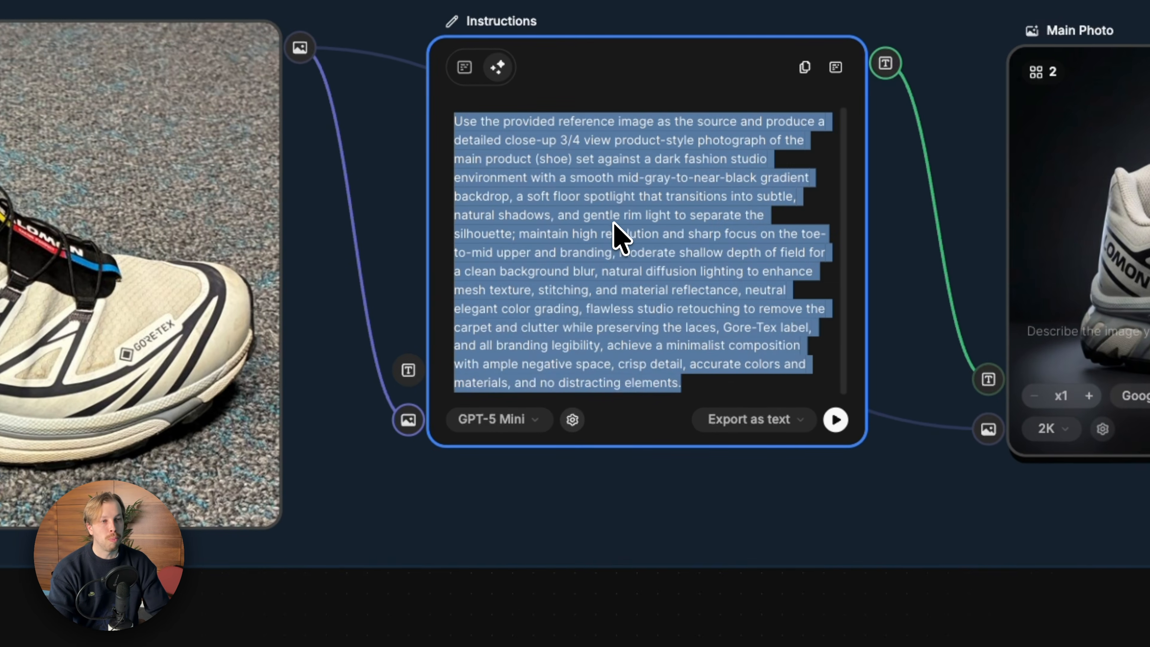
{"action": "triple_click", "coordinate": [614, 221]}
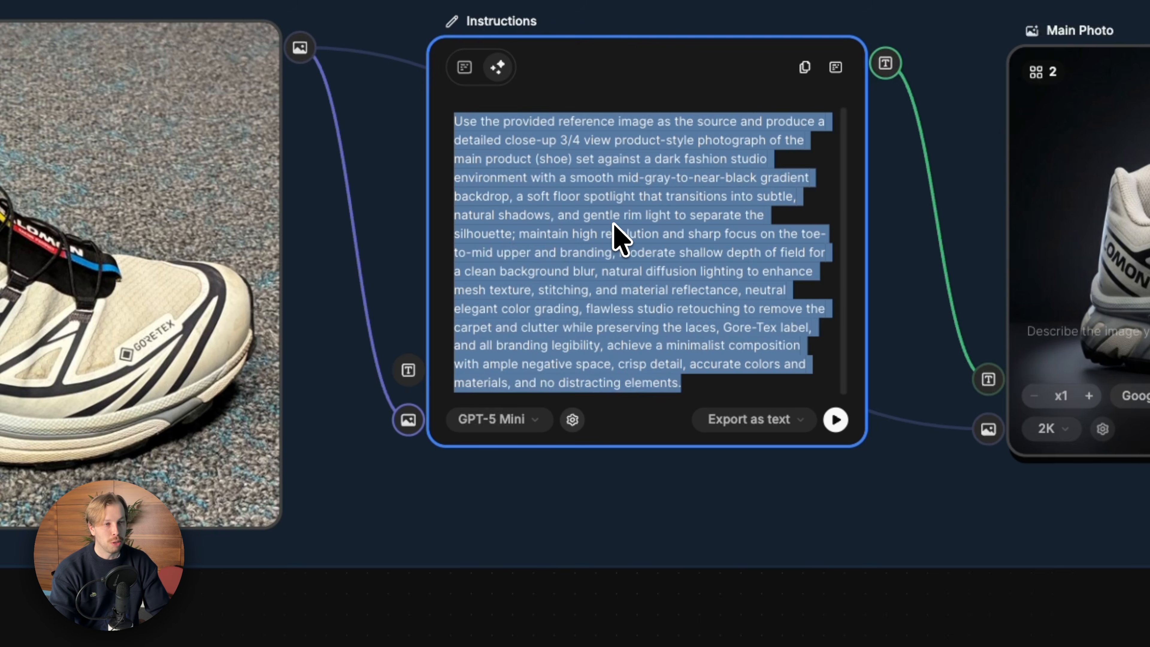
{"action": "key", "text": "Escape"}
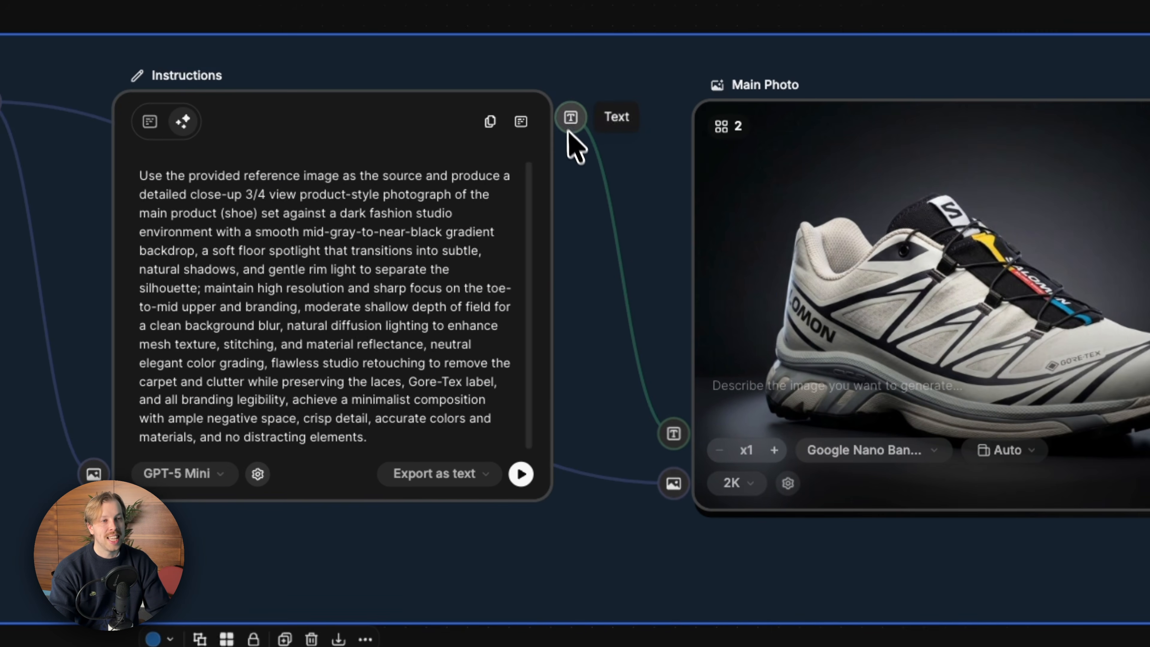
{"action": "triple_click", "coordinate": [334, 347]}
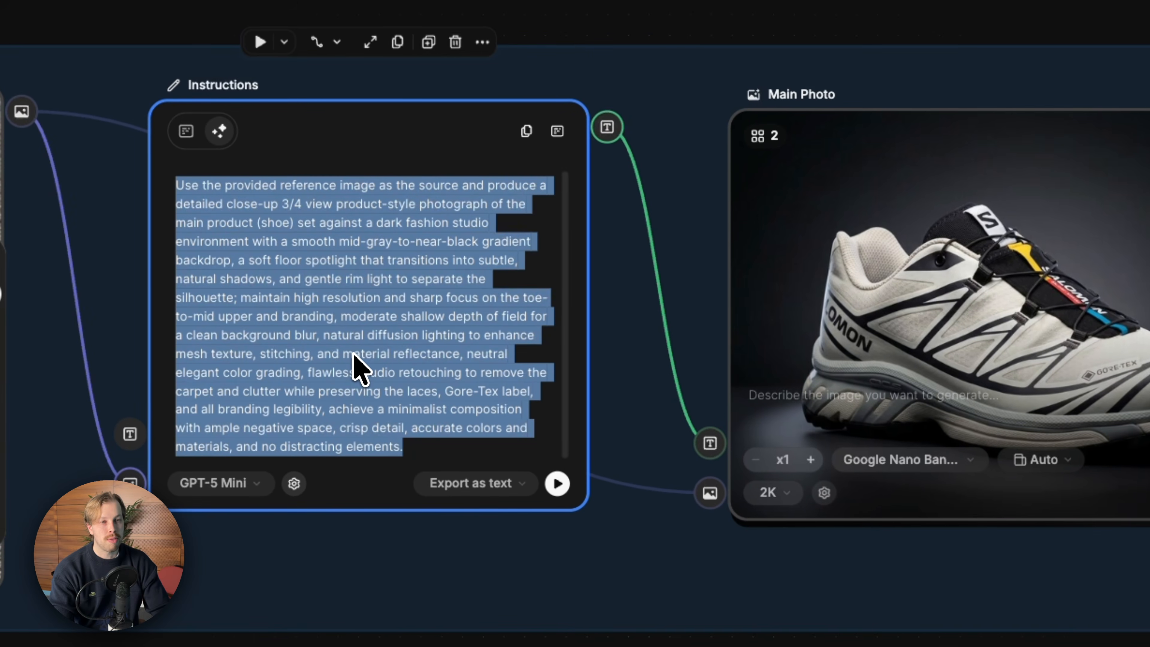
Try to connect the Instructions node's text output to the Main Photo node's text input
{"action": "left_click", "coordinate": [851, 161]}
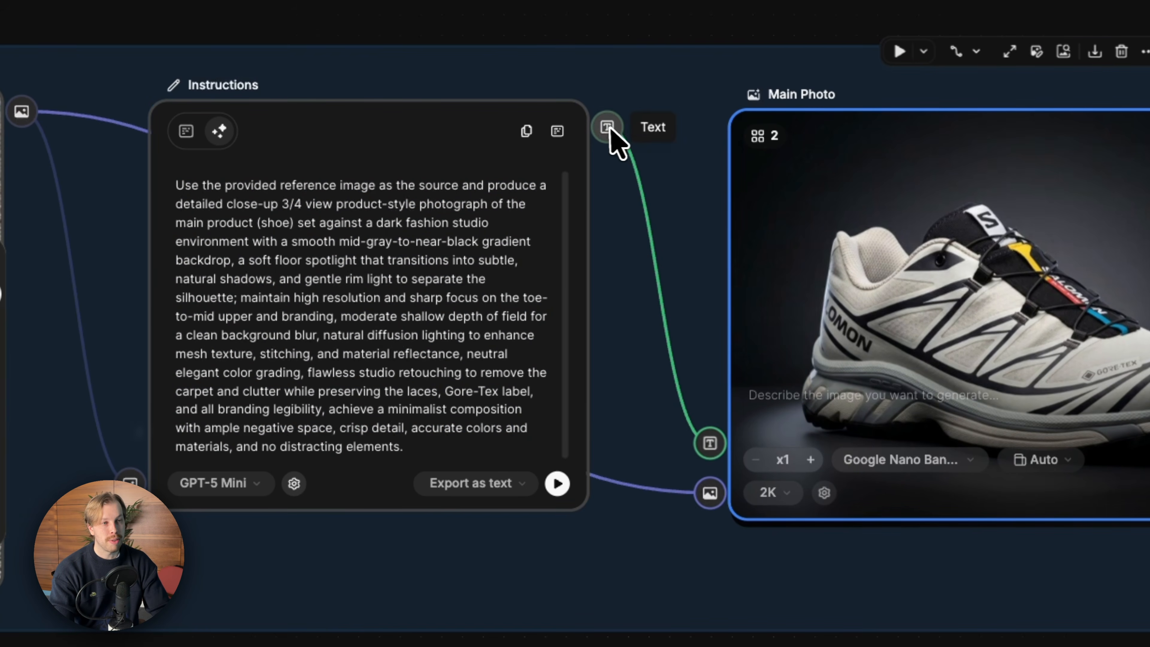
{"action": "left_click_drag", "start_coordinate": [607, 129], "coordinate": [679, 302]}
{"action": "left_click_drag", "start_coordinate": [710, 453], "coordinate": [712, 453]}
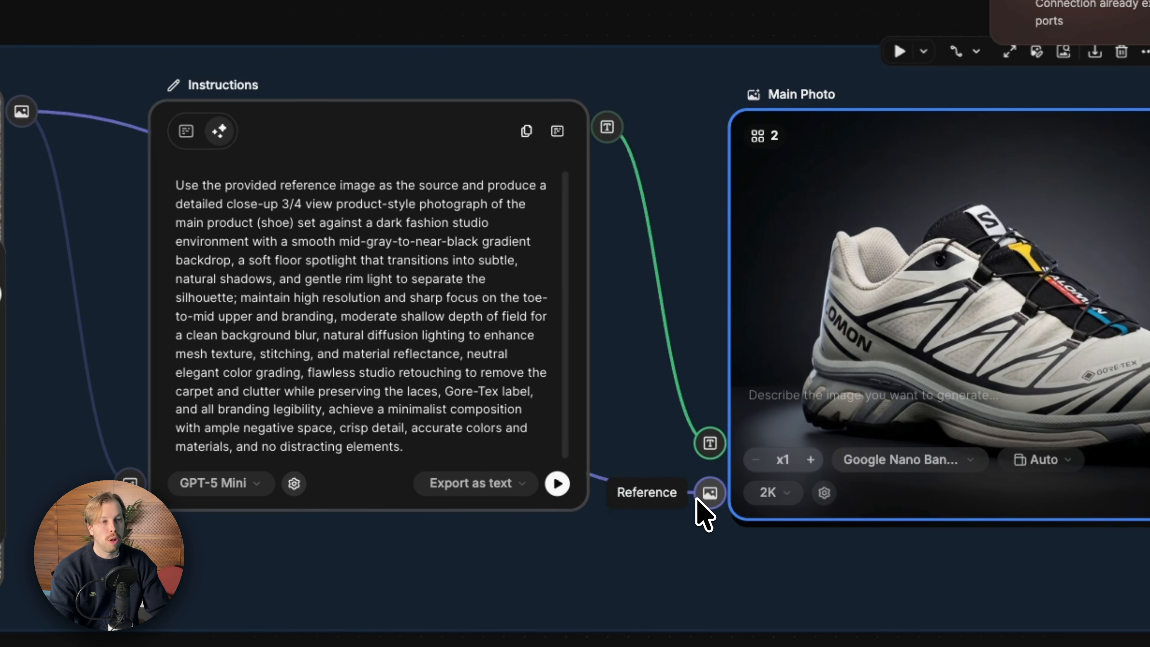
Examine the Product Image #2 node and trace its connection into the Main Photo node's reference input
{"action": "scroll", "coordinate": [697, 499], "scroll_direction": "left", "scroll_amount": 14}
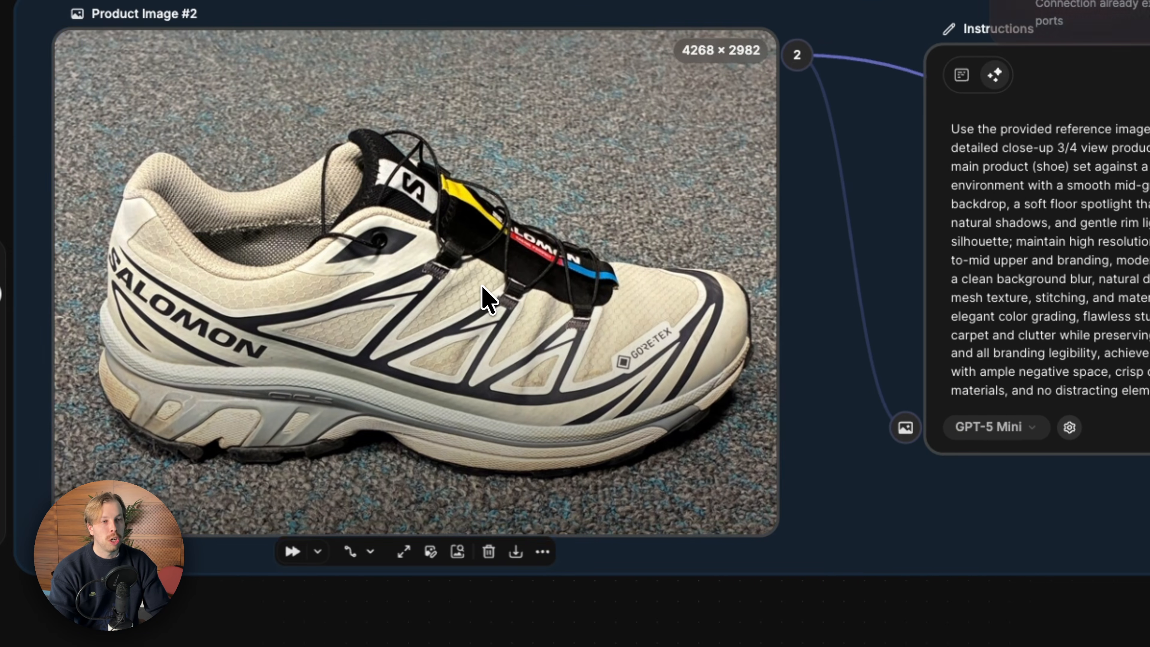
{"action": "left_click", "coordinate": [483, 287]}
{"action": "scroll", "coordinate": [837, 102], "scroll_direction": "right", "scroll_amount": 15}
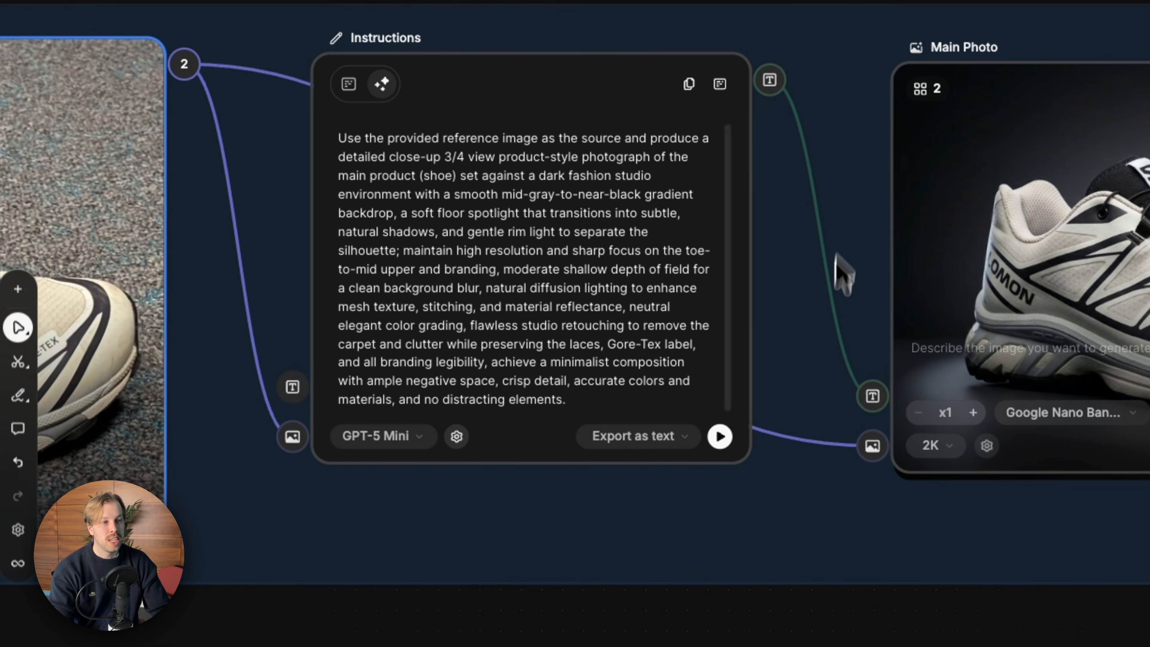
{"action": "scroll", "coordinate": [667, 422], "scroll_direction": "right", "scroll_amount": 10}
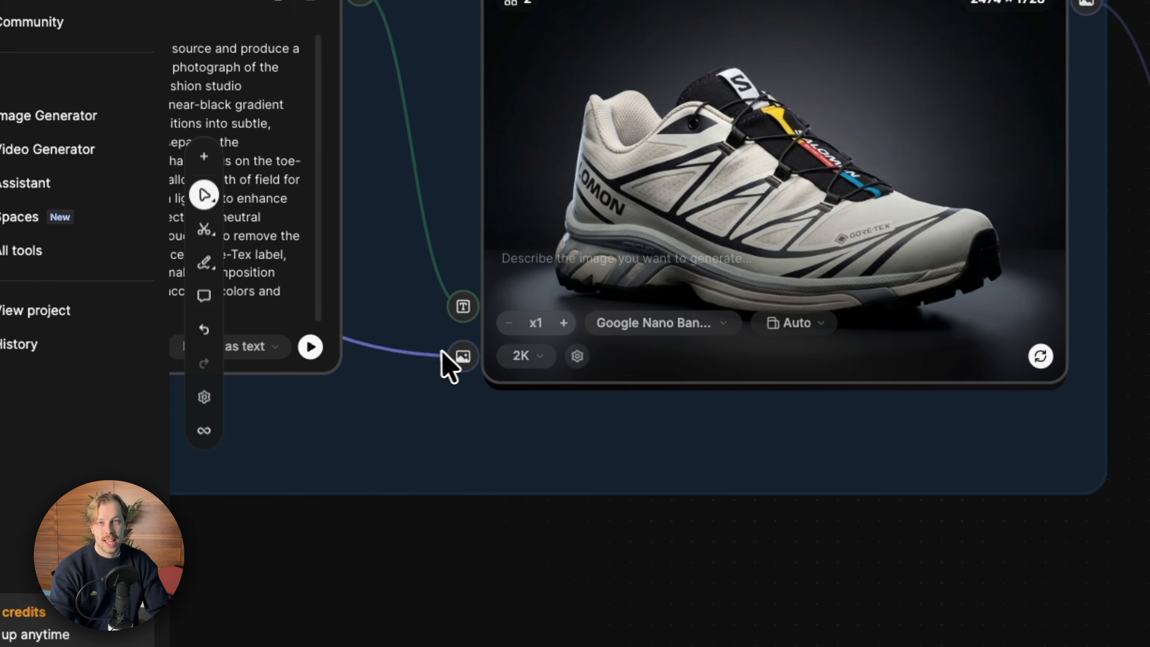
{"action": "mouse_move", "coordinate": [432, 352]}
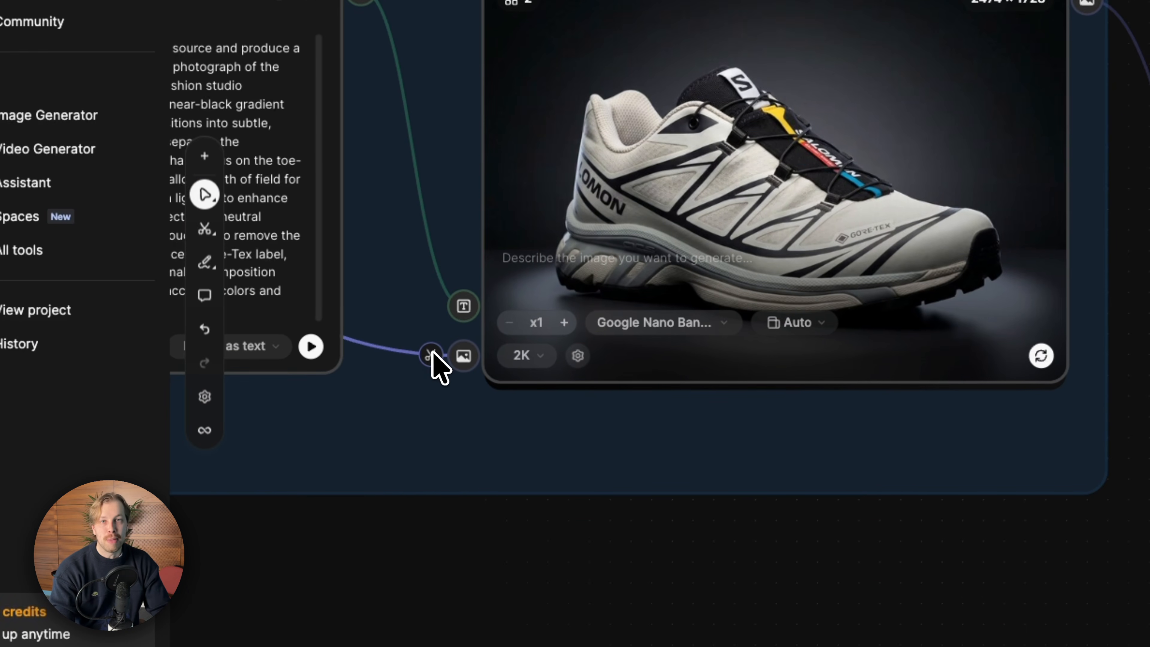
Select Google Nano Banana 2 as the Main Photo node's model and show its resolution options
{"action": "left_click", "coordinate": [656, 323]}
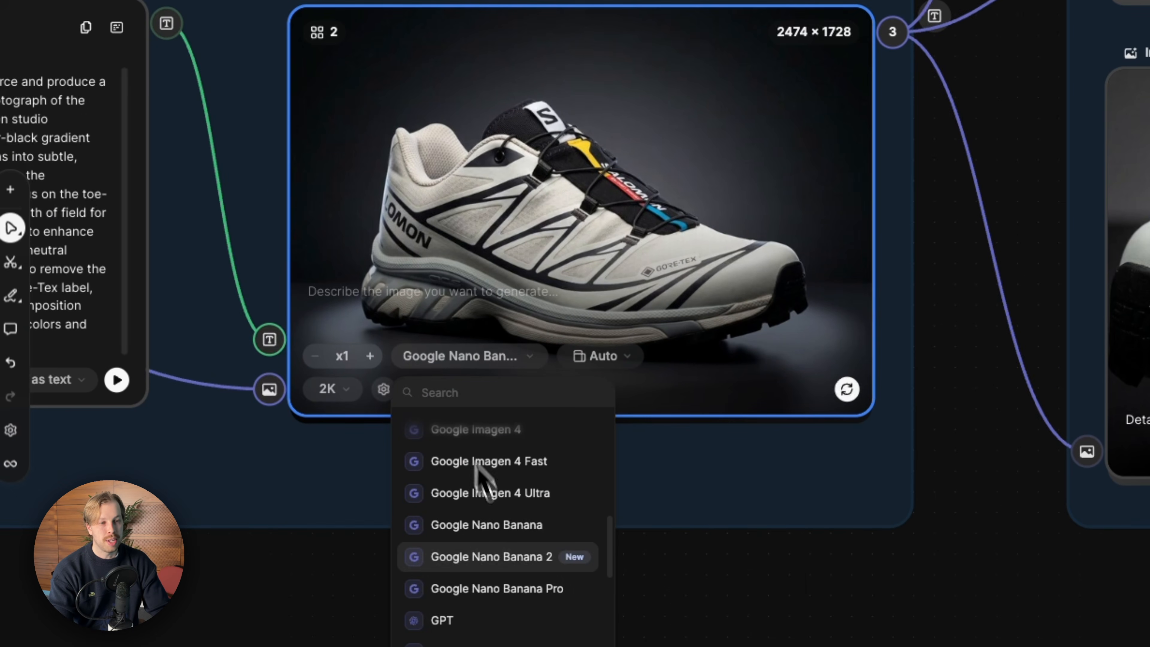
{"action": "left_click", "coordinate": [525, 557]}
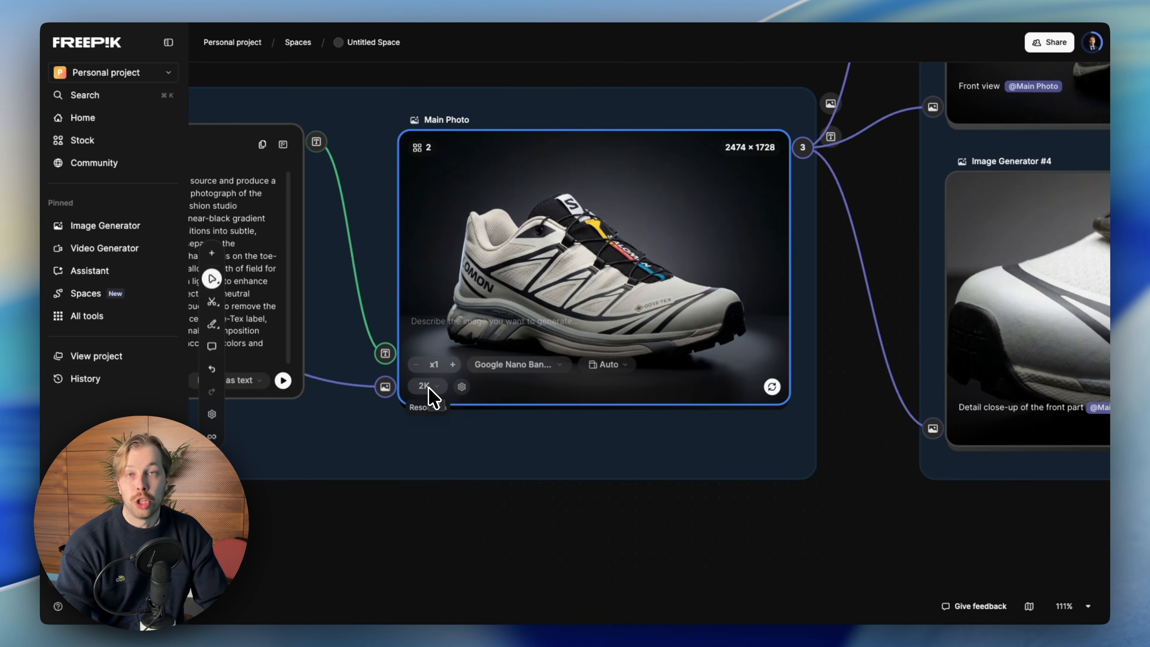
{"action": "left_click", "coordinate": [429, 387]}
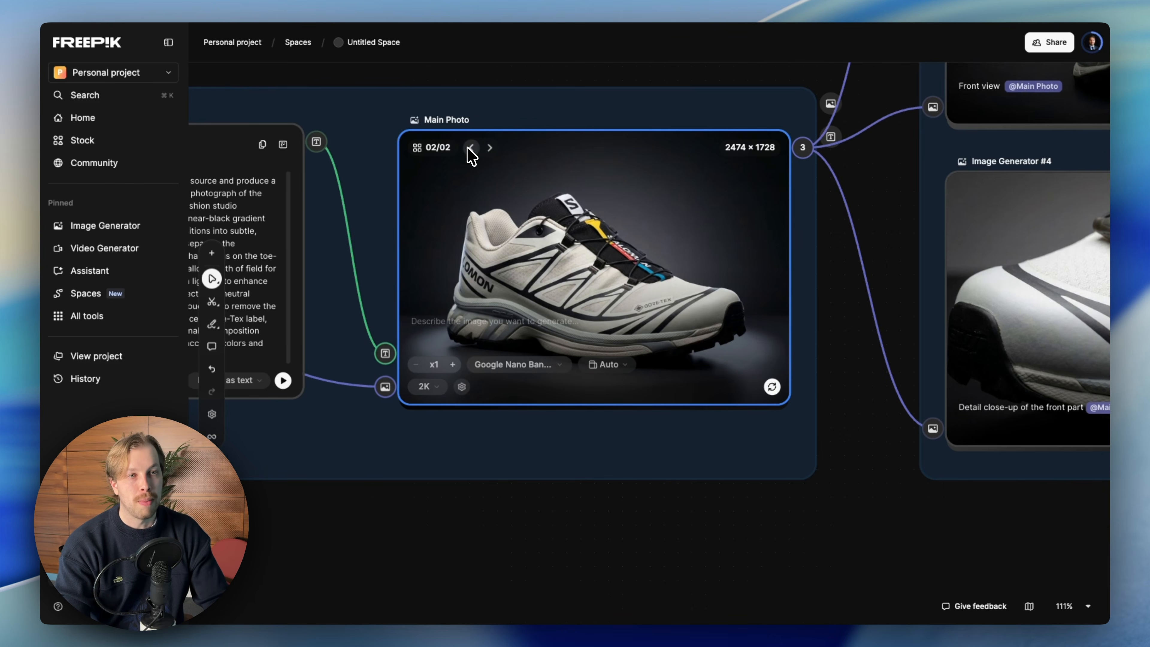
Switch the Main Photo node to its previous generated image and preview that image enlarged
{"action": "left_click", "coordinate": [470, 148]}
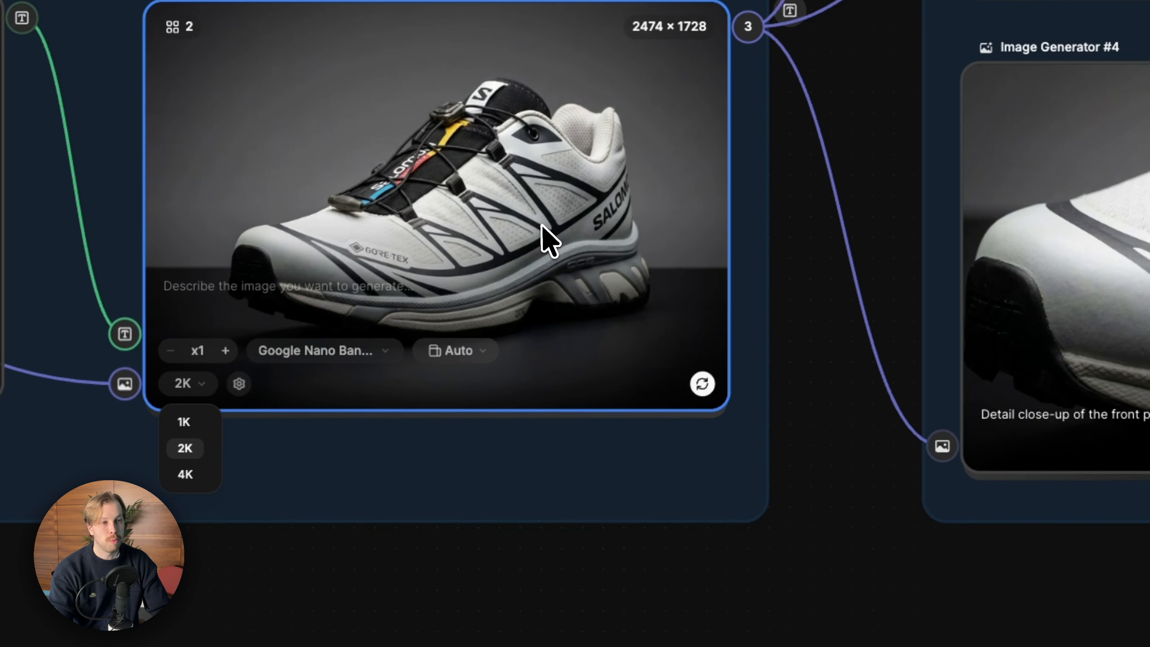
{"action": "left_click", "coordinate": [526, 470]}
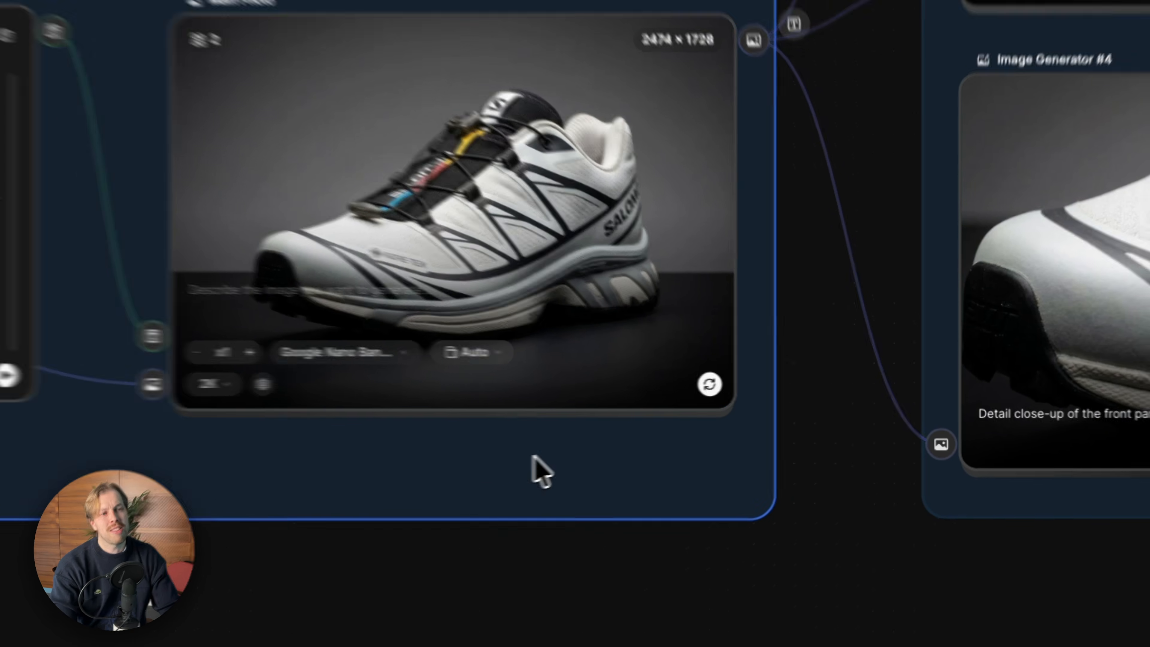
{"action": "scroll", "coordinate": [533, 458], "scroll_direction": "right", "scroll_amount": 2}
{"action": "scroll", "coordinate": [672, 434], "scroll_direction": "left", "scroll_amount": 1}
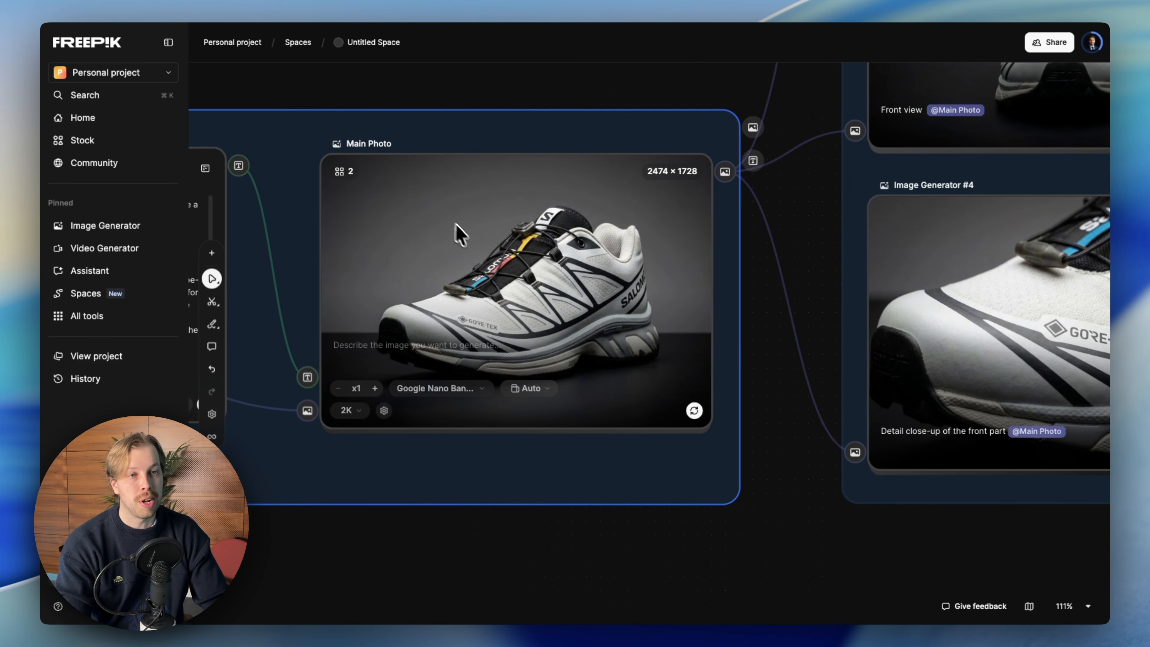
{"action": "double_click", "coordinate": [468, 235]}
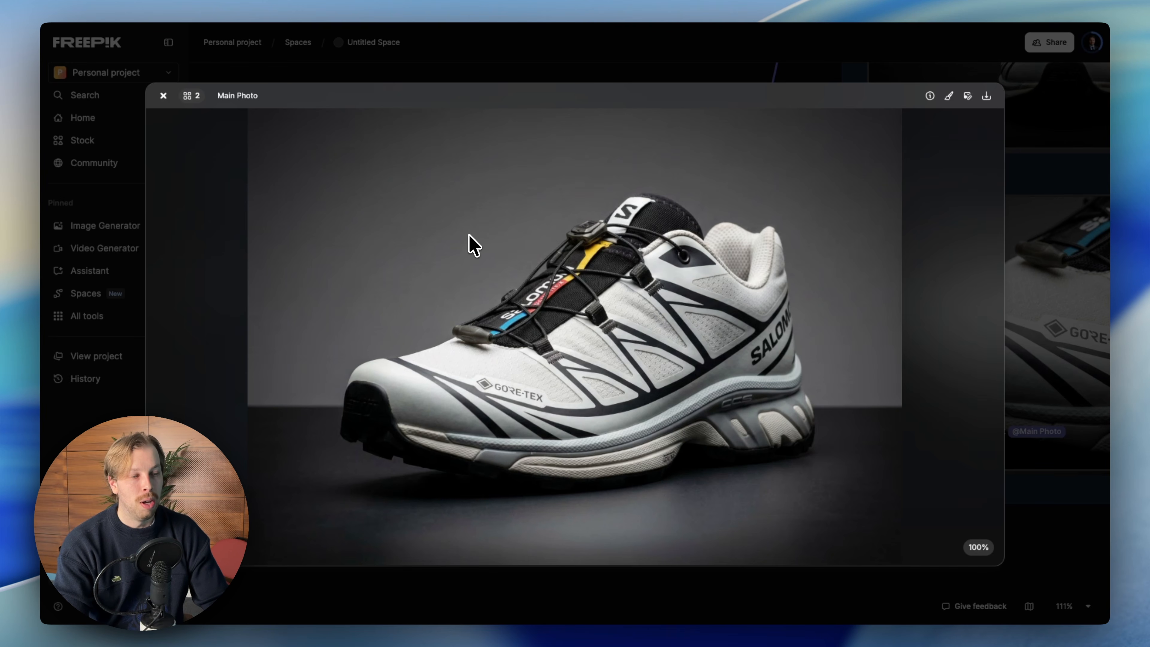
{"action": "left_click", "coordinate": [1066, 167]}
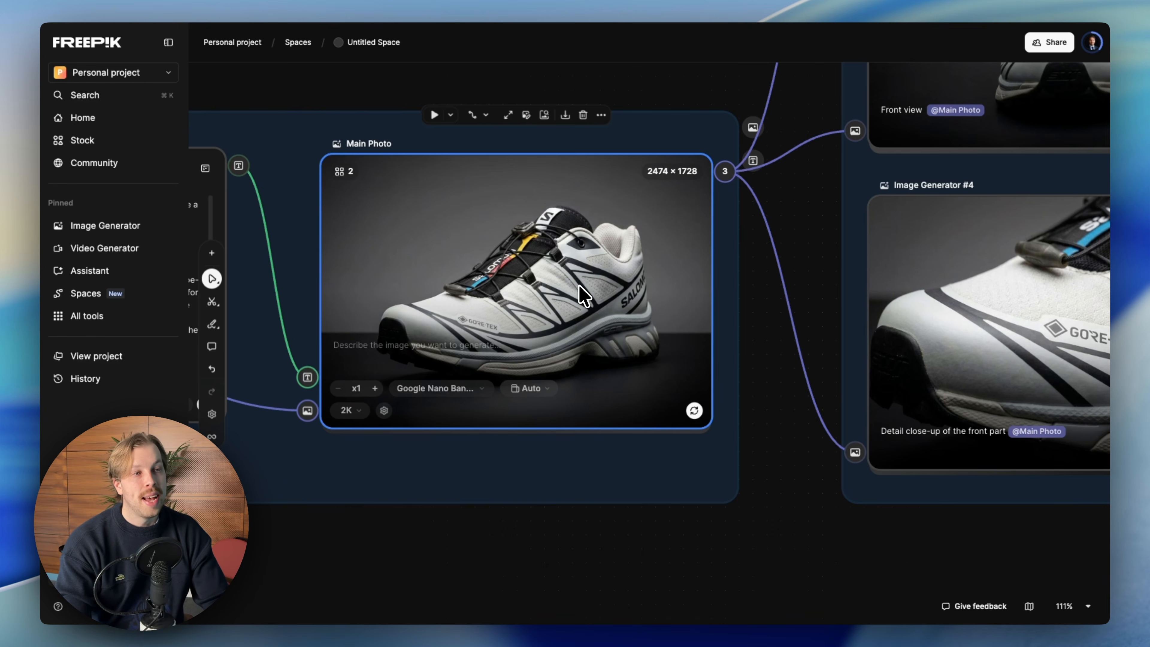
Examine how the Main Photo node feeds the image generators in the Variations group
{"action": "scroll", "coordinate": [578, 285], "scroll_direction": "right", "scroll_amount": 4}
{"action": "scroll", "coordinate": [578, 285], "scroll_direction": "up", "scroll_amount": 2}
{"action": "scroll", "coordinate": [578, 285], "scroll_direction": "down", "scroll_amount": 5}
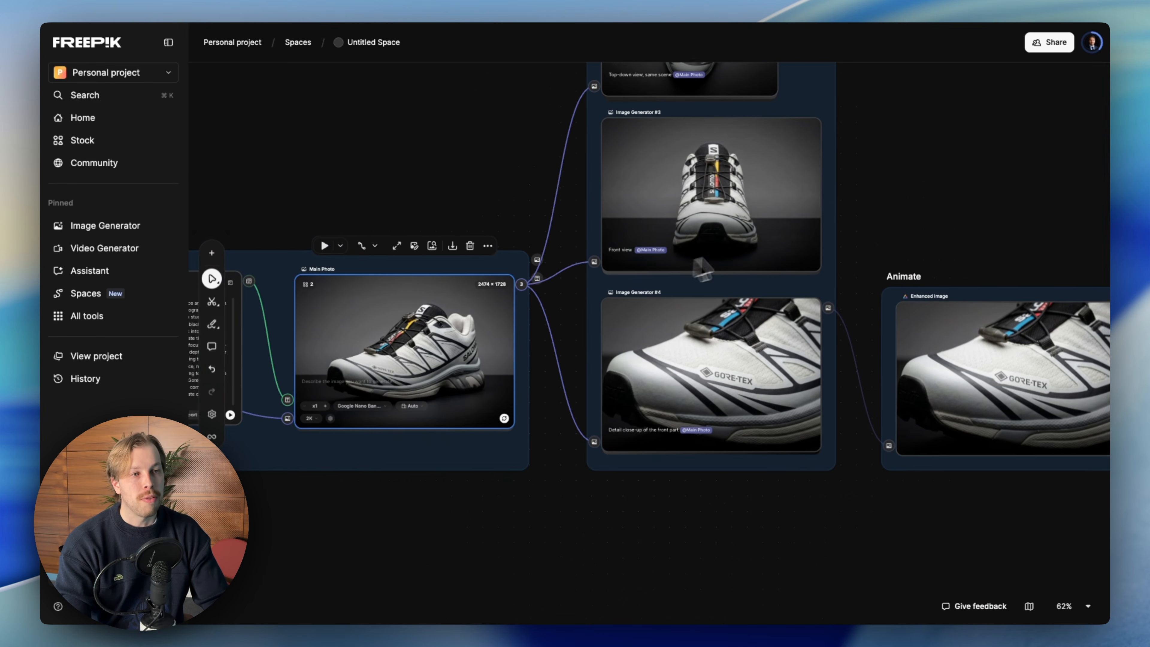
{"action": "scroll", "coordinate": [760, 252], "scroll_direction": "up", "scroll_amount": 4}
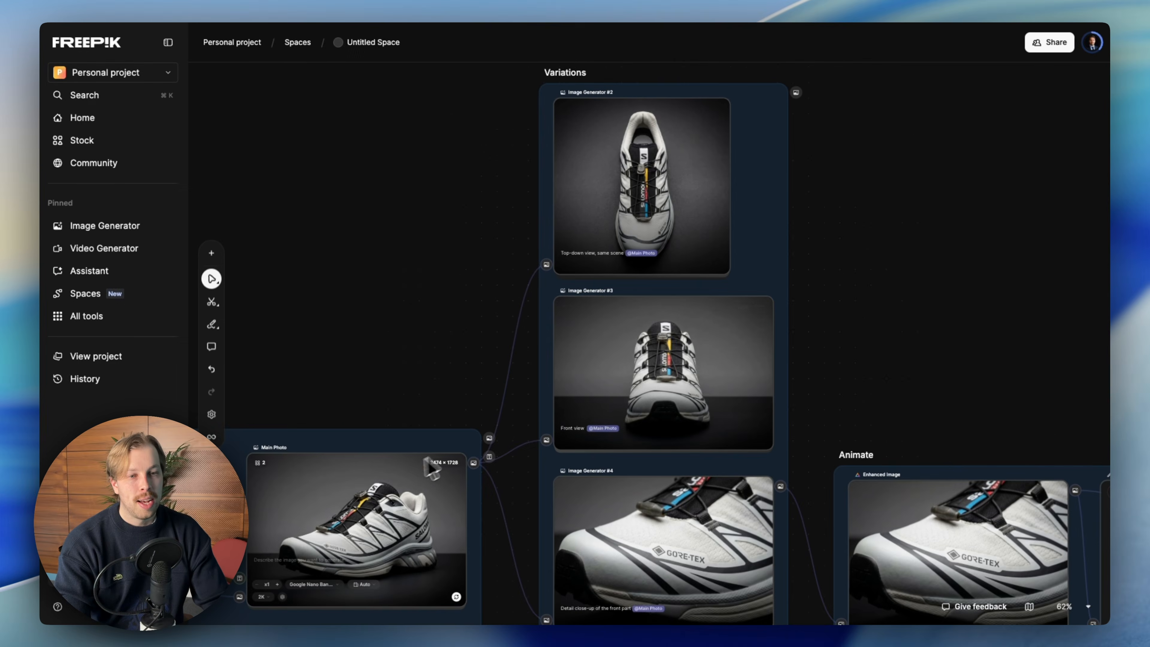
{"action": "scroll", "coordinate": [395, 474], "scroll_direction": "left", "scroll_amount": 8}
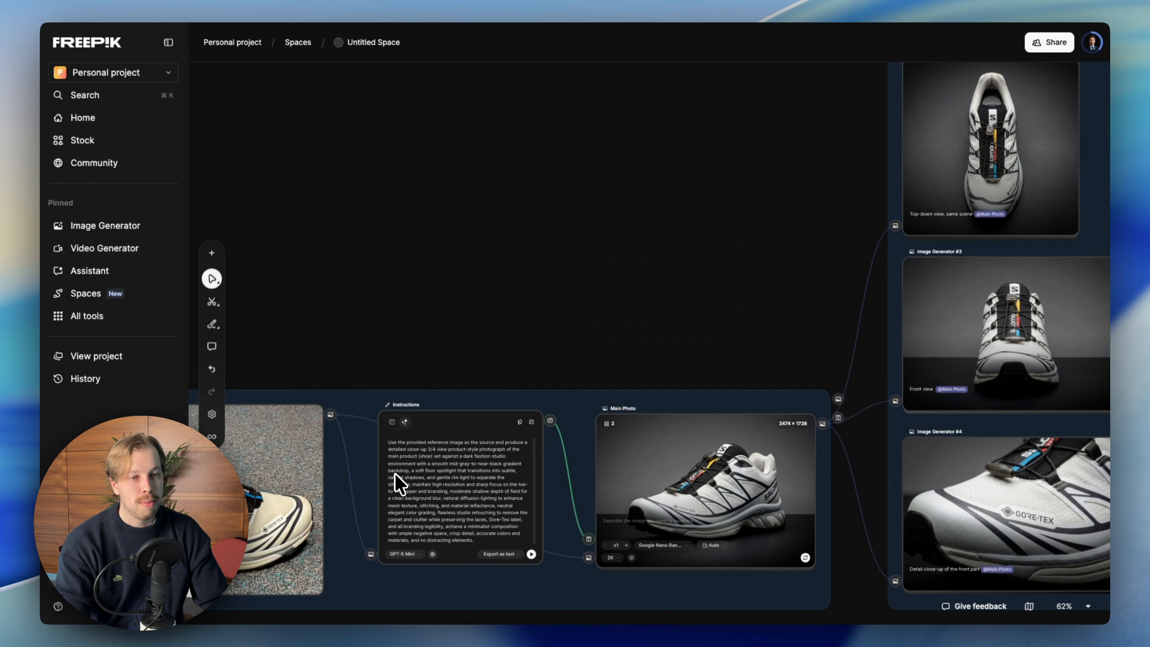
{"action": "scroll", "coordinate": [395, 473], "scroll_direction": "left", "scroll_amount": 3}
{"action": "scroll", "coordinate": [706, 460], "scroll_direction": "right", "scroll_amount": 10}
{"action": "scroll", "coordinate": [706, 460], "scroll_direction": "up", "scroll_amount": 2}
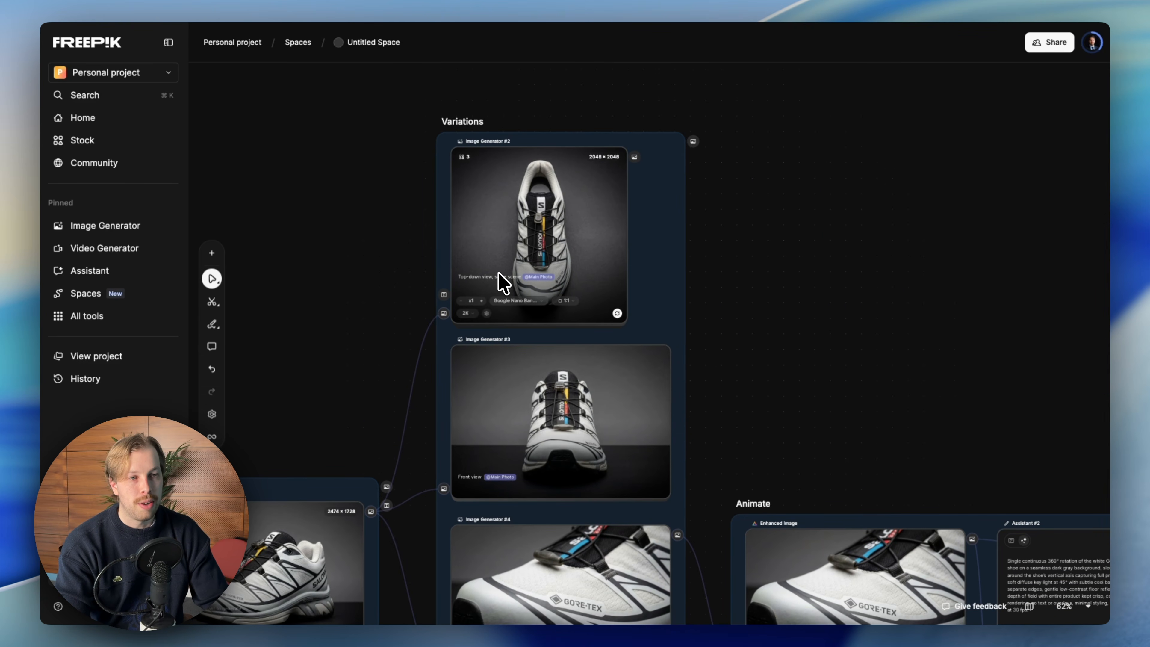
{"action": "scroll", "coordinate": [503, 283], "scroll_direction": "up", "scroll_amount": 3}
{"action": "left_click", "coordinate": [518, 310]}
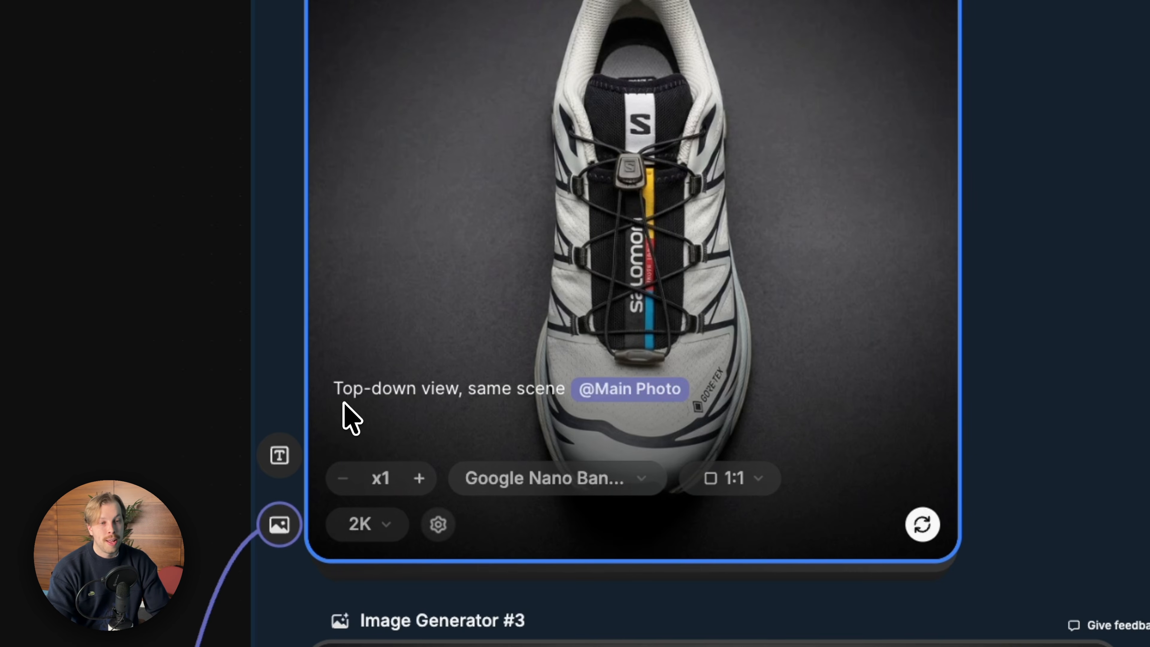
{"action": "triple_click", "coordinate": [344, 402]}
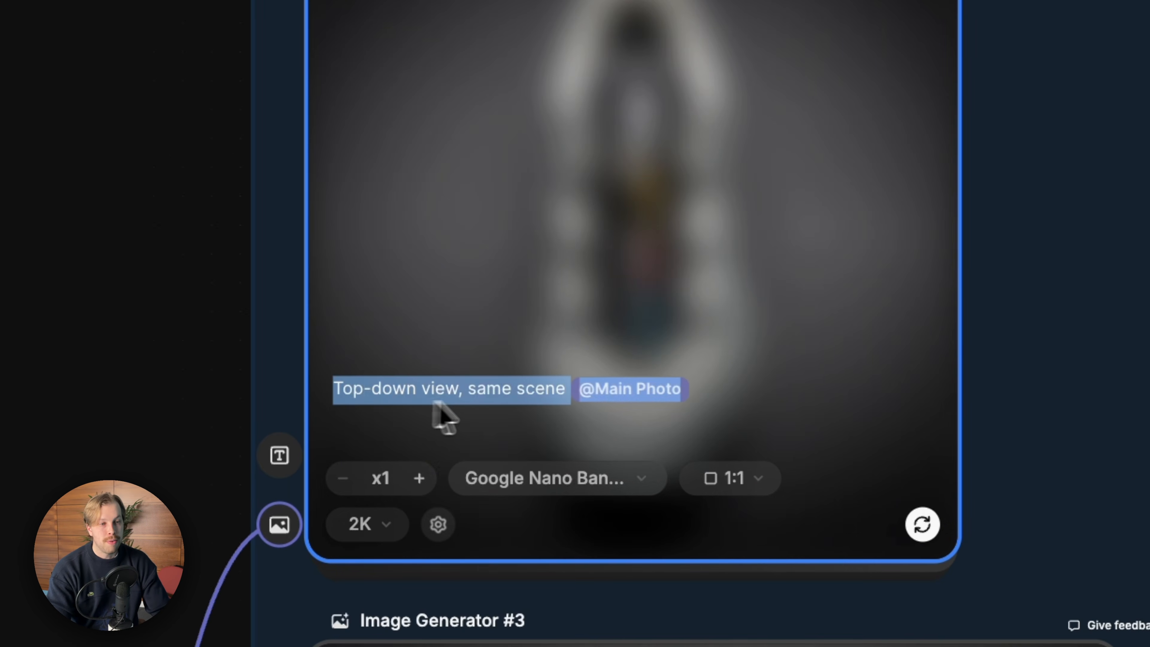
{"action": "double_click", "coordinate": [489, 397]}
{"action": "left_click", "coordinate": [606, 393]}
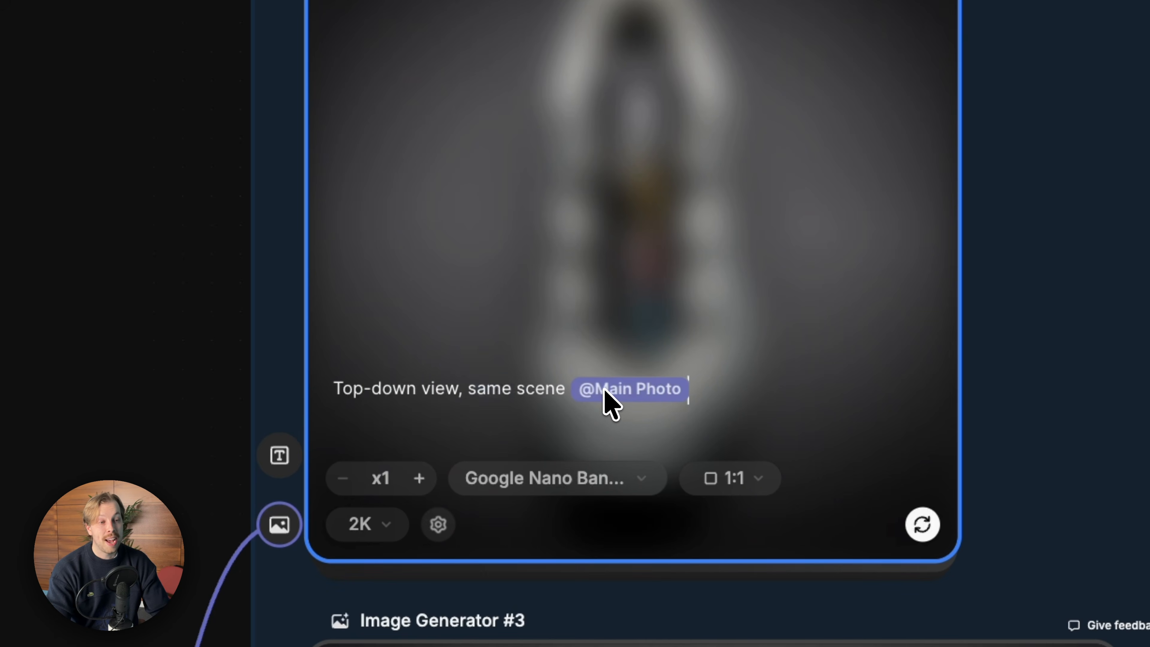
{"action": "left_click", "coordinate": [896, 364]}
{"action": "scroll", "coordinate": [899, 366], "scroll_direction": "left", "scroll_amount": 3}
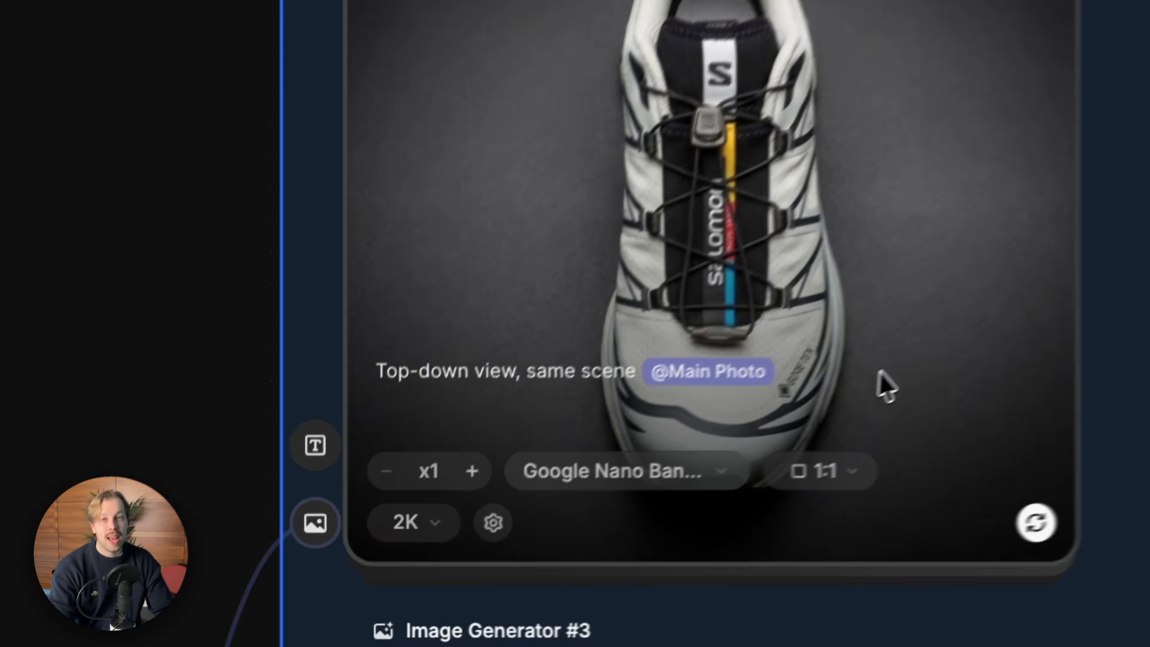
{"action": "scroll", "coordinate": [914, 355], "scroll_direction": "down", "scroll_amount": 3}
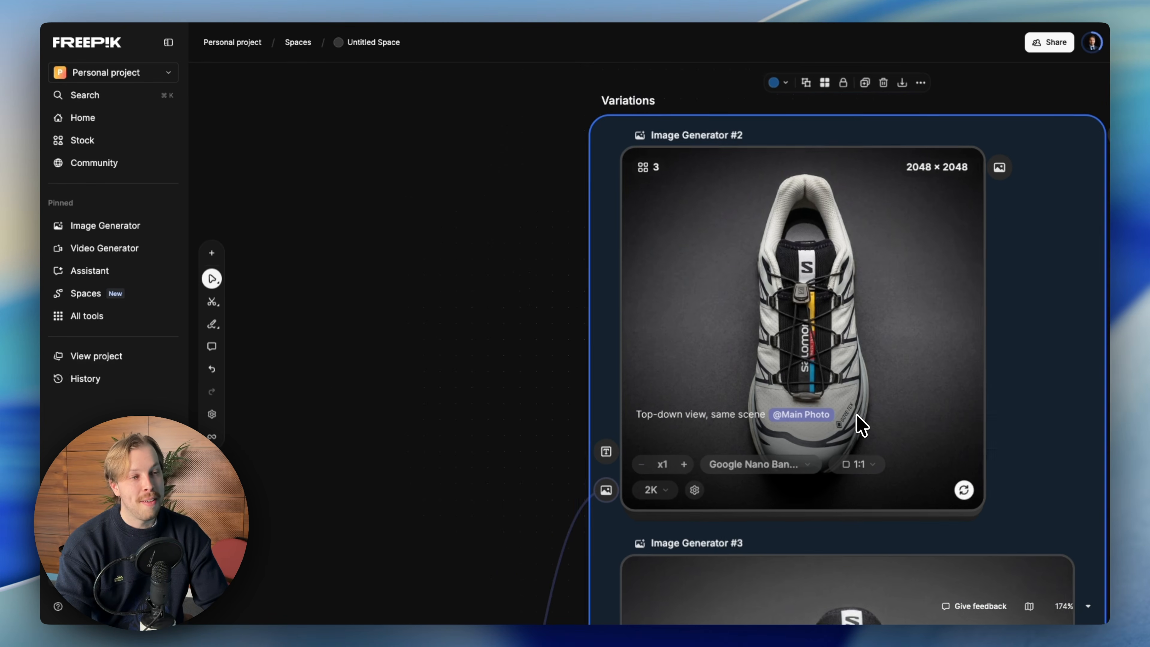
{"action": "scroll", "coordinate": [861, 426], "scroll_direction": "down", "scroll_amount": 2}
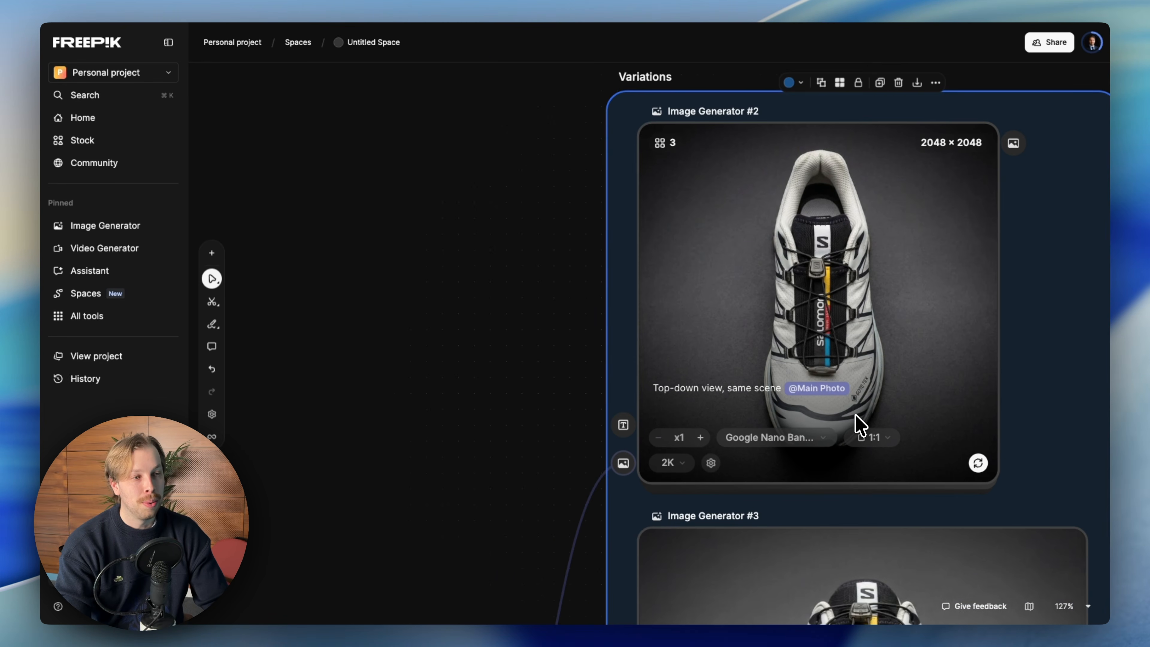
{"action": "scroll", "coordinate": [852, 415], "scroll_direction": "left", "scroll_amount": 1}
{"action": "scroll", "coordinate": [855, 311], "scroll_direction": "down", "scroll_amount": 3}
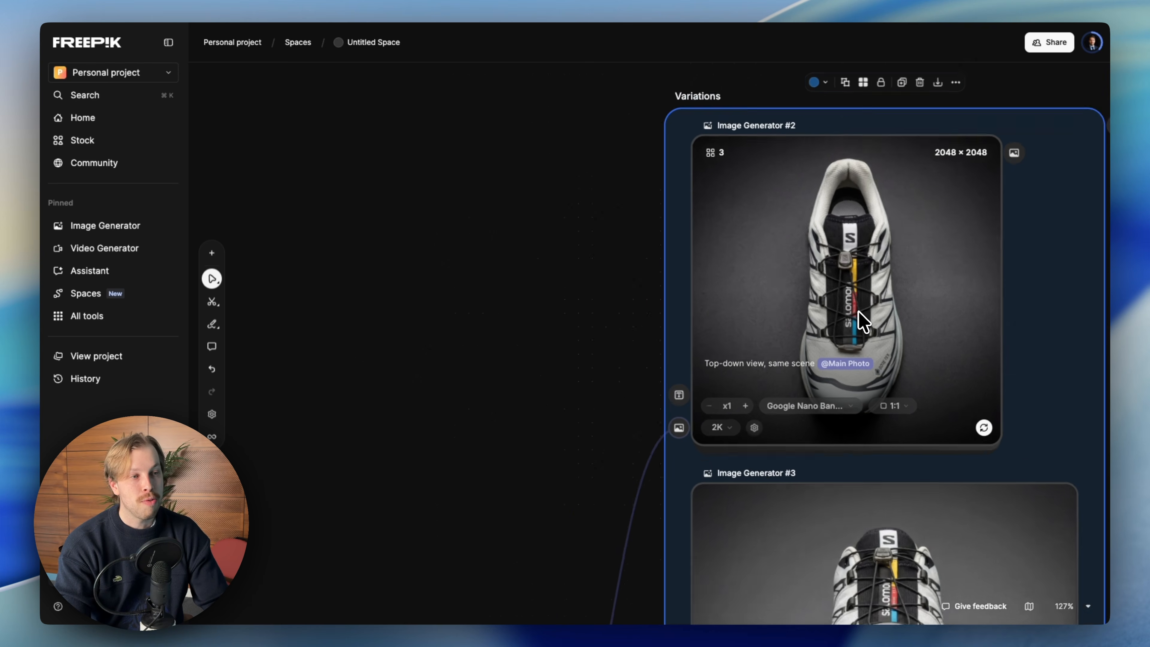
{"action": "scroll", "coordinate": [854, 311], "scroll_direction": "down", "scroll_amount": 1}
{"action": "scroll", "coordinate": [882, 410], "scroll_direction": "down", "scroll_amount": 10}
{"action": "scroll", "coordinate": [882, 410], "scroll_direction": "left", "scroll_amount": 8}
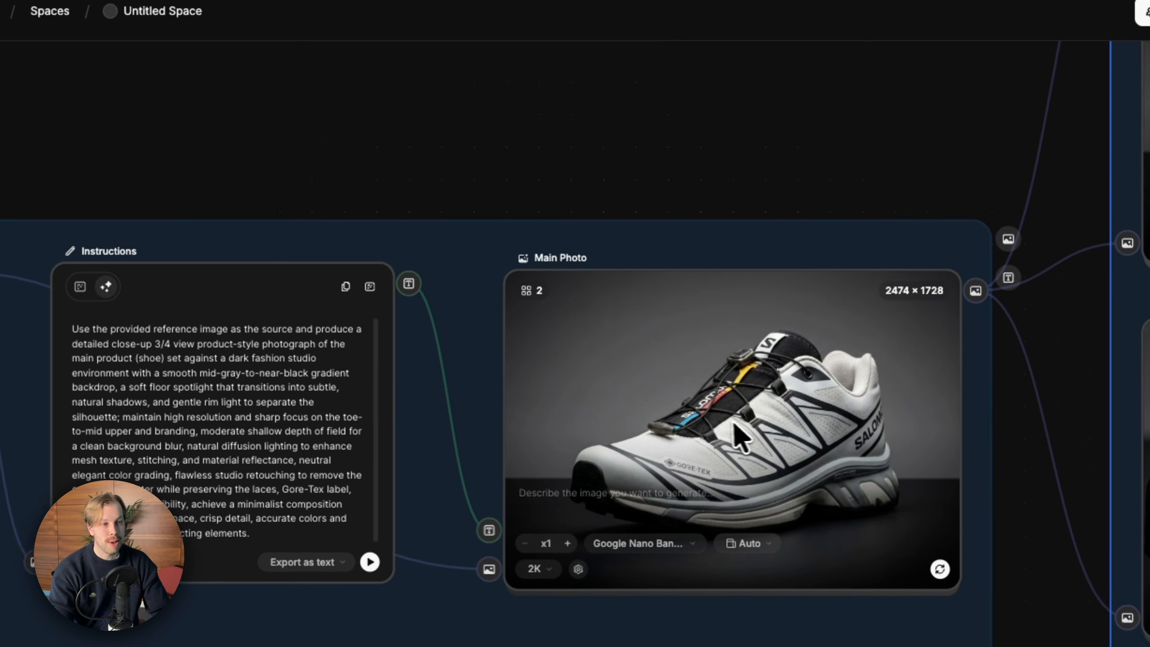
{"action": "scroll", "coordinate": [728, 410], "scroll_direction": "up", "scroll_amount": 4}
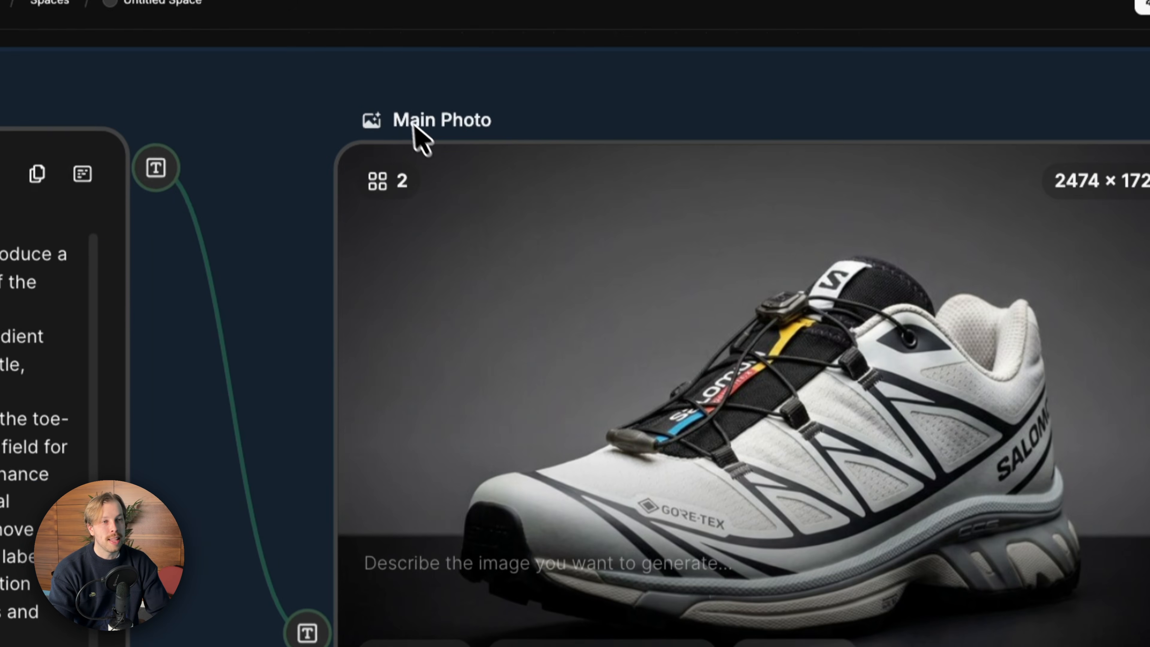
{"action": "double_click", "coordinate": [412, 130]}
{"action": "left_click_drag", "start_coordinate": [434, 113], "coordinate": [475, 134]}
{"action": "left_click", "coordinate": [660, 154]}
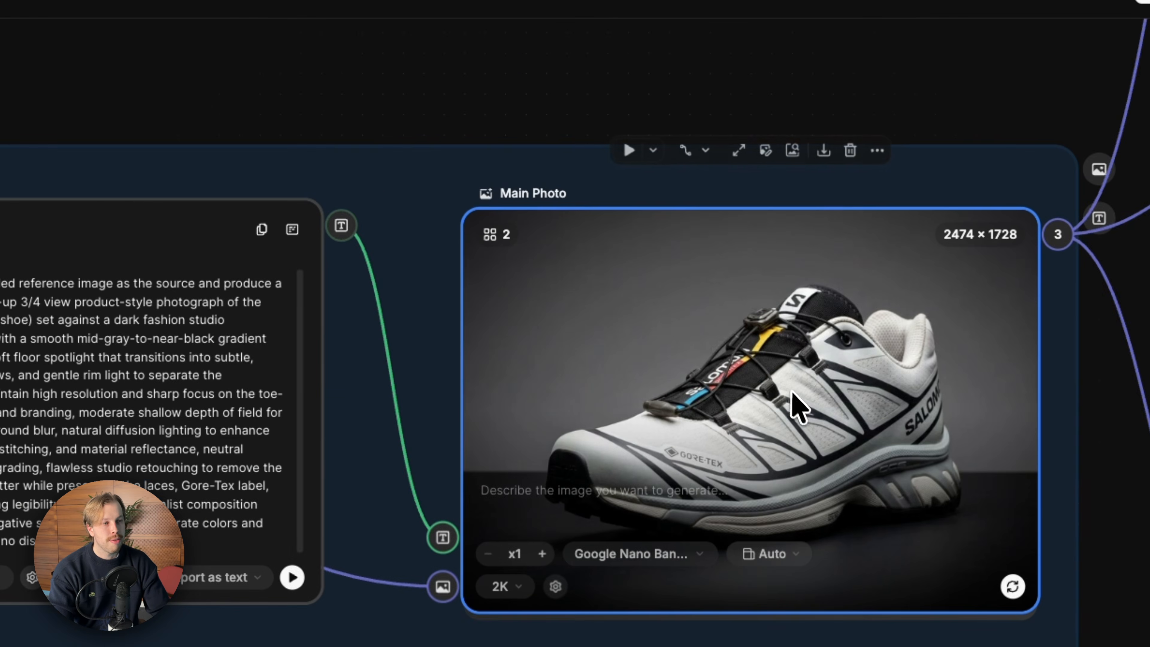
Switch Image Generator #2 in the Variations group to its second generated top-down image
{"action": "scroll", "coordinate": [720, 330], "scroll_direction": "down", "scroll_amount": 2}
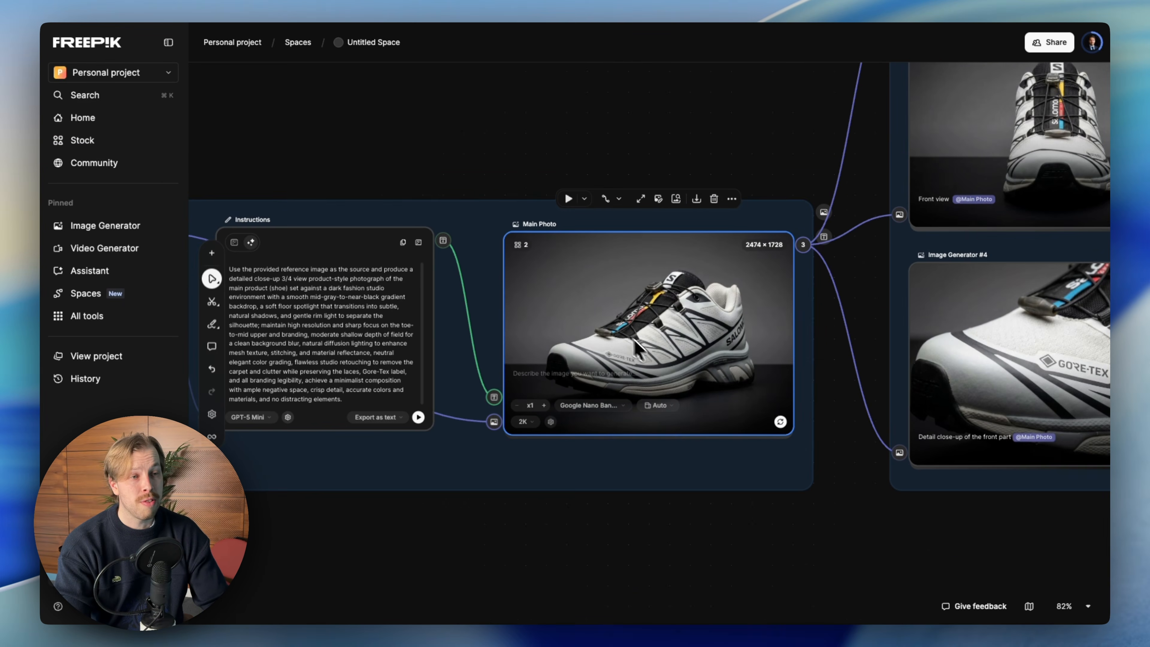
{"action": "scroll", "coordinate": [656, 281], "scroll_direction": "right", "scroll_amount": 10}
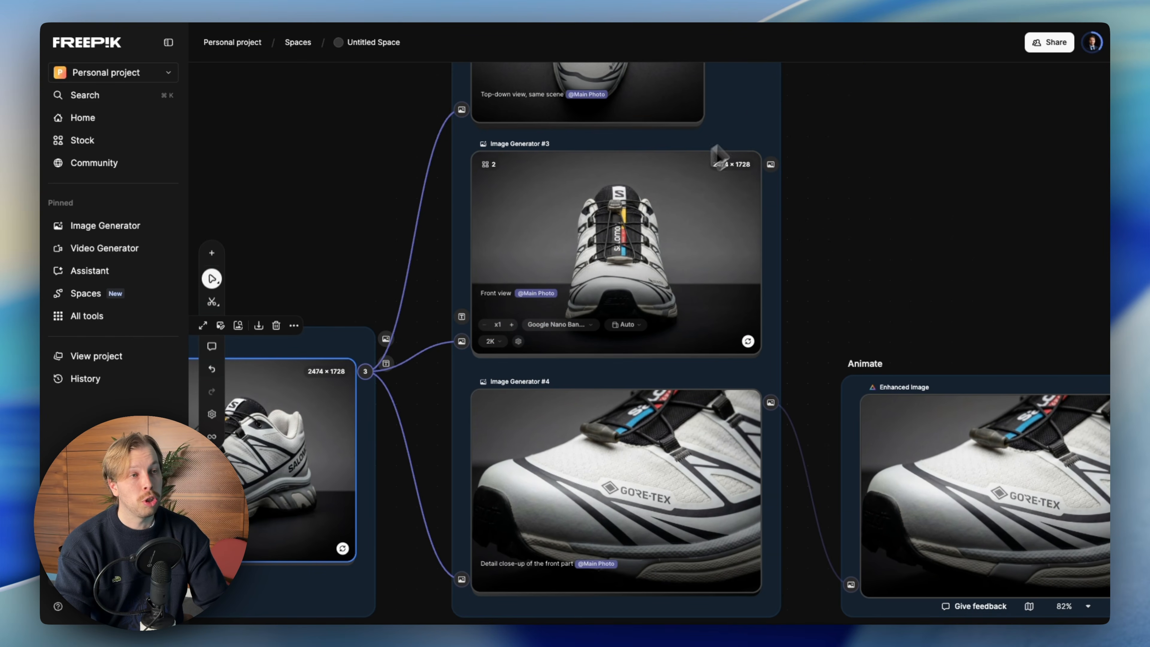
{"action": "scroll", "coordinate": [720, 157], "scroll_direction": "up", "scroll_amount": 6}
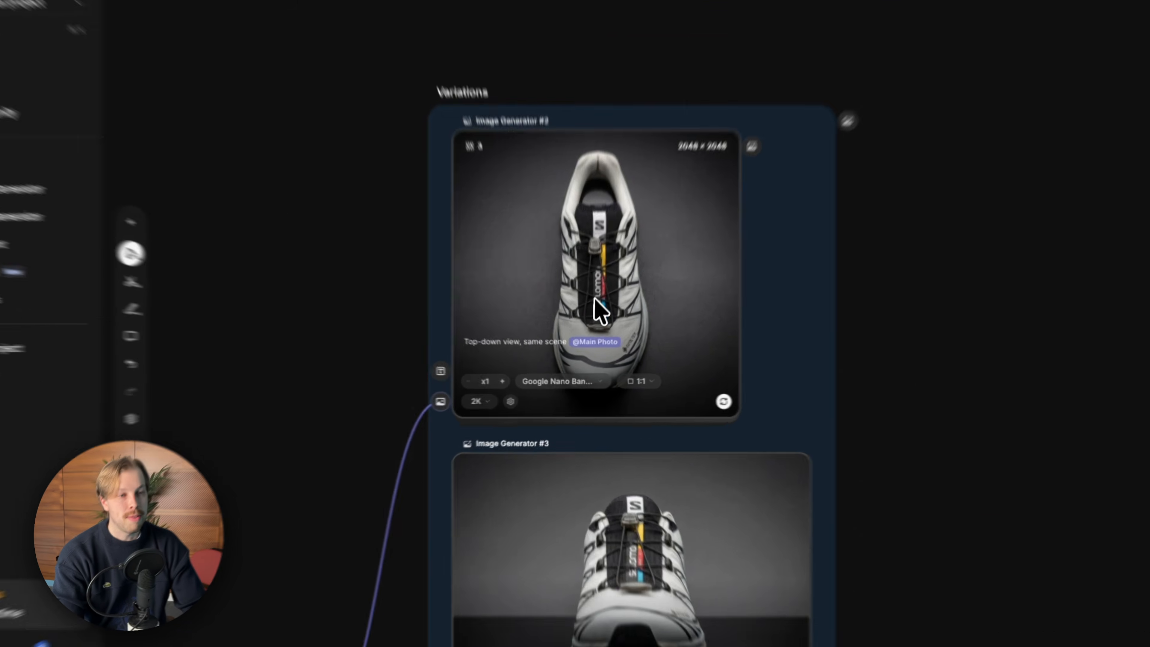
{"action": "left_click", "coordinate": [594, 298]}
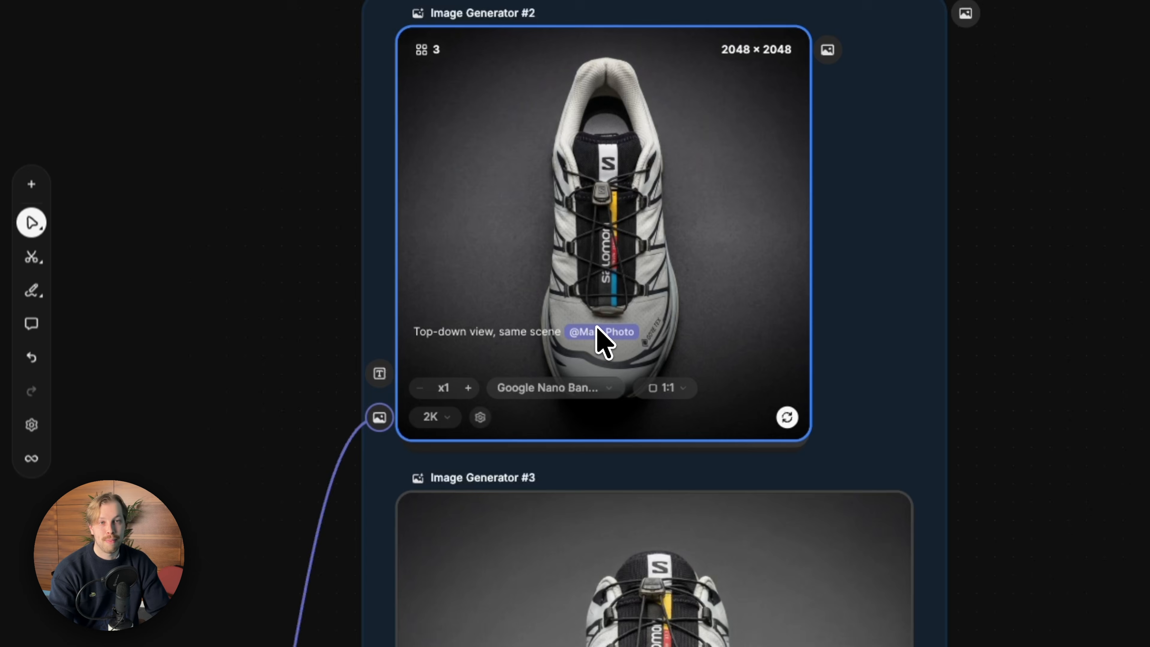
{"action": "scroll", "coordinate": [597, 328], "scroll_direction": "up", "scroll_amount": 3}
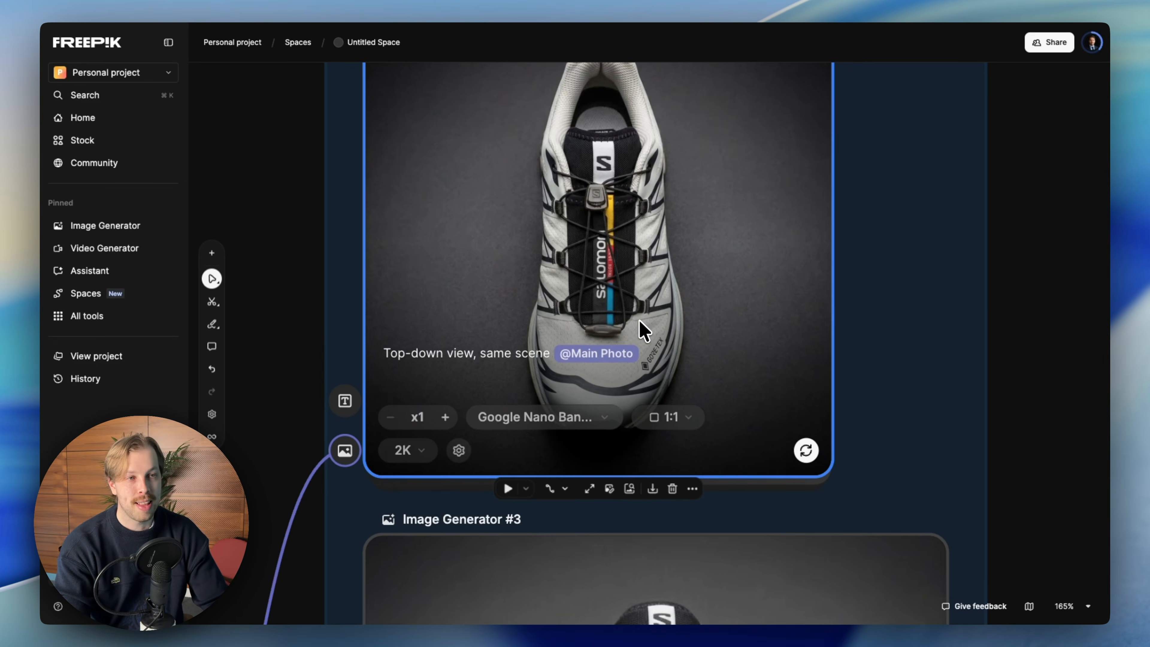
{"action": "scroll", "coordinate": [639, 320], "scroll_direction": "down", "scroll_amount": 3}
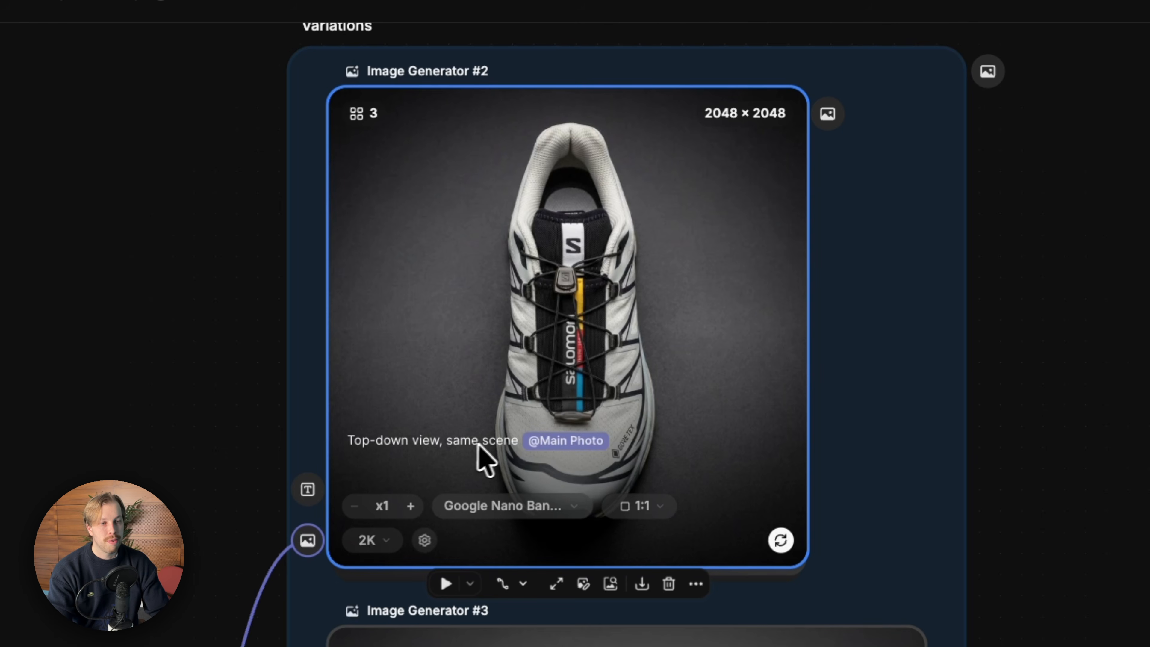
{"action": "left_click", "coordinate": [439, 114]}
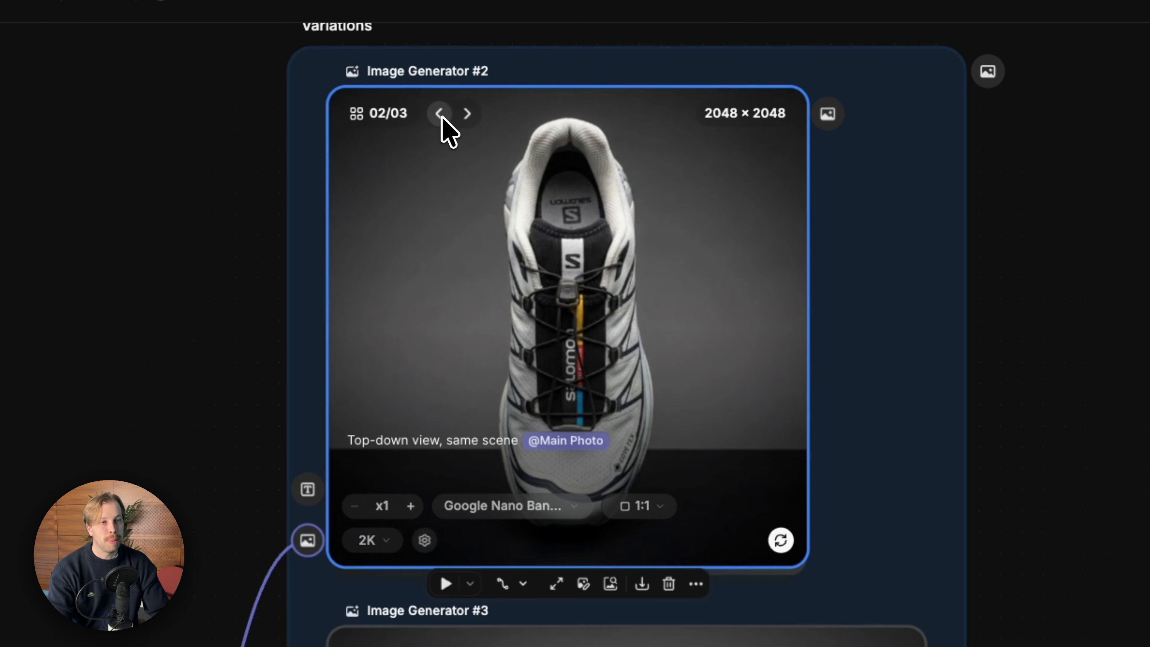
Compare the generated top-down images in Image Generator #2 and switch it to the third one
{"action": "left_click", "coordinate": [439, 114]}
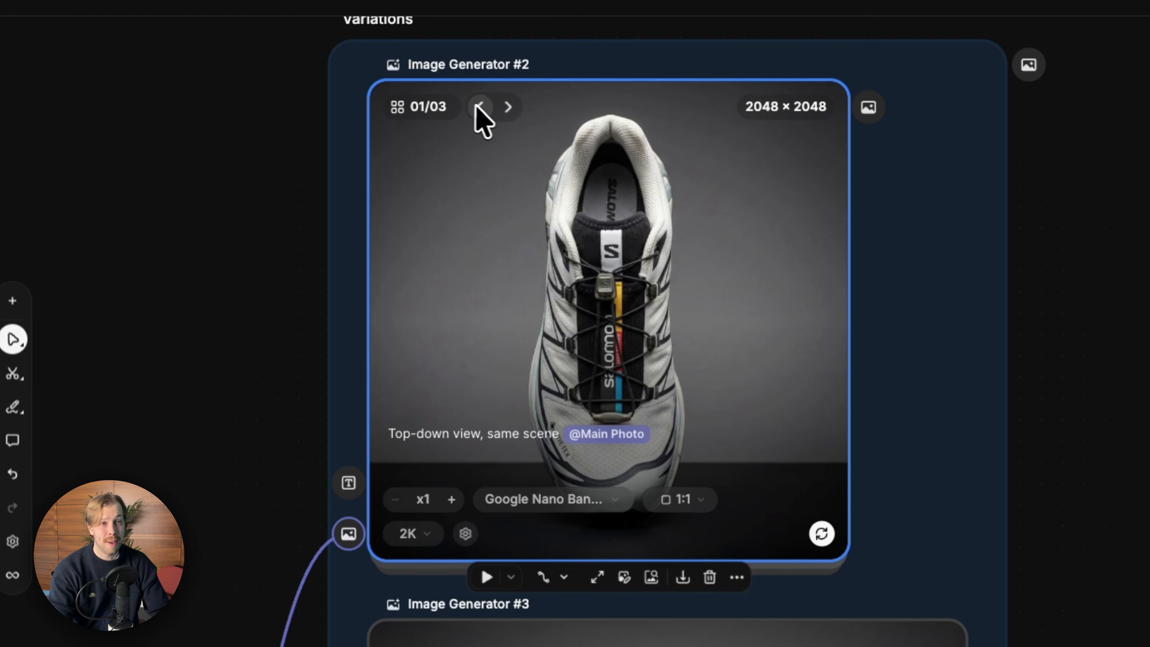
{"action": "left_click", "coordinate": [501, 107]}
{"action": "left_click", "coordinate": [504, 108]}
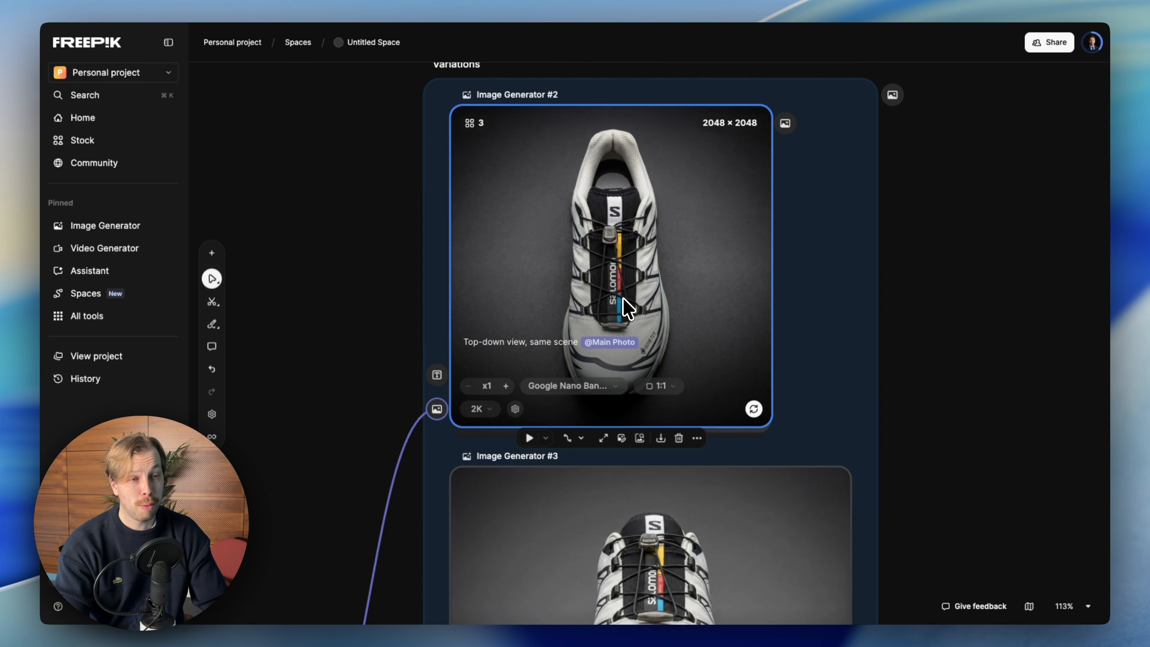
Examine the front view and front-part close-up prompts in Image Generator #3 and Image Generator #4
{"action": "scroll", "coordinate": [883, 397], "scroll_direction": "down", "scroll_amount": 5}
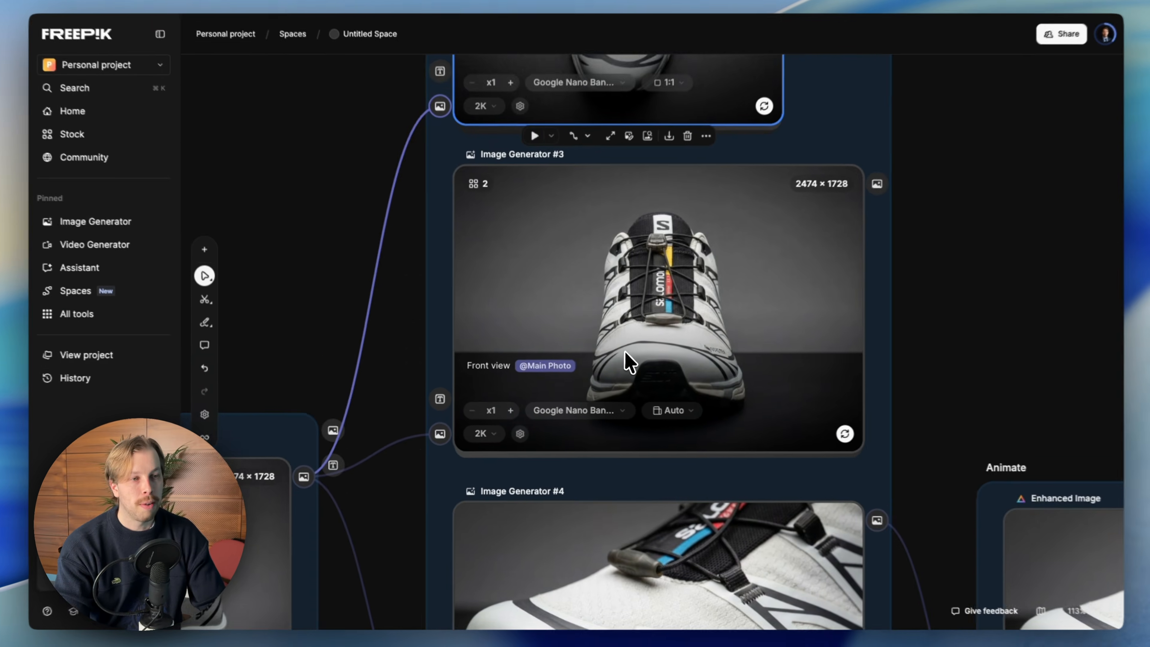
{"action": "scroll", "coordinate": [621, 348], "scroll_direction": "down", "scroll_amount": 5}
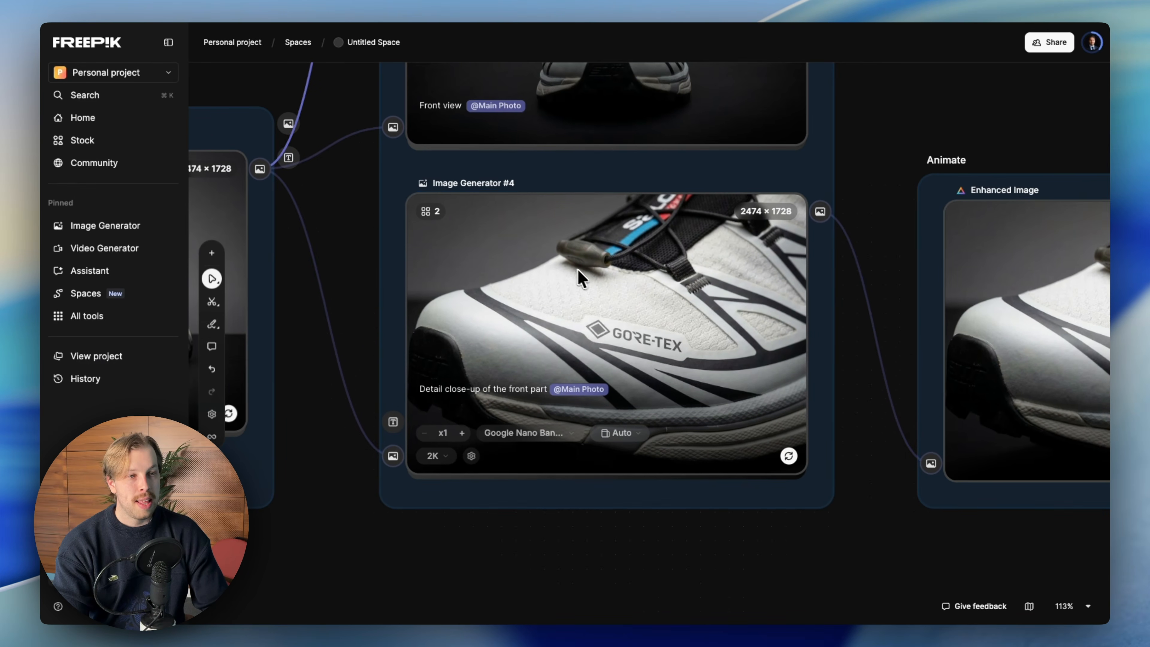
{"action": "left_click", "coordinate": [548, 272]}
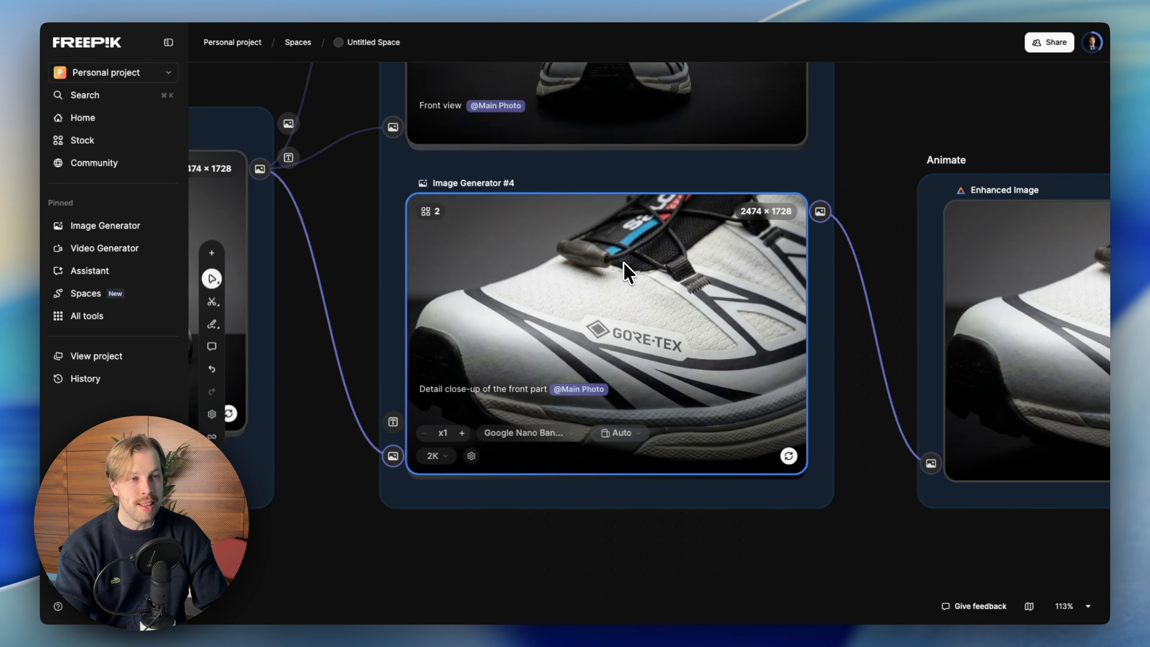
Compare Image Generator #4's resolution setting with the connected Enhanced Image node in the Animate group
{"action": "scroll", "coordinate": [629, 272], "scroll_direction": "right", "scroll_amount": 10}
{"action": "scroll", "coordinate": [629, 272], "scroll_direction": "right", "scroll_amount": 8}
{"action": "scroll", "coordinate": [629, 272], "scroll_direction": "left", "scroll_amount": 8}
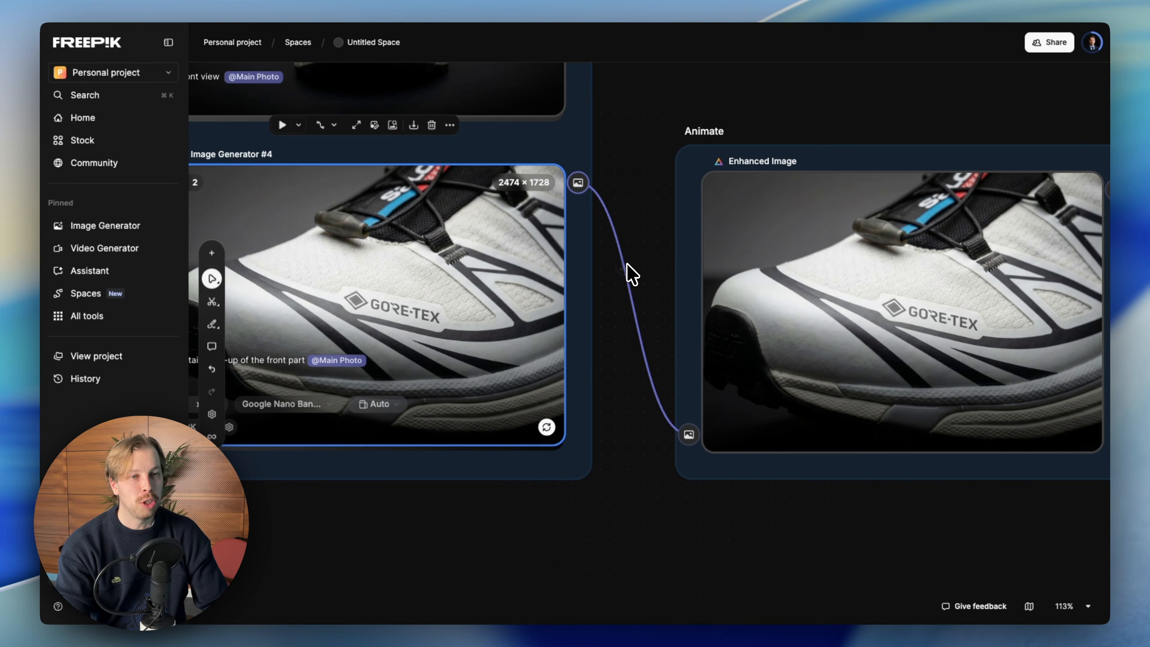
{"action": "scroll", "coordinate": [631, 272], "scroll_direction": "left", "scroll_amount": 5}
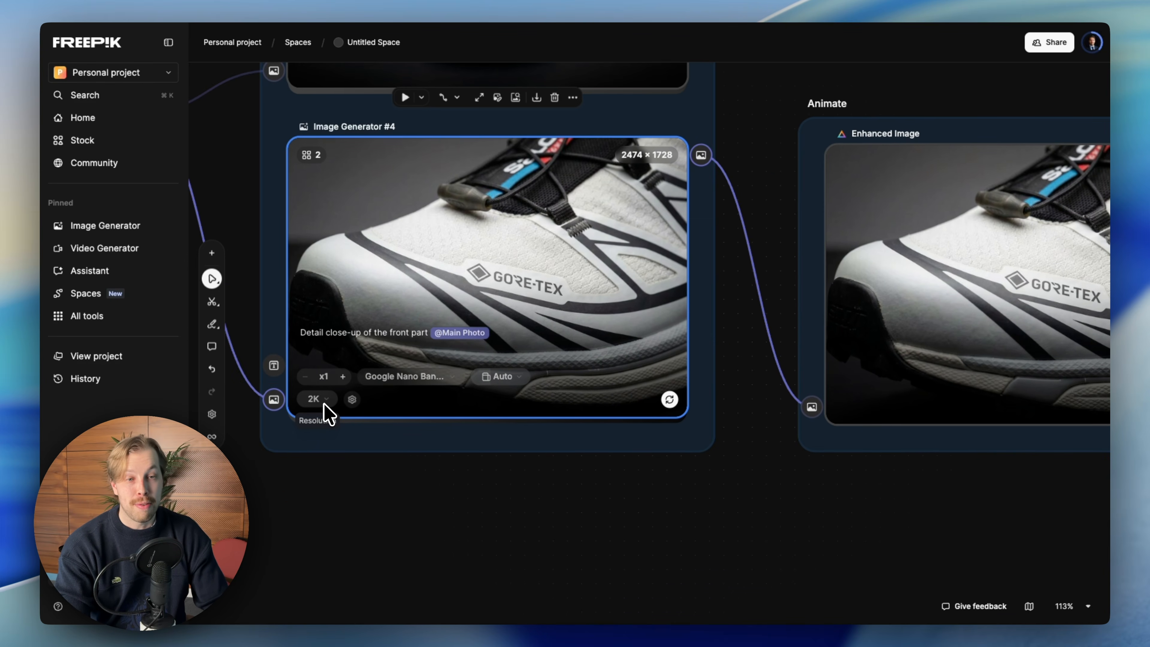
{"action": "scroll", "coordinate": [418, 255], "scroll_direction": "down", "scroll_amount": 1}
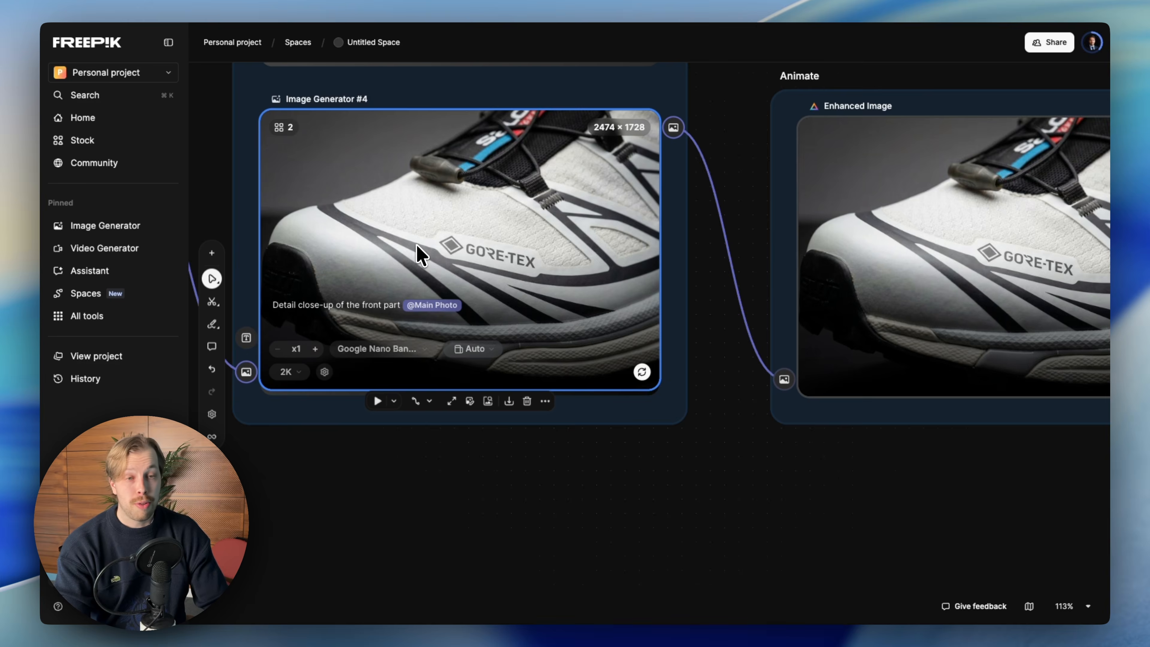
{"action": "left_click", "coordinate": [292, 370]}
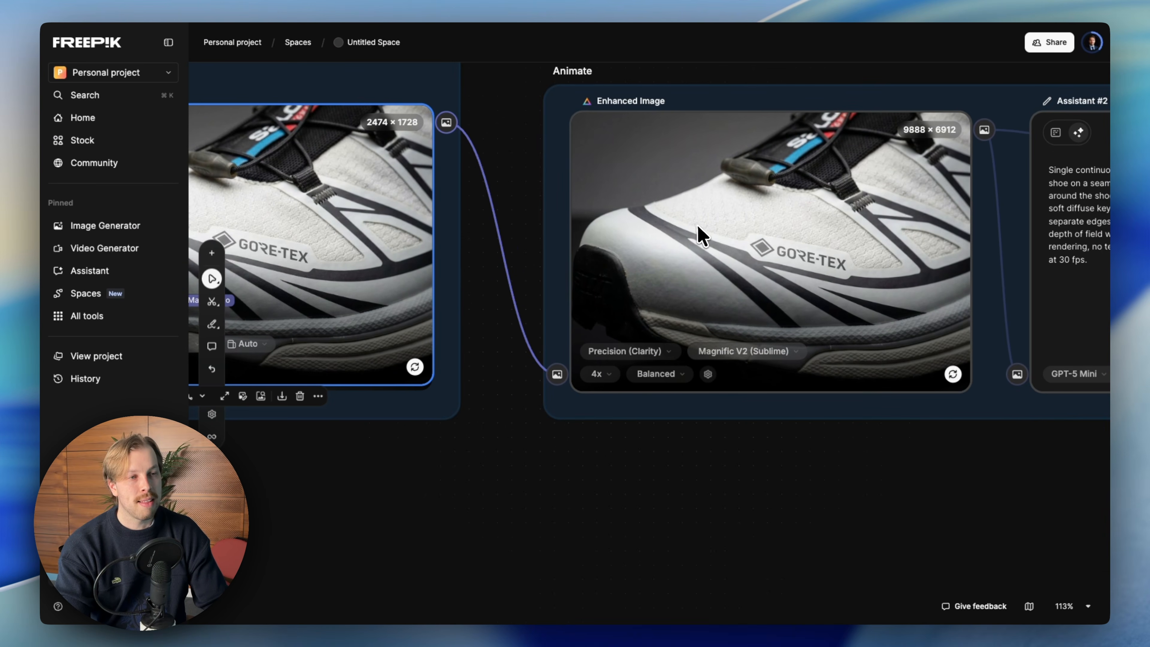
{"action": "scroll", "coordinate": [693, 229], "scroll_direction": "left", "scroll_amount": 5}
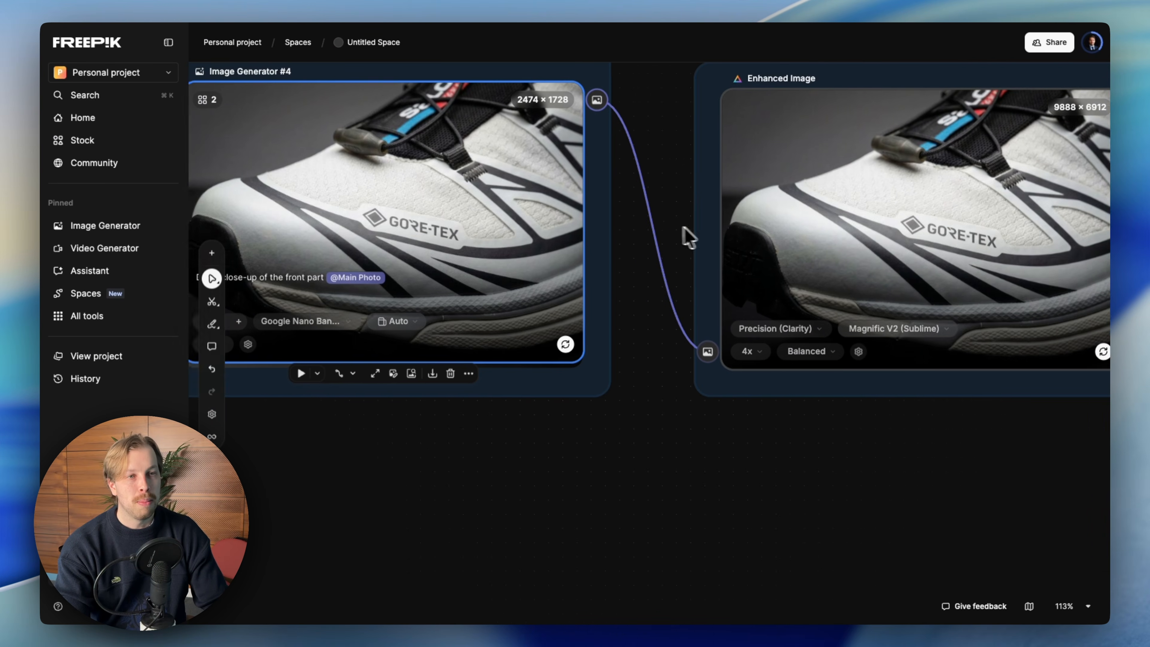
{"action": "scroll", "coordinate": [452, 257], "scroll_direction": "up", "scroll_amount": 5}
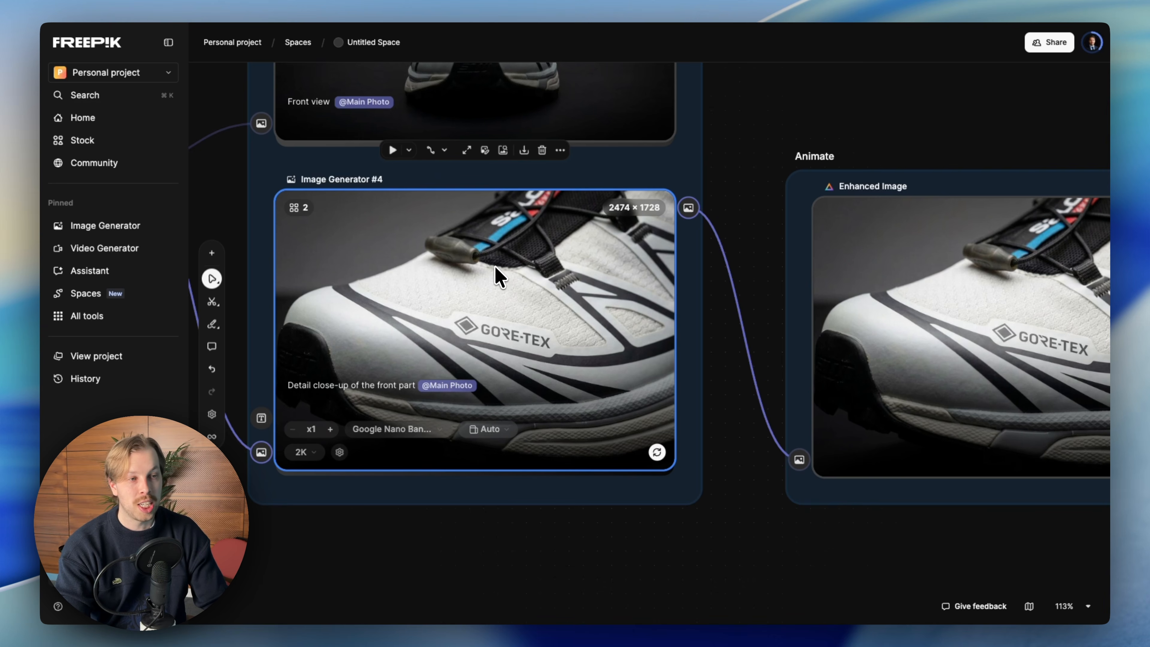
Select the Enhanced Image node in the Animate group and search the available nodes for "image upscale"
{"action": "scroll", "coordinate": [560, 293], "scroll_direction": "right", "scroll_amount": 3}
{"action": "scroll", "coordinate": [518, 295], "scroll_direction": "right", "scroll_amount": 3}
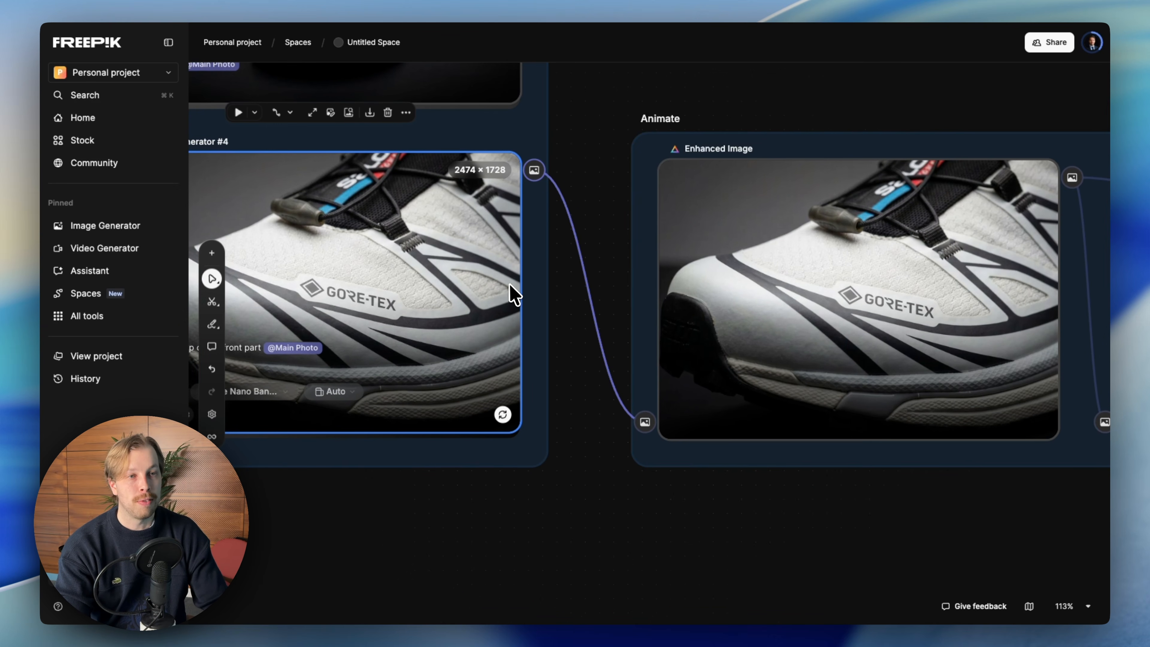
{"action": "scroll", "coordinate": [542, 334], "scroll_direction": "right", "scroll_amount": 8}
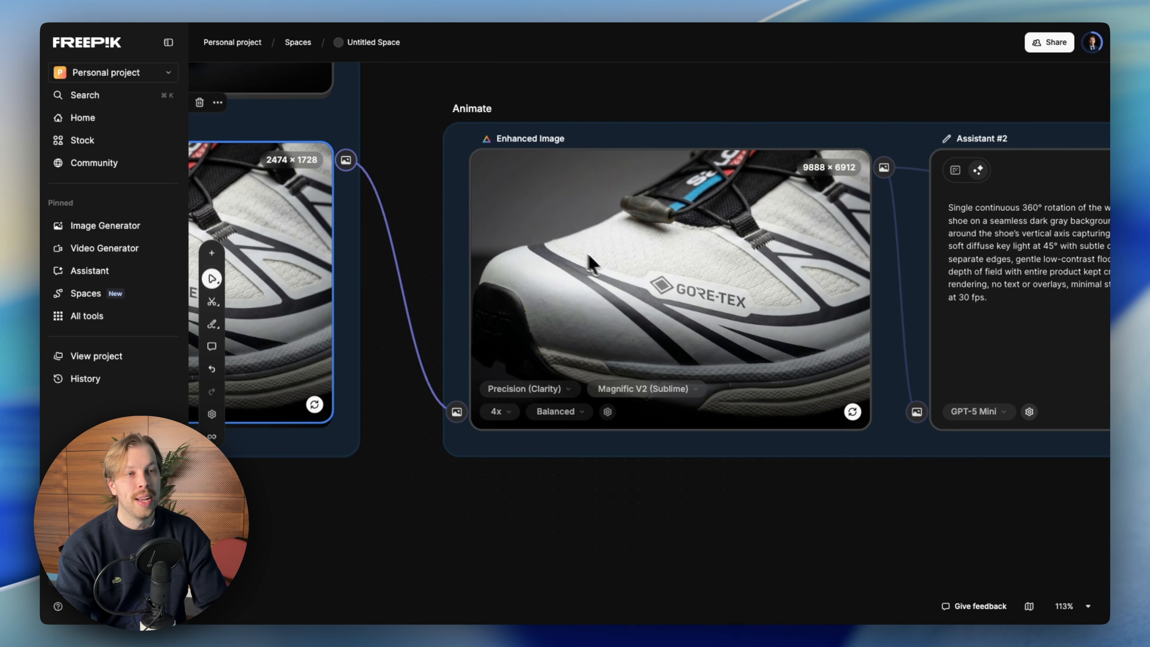
{"action": "left_click", "coordinate": [649, 263]}
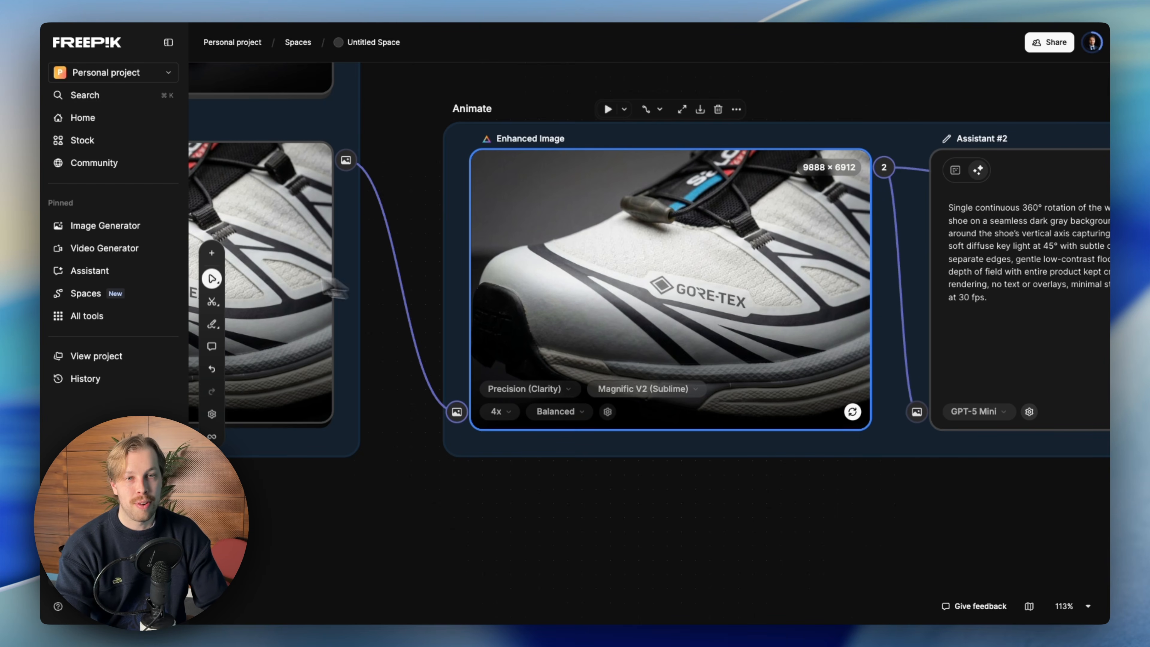
{"action": "left_click", "coordinate": [212, 254]}
{"action": "type", "text": "image upscale"}
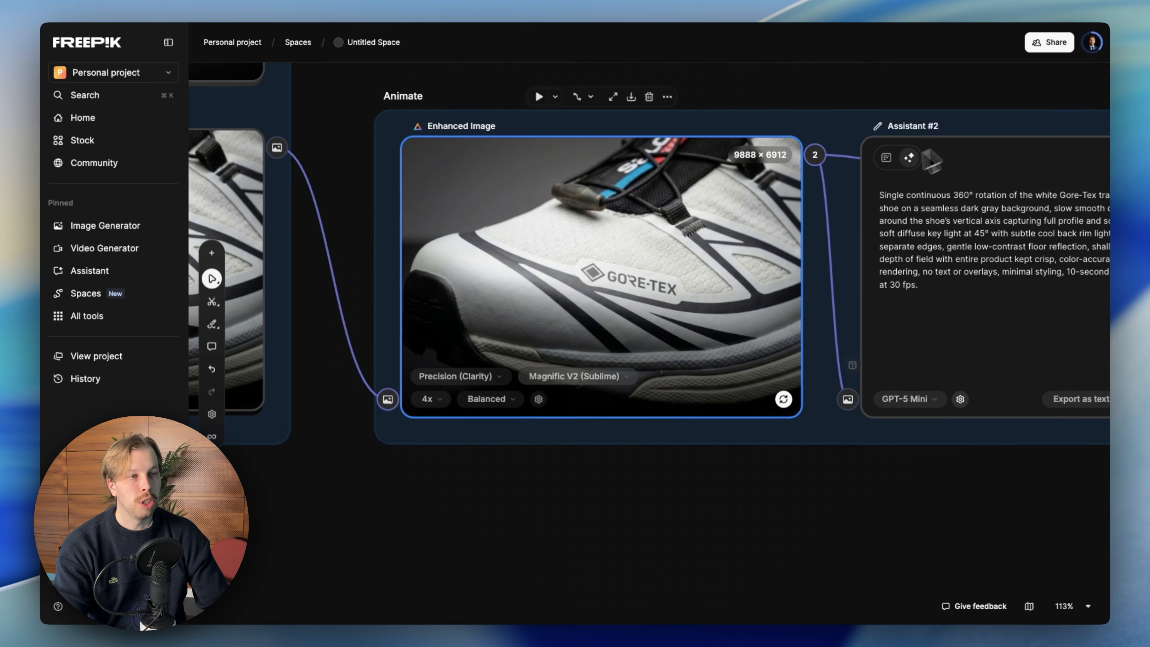
Examine Assistant #2's instructions for a 360-degree product video and switch back to its generated prompt
{"action": "scroll", "coordinate": [804, 208], "scroll_direction": "right", "scroll_amount": 10}
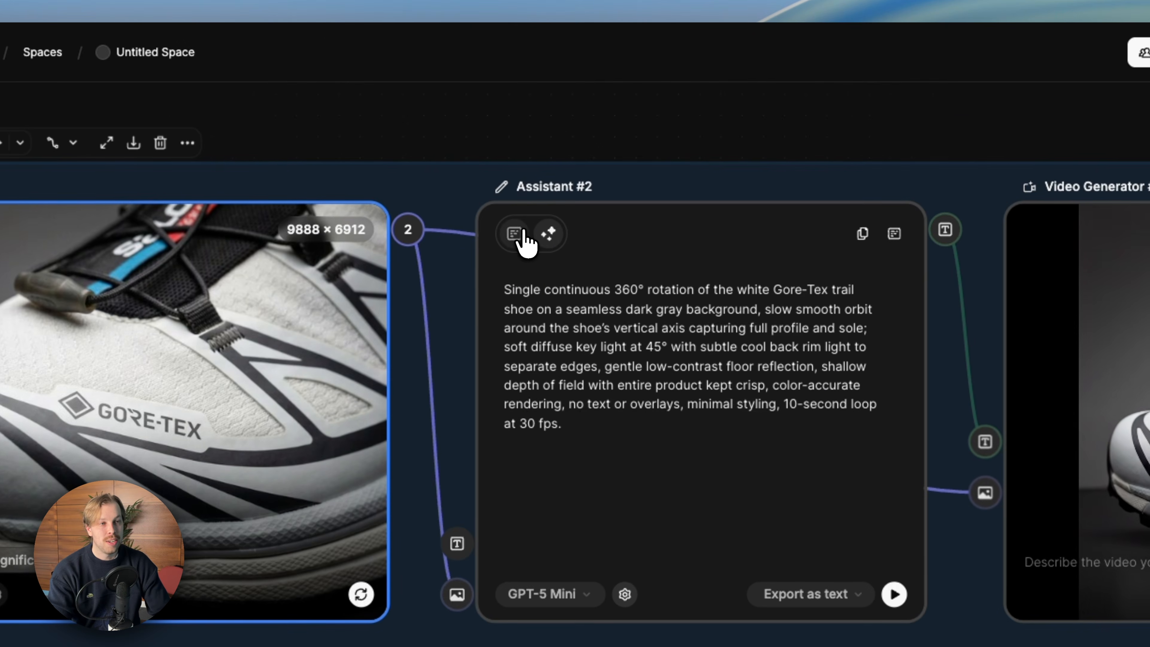
{"action": "left_click", "coordinate": [598, 174]}
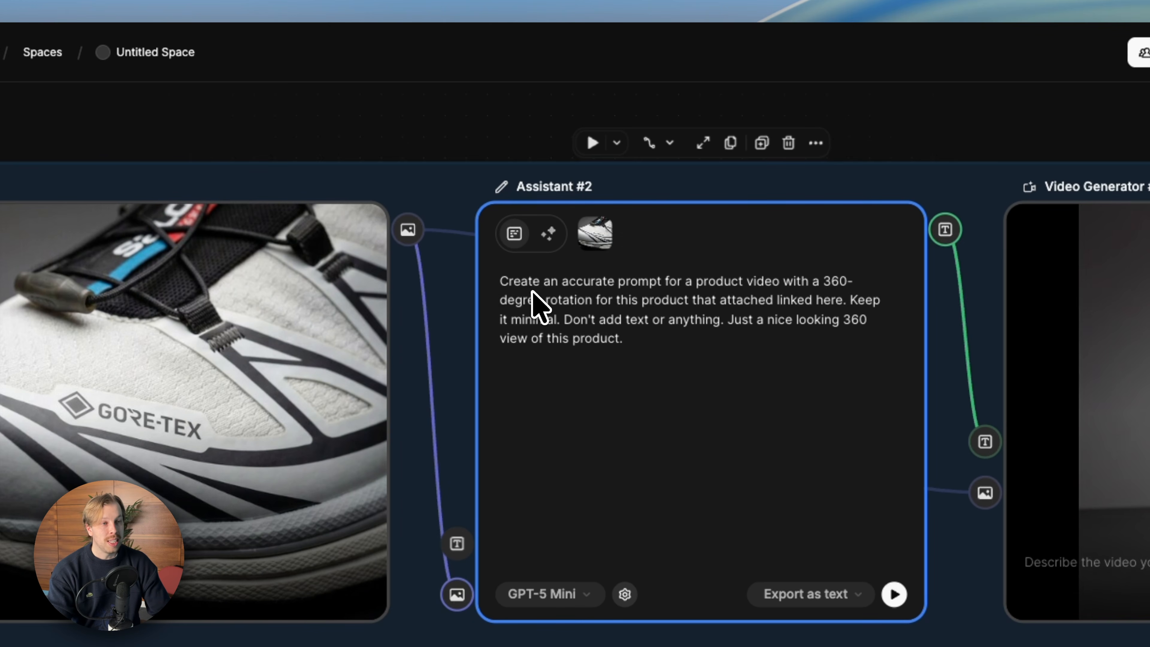
{"action": "key", "text": "ctrl+a"}
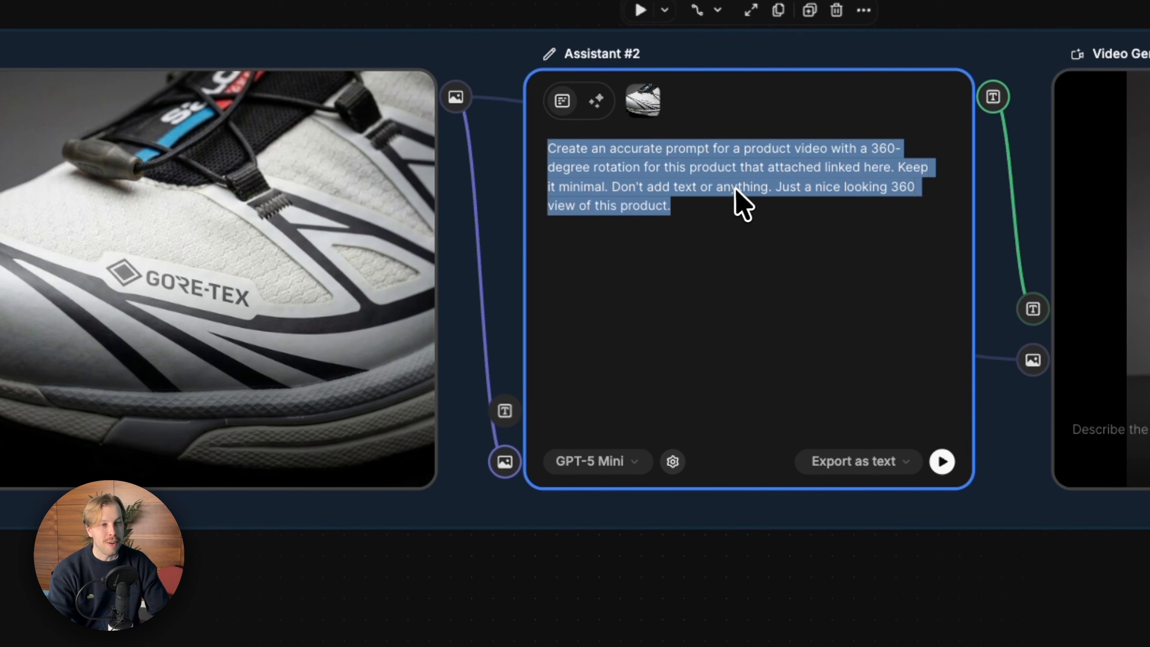
{"action": "left_click", "coordinate": [828, 202]}
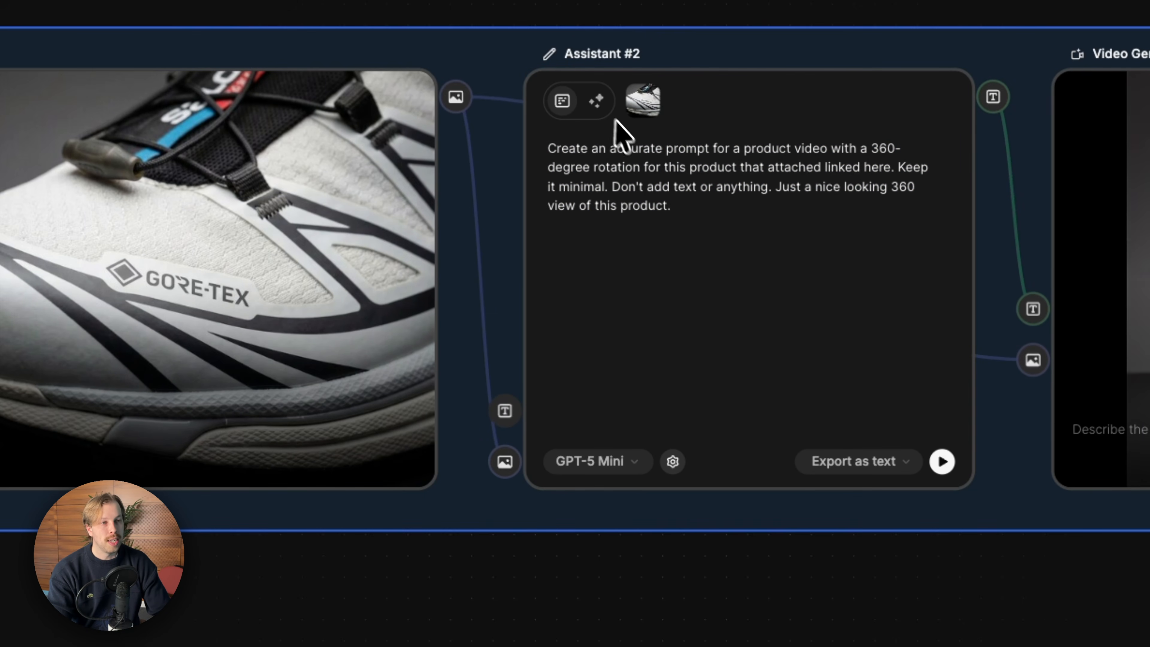
{"action": "left_click", "coordinate": [597, 101]}
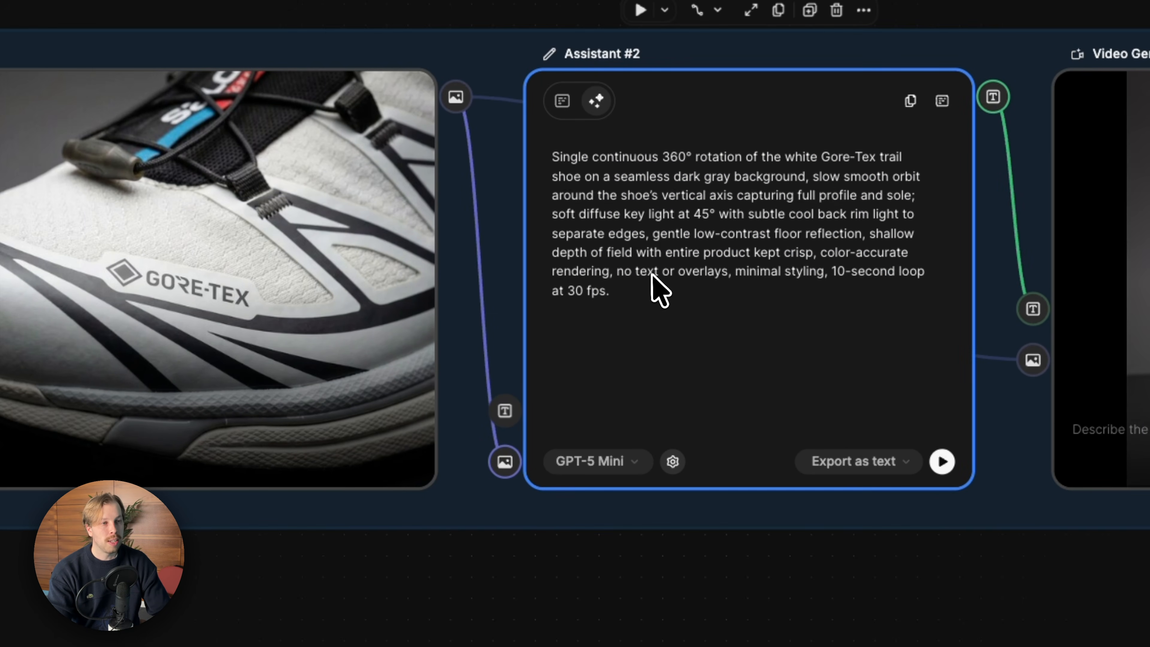
{"action": "left_click", "coordinate": [853, 544]}
Try to connect Assistant #2's text output to the text input of Video Generator #1
{"action": "scroll", "coordinate": [851, 544], "scroll_direction": "right", "scroll_amount": 5}
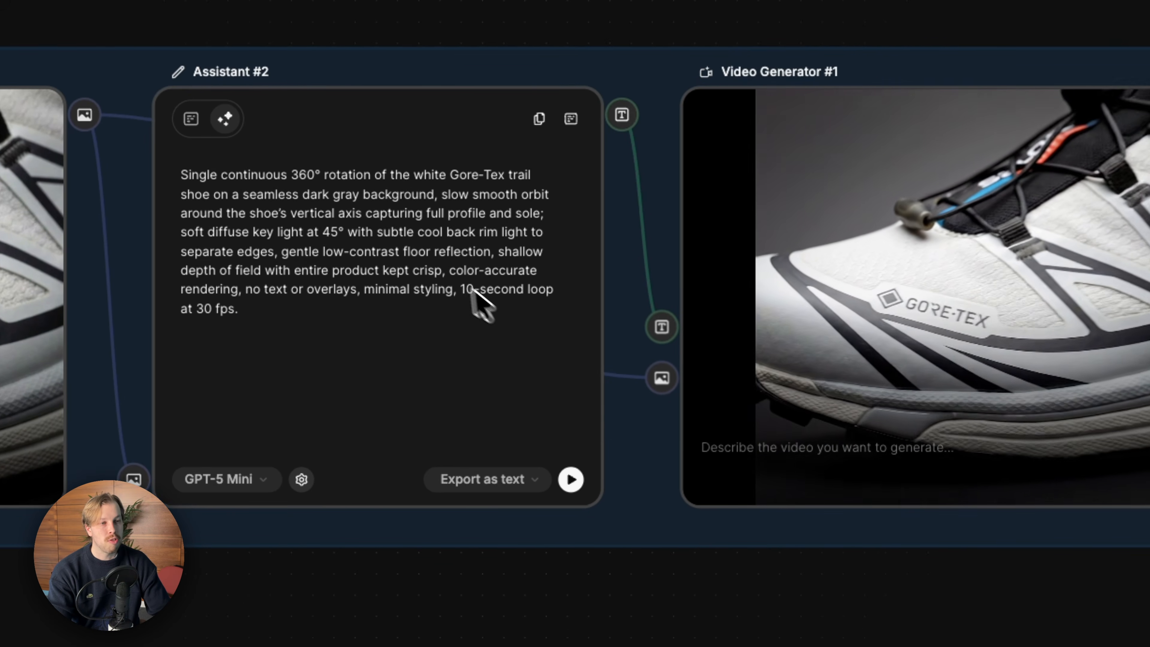
{"action": "left_click", "coordinate": [449, 283]}
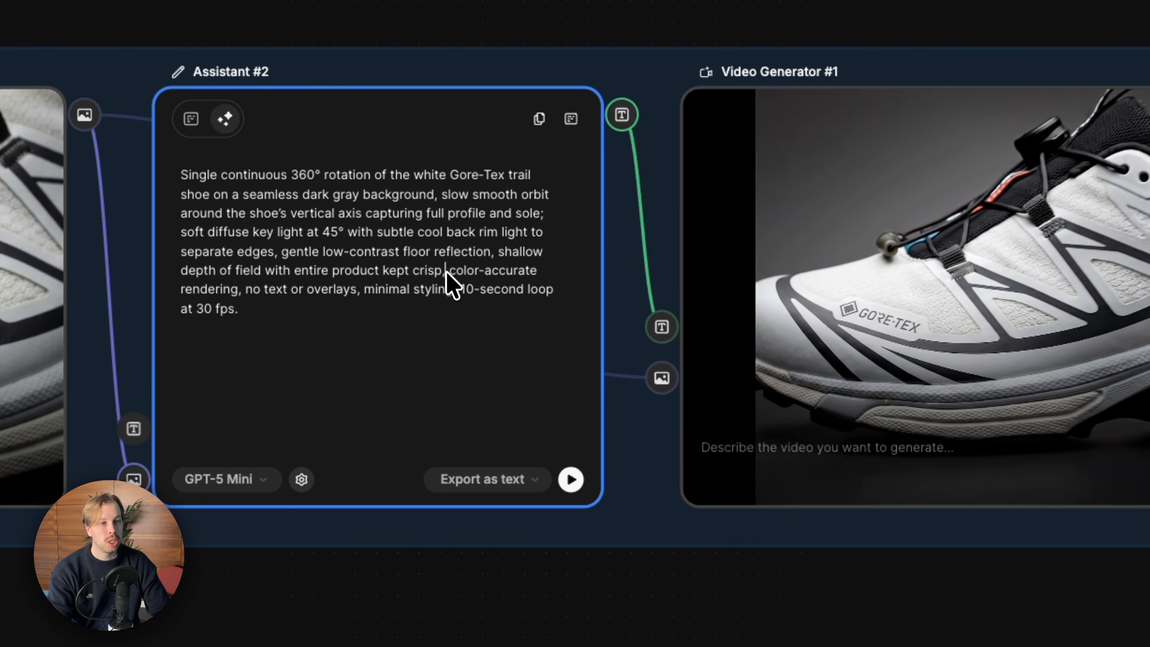
{"action": "triple_click", "coordinate": [451, 255]}
{"action": "left_click", "coordinate": [483, 262]}
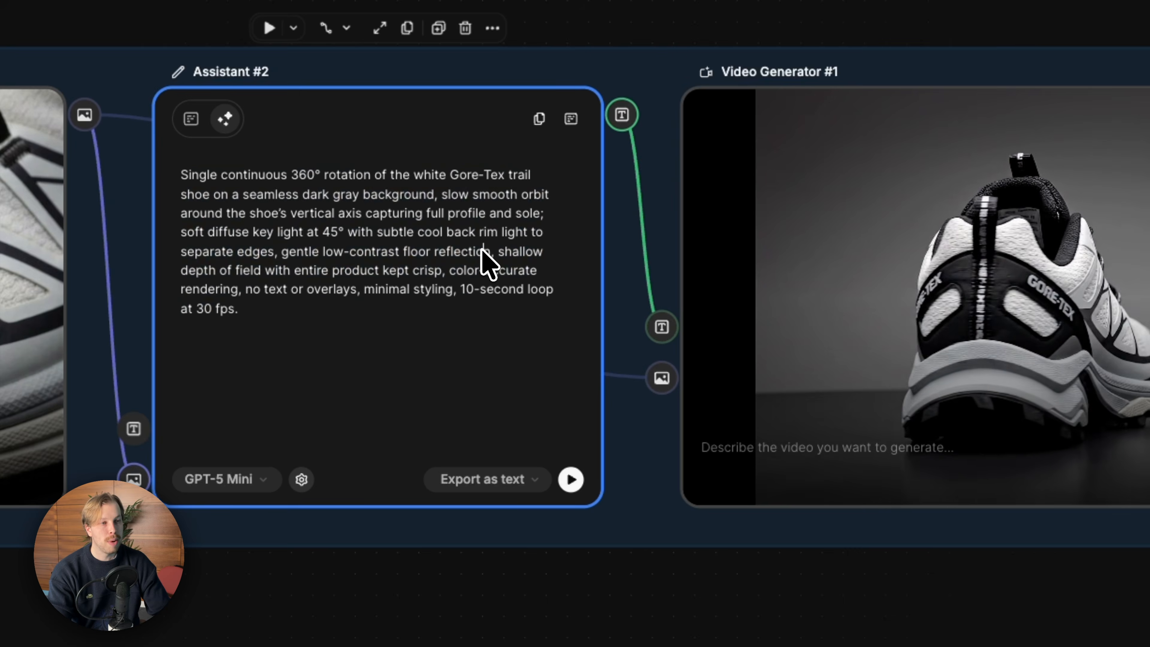
{"action": "left_click", "coordinate": [772, 118]}
{"action": "left_click_drag", "start_coordinate": [710, 197], "coordinate": [750, 410]}
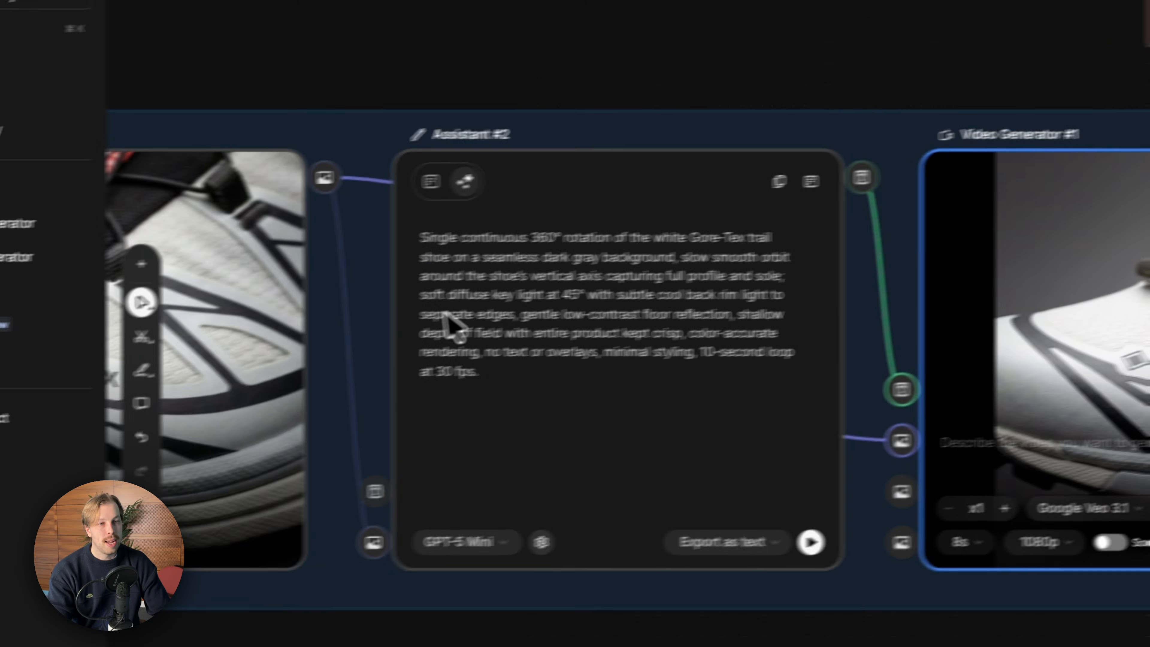
Trace the Enhanced Image connection to the start image input of Video Generator #1 and view the shoe video
{"action": "scroll", "coordinate": [270, 344], "scroll_direction": "left", "scroll_amount": 5}
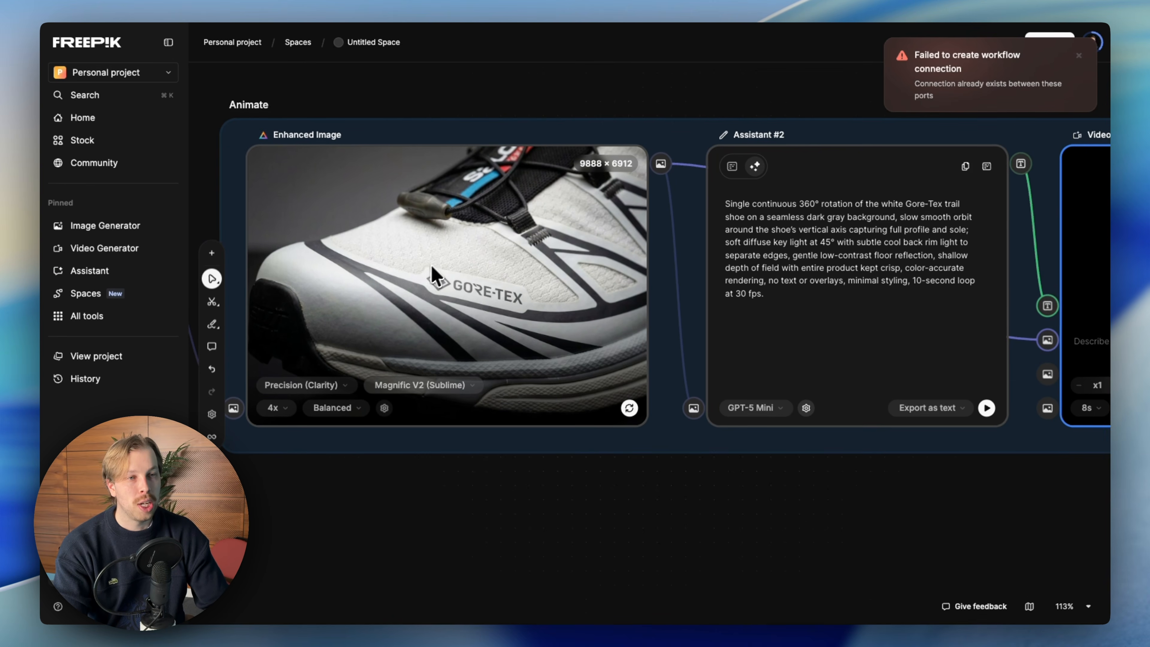
{"action": "scroll", "coordinate": [511, 301], "scroll_direction": "right", "scroll_amount": 4}
{"action": "scroll", "coordinate": [428, 283], "scroll_direction": "right", "scroll_amount": 4}
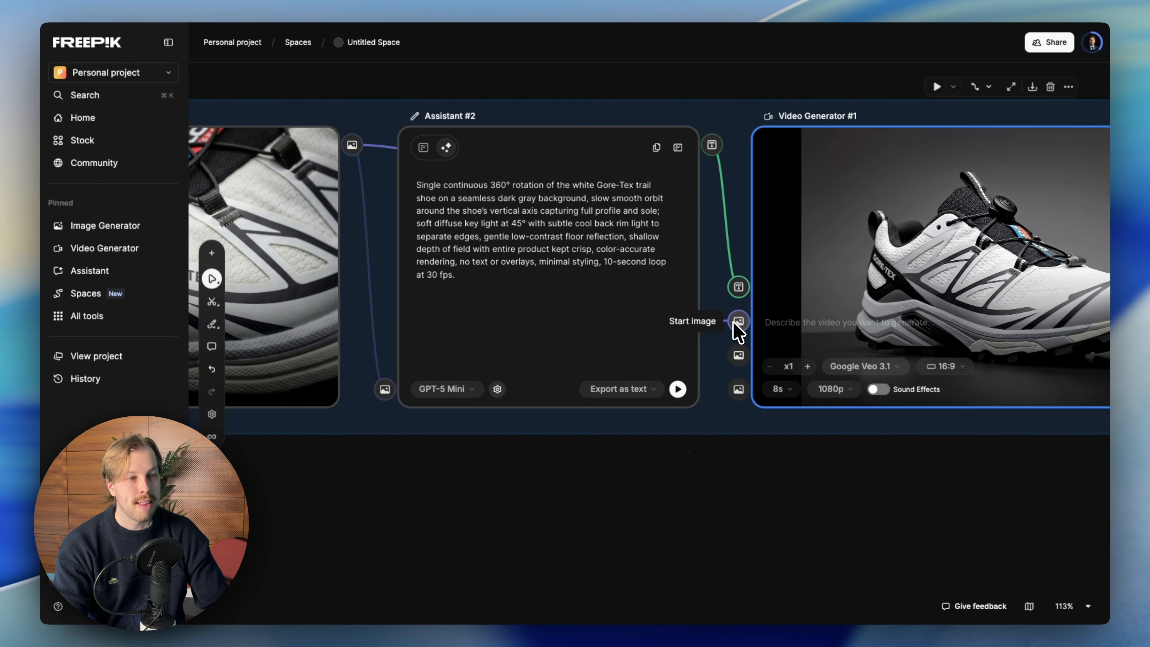
{"action": "scroll", "coordinate": [736, 329], "scroll_direction": "left", "scroll_amount": 5}
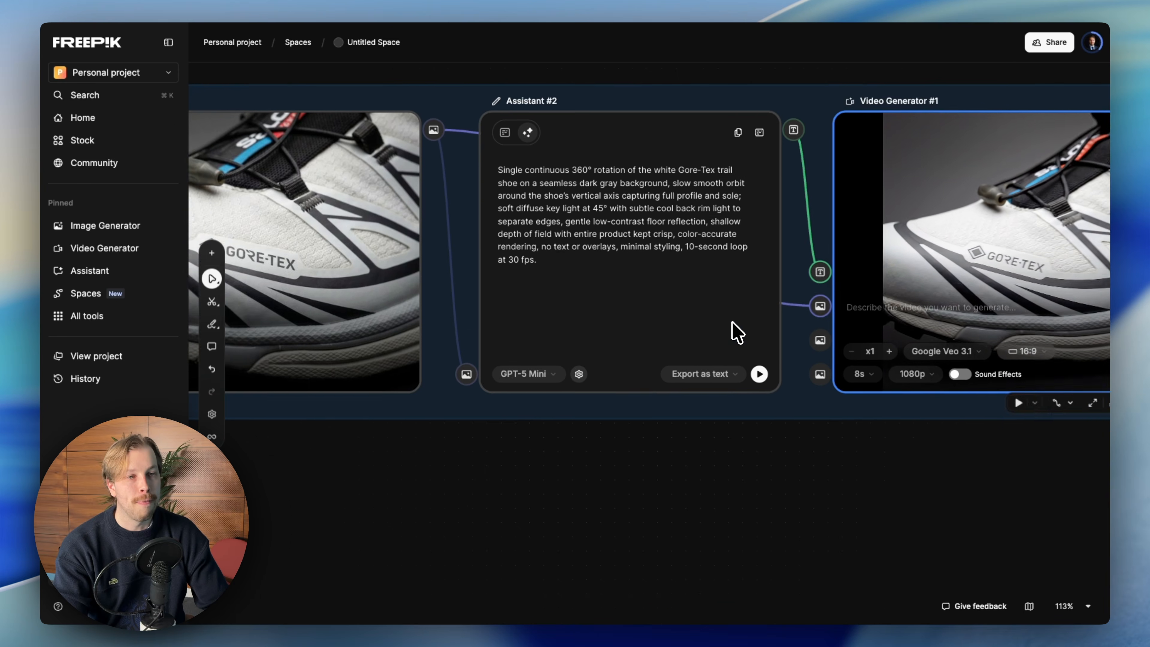
{"action": "scroll", "coordinate": [729, 330], "scroll_direction": "left", "scroll_amount": 1}
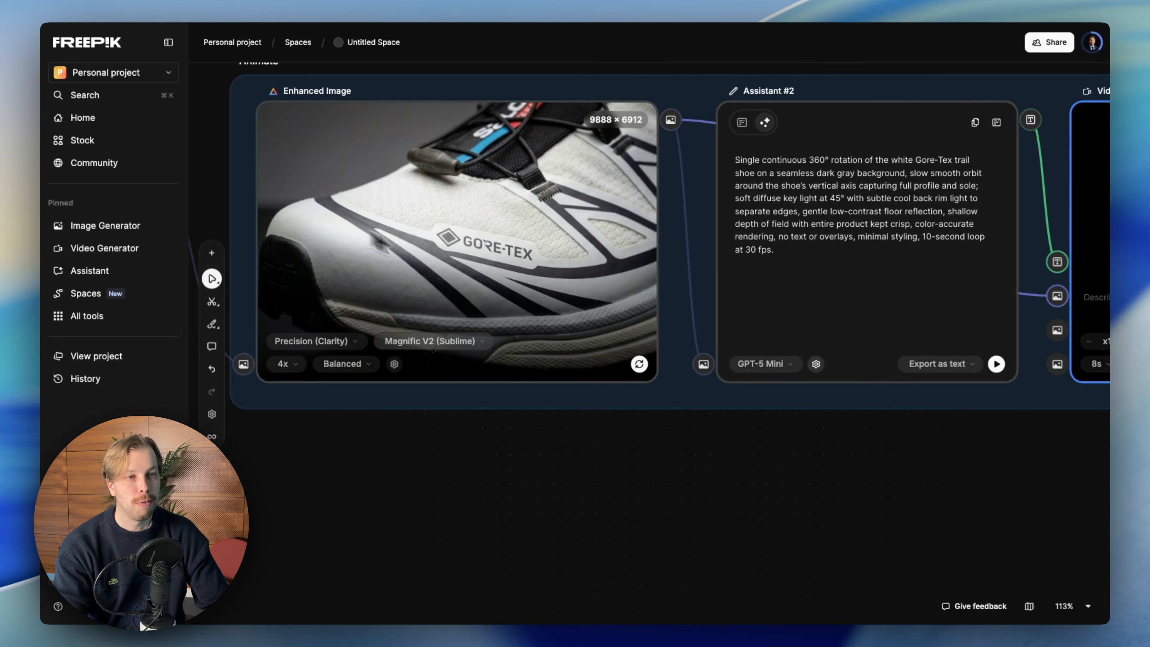
{"action": "scroll", "coordinate": [431, 234], "scroll_direction": "right", "scroll_amount": 10}
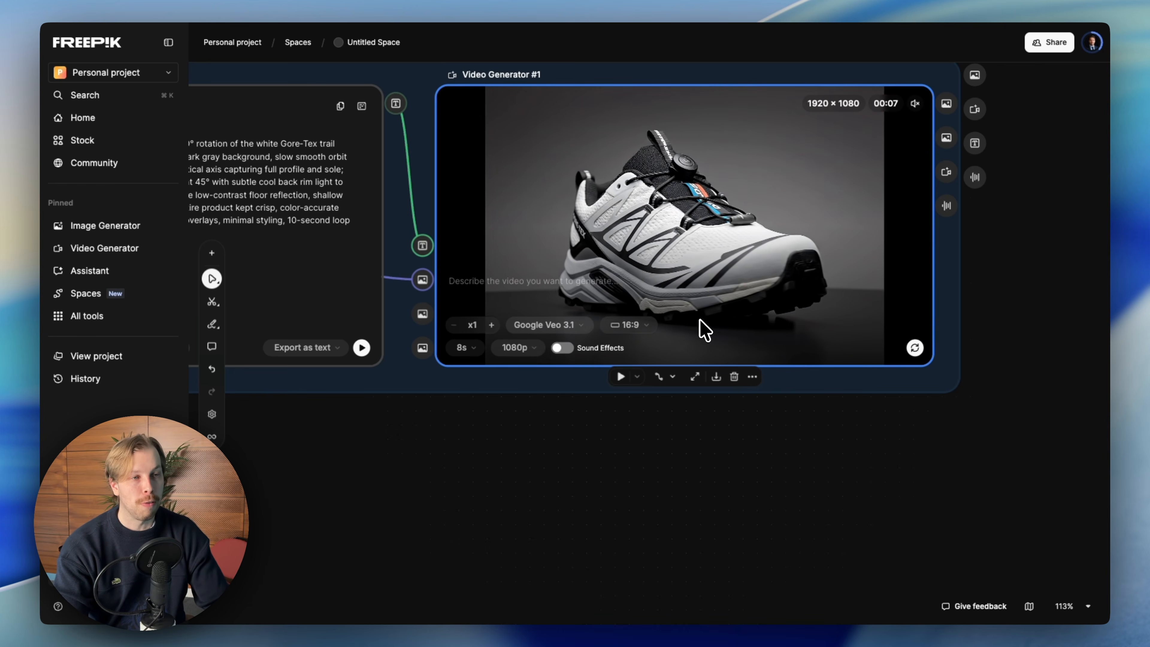
Survey how the Main Photo, Variations and Animate parts of the workflow are linked together
{"action": "scroll", "coordinate": [700, 318], "scroll_direction": "down", "scroll_amount": 5}
{"action": "scroll", "coordinate": [686, 423], "scroll_direction": "left", "scroll_amount": 10}
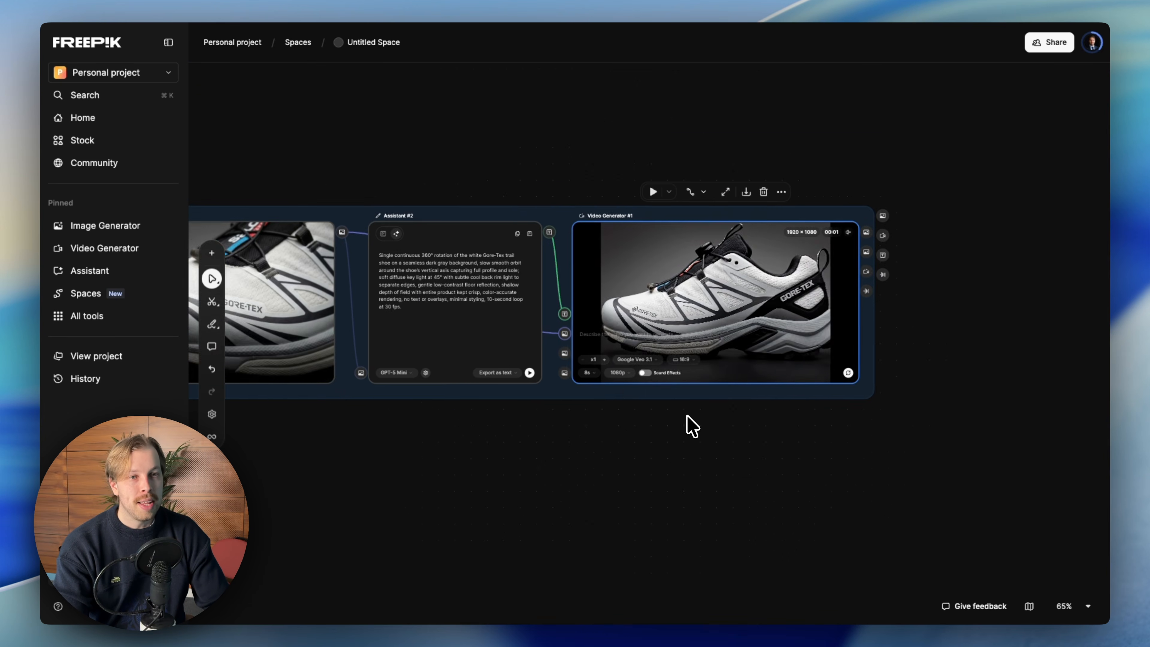
{"action": "scroll", "coordinate": [688, 424], "scroll_direction": "left", "scroll_amount": 5}
{"action": "scroll", "coordinate": [688, 424], "scroll_direction": "down", "scroll_amount": 4}
{"action": "scroll", "coordinate": [689, 424], "scroll_direction": "up", "scroll_amount": 6}
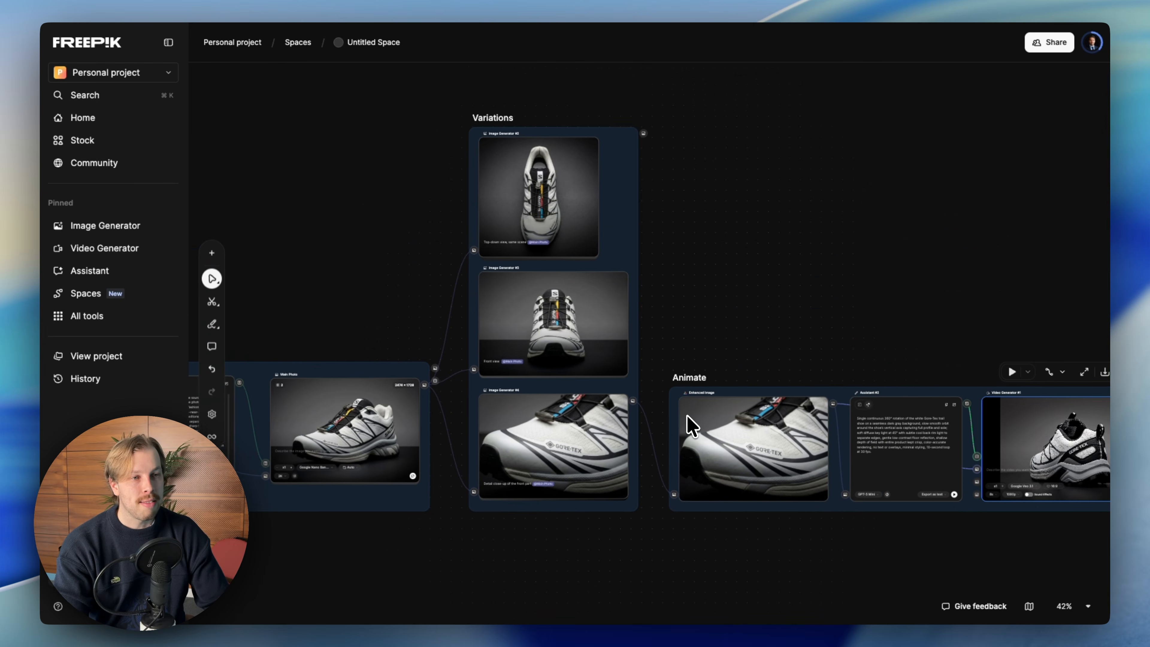
Highlight the Variations group, clear the selection, and examine the Main Photo node's Run Unlimited option
{"action": "left_click_drag", "start_coordinate": [570, 535], "coordinate": [534, 356]}
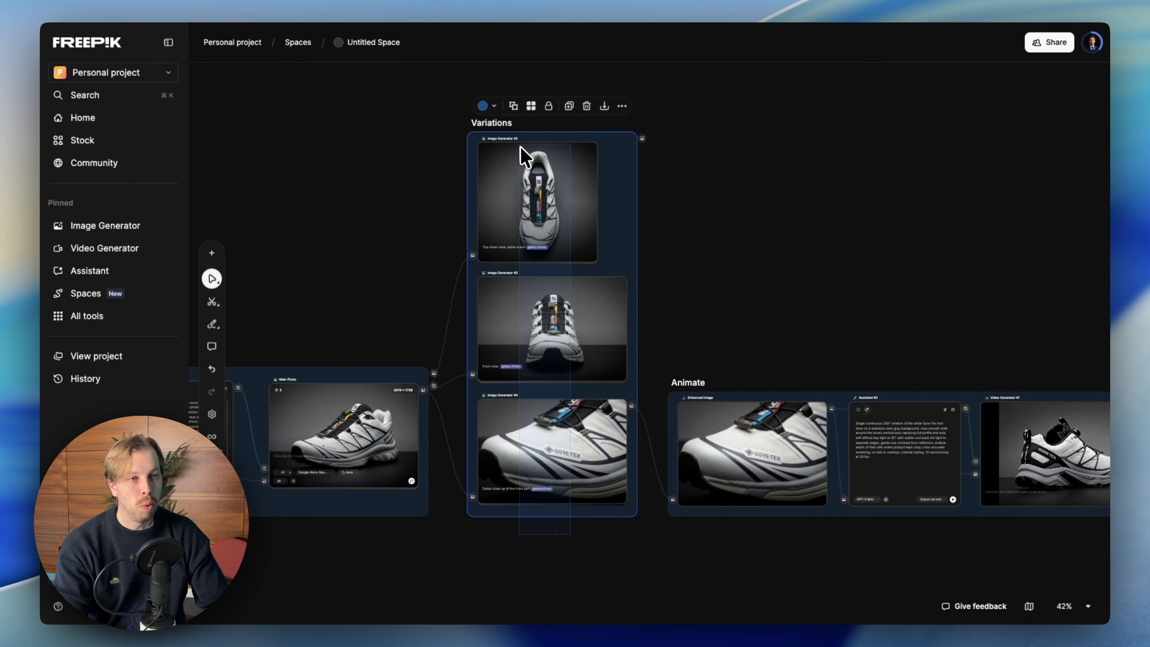
{"action": "left_click", "coordinate": [834, 278]}
{"action": "left_click", "coordinate": [1056, 469]}
{"action": "scroll", "coordinate": [863, 327], "scroll_direction": "down", "scroll_amount": 4}
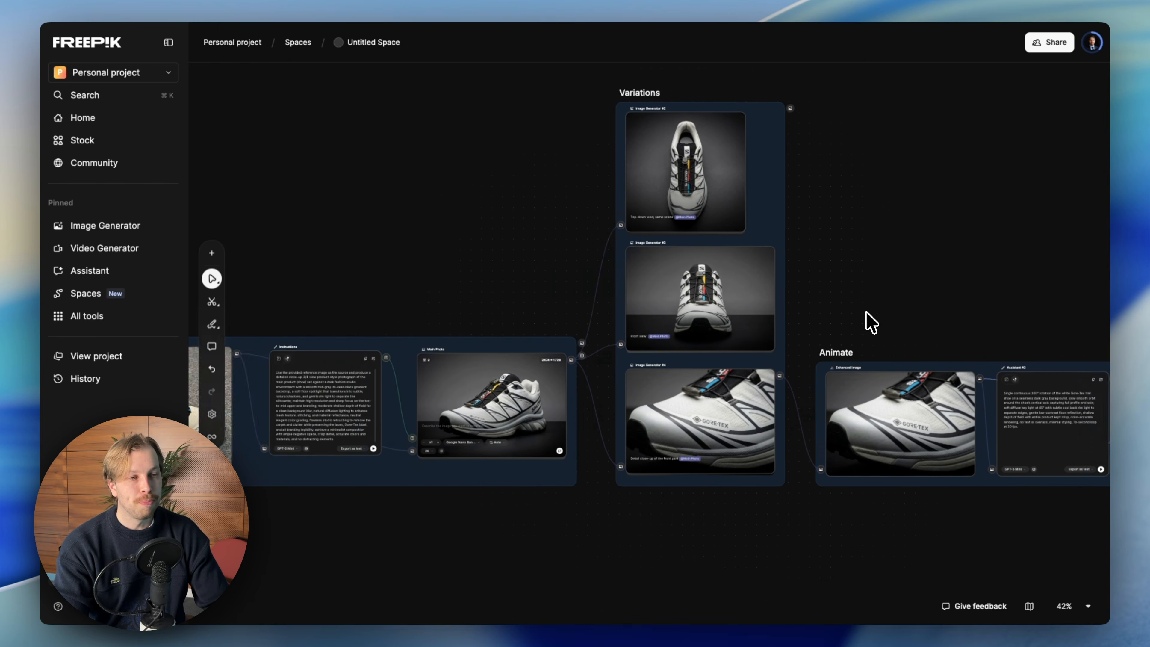
{"action": "scroll", "coordinate": [866, 333], "scroll_direction": "right", "scroll_amount": 5}
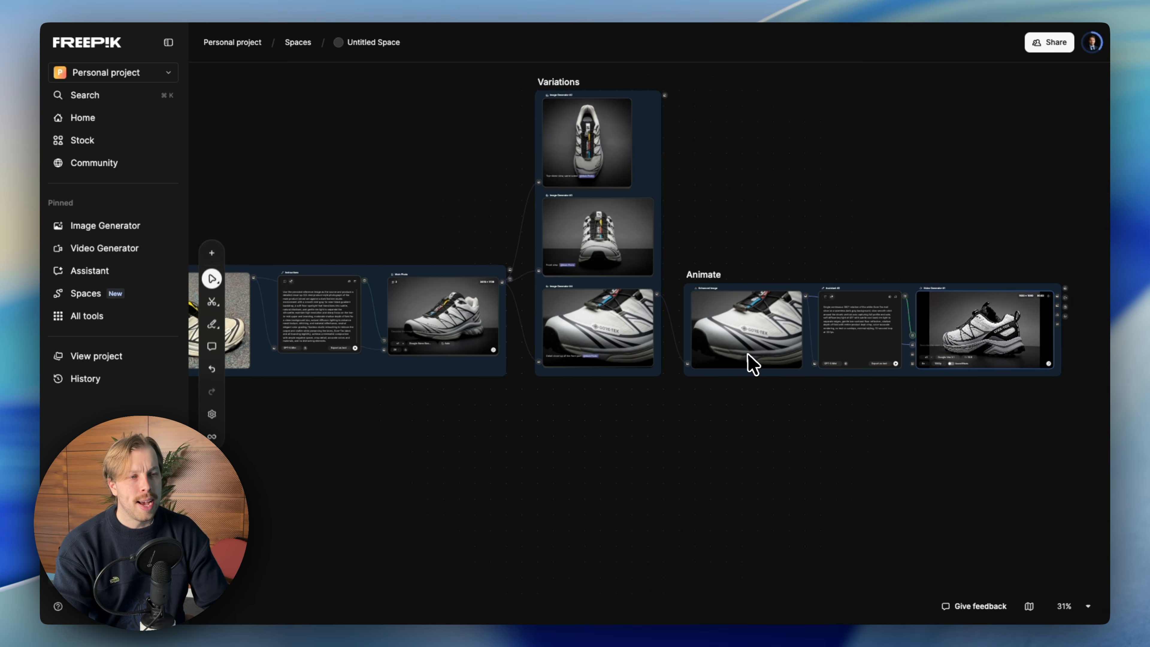
{"action": "scroll", "coordinate": [480, 349], "scroll_direction": "up", "scroll_amount": 4}
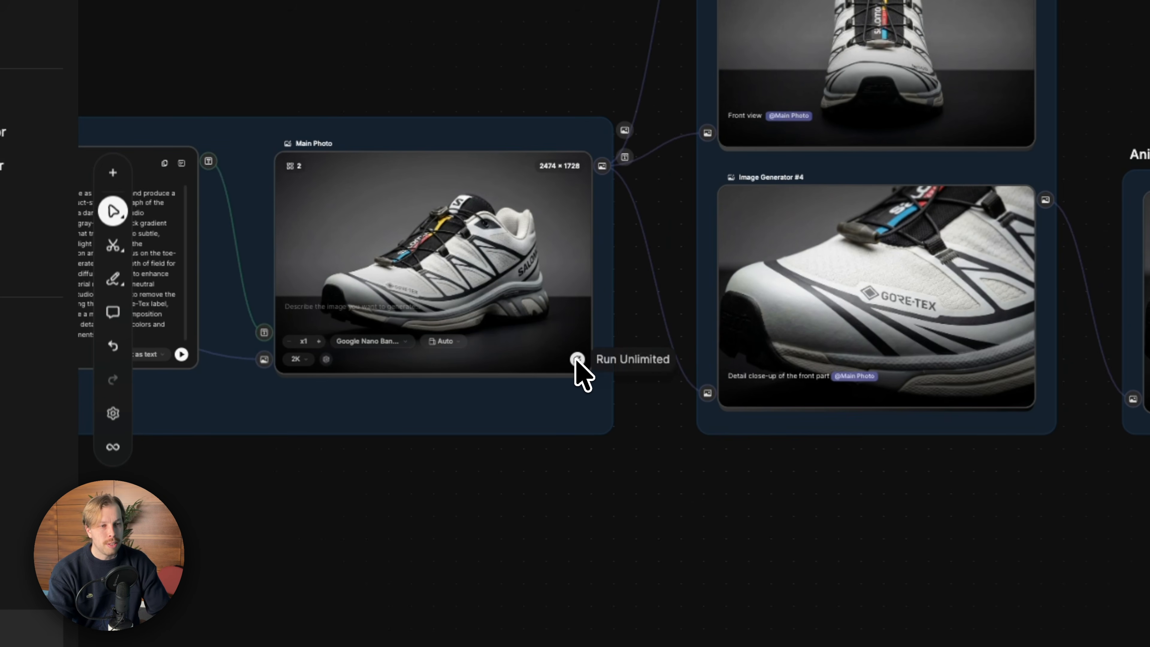
Examine the Main Photo node's run options, close them without running, and view the variation images that follow it
{"action": "left_click", "coordinate": [577, 359]}
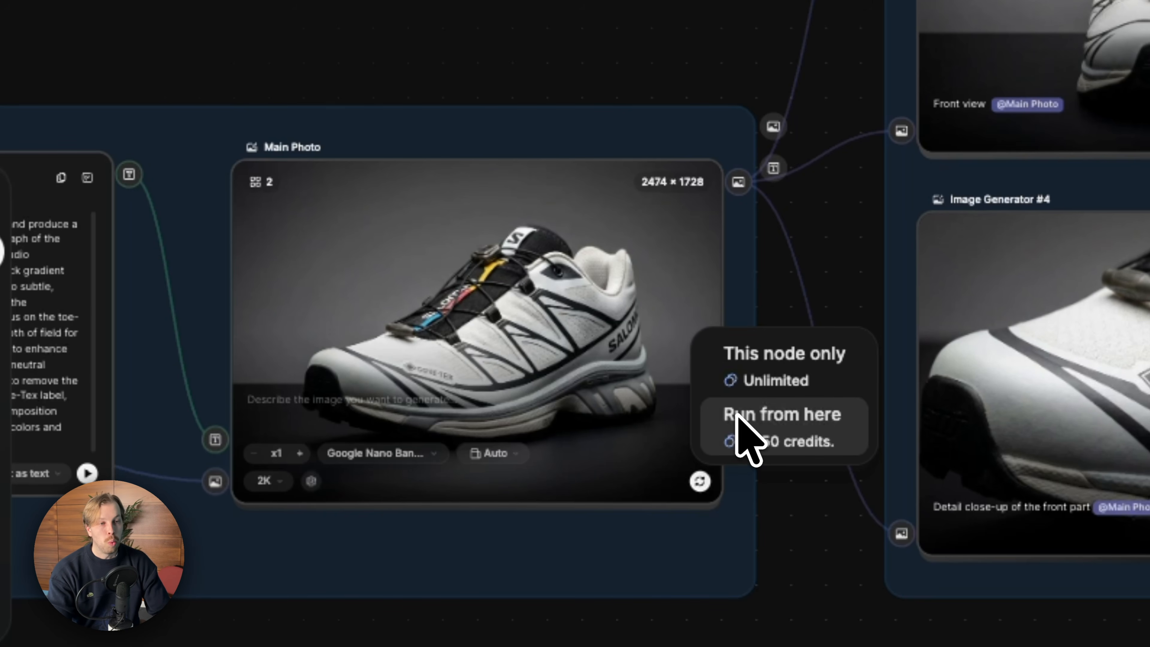
{"action": "left_click", "coordinate": [904, 213]}
{"action": "scroll", "coordinate": [904, 213], "scroll_direction": "right", "scroll_amount": 5}
{"action": "scroll", "coordinate": [903, 213], "scroll_direction": "up", "scroll_amount": 5}
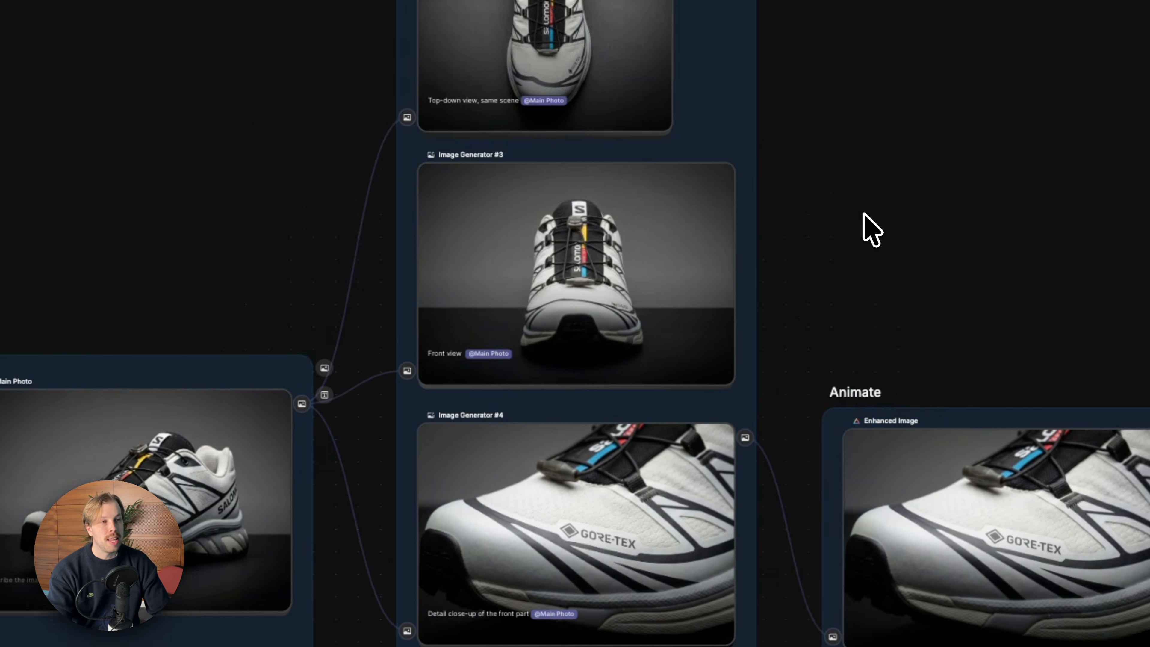
{"action": "scroll", "coordinate": [634, 217], "scroll_direction": "up", "scroll_amount": 3}
{"action": "scroll", "coordinate": [582, 303], "scroll_direction": "down", "scroll_amount": 8}
{"action": "scroll", "coordinate": [581, 303], "scroll_direction": "right", "scroll_amount": 8}
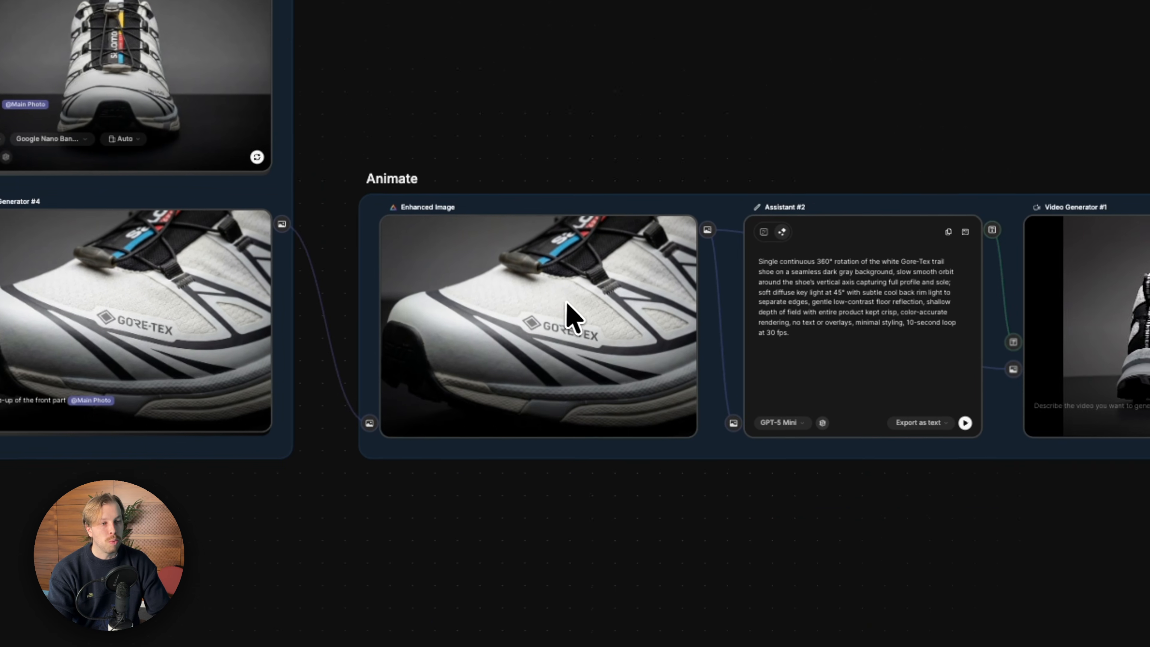
Inspect the Enhanced Image node, Assistant #2's 360° rotation prompt and the shoe video in Video Generator #1
{"action": "left_click", "coordinate": [540, 303]}
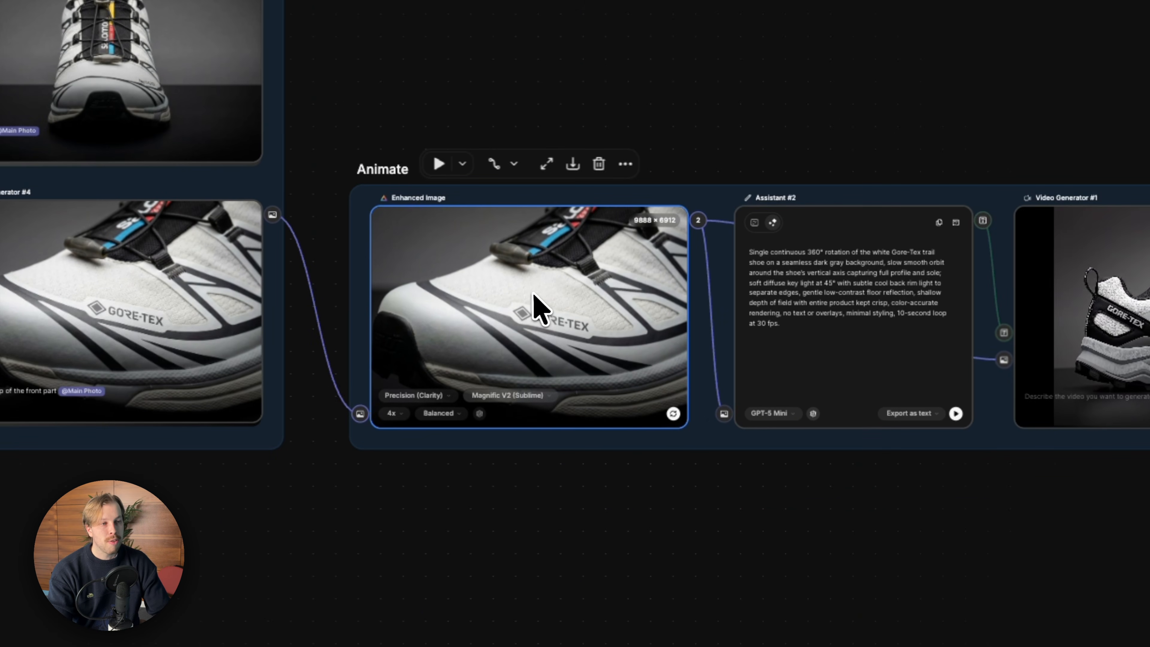
{"action": "scroll", "coordinate": [534, 288], "scroll_direction": "right", "scroll_amount": 10}
{"action": "scroll", "coordinate": [535, 288], "scroll_direction": "down", "scroll_amount": 1}
{"action": "scroll", "coordinate": [561, 256], "scroll_direction": "right", "scroll_amount": 1}
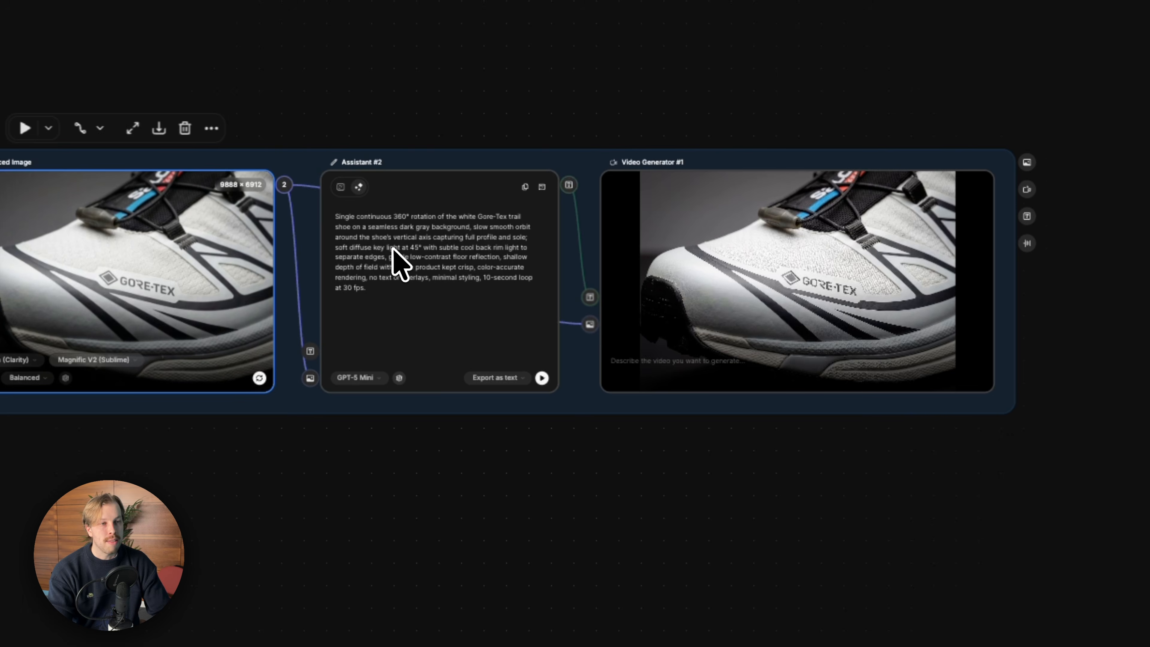
{"action": "triple_click", "coordinate": [392, 249]}
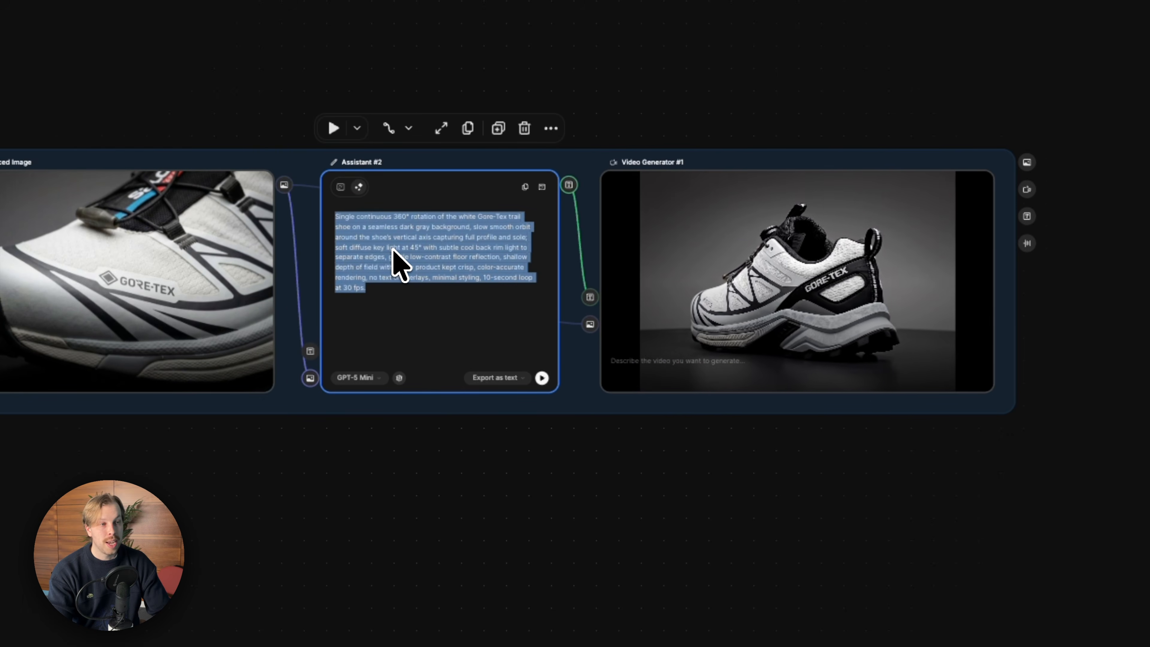
{"action": "mouse_move", "coordinate": [870, 261]}
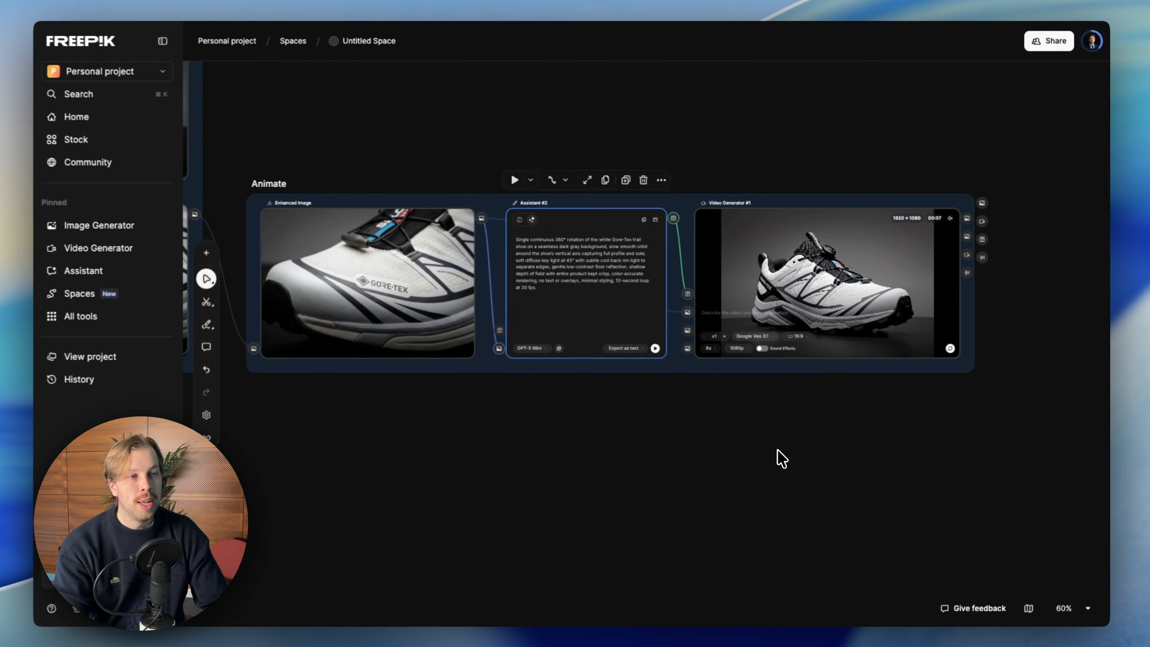
Survey the complete workflow from the Main Photo group through Variations to Animate
{"action": "scroll", "coordinate": [778, 457], "scroll_direction": "down", "scroll_amount": 4}
{"action": "scroll", "coordinate": [784, 458], "scroll_direction": "left", "scroll_amount": 5}
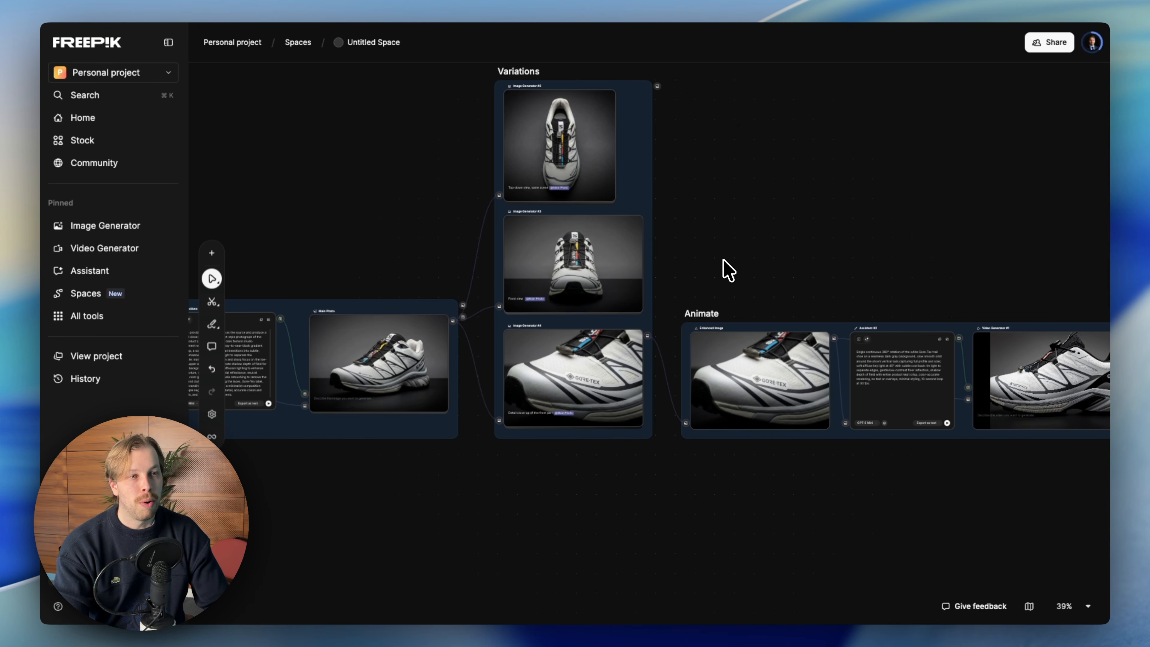
{"action": "scroll", "coordinate": [727, 272], "scroll_direction": "up", "scroll_amount": 3}
{"action": "scroll", "coordinate": [721, 272], "scroll_direction": "up", "scroll_amount": 1}
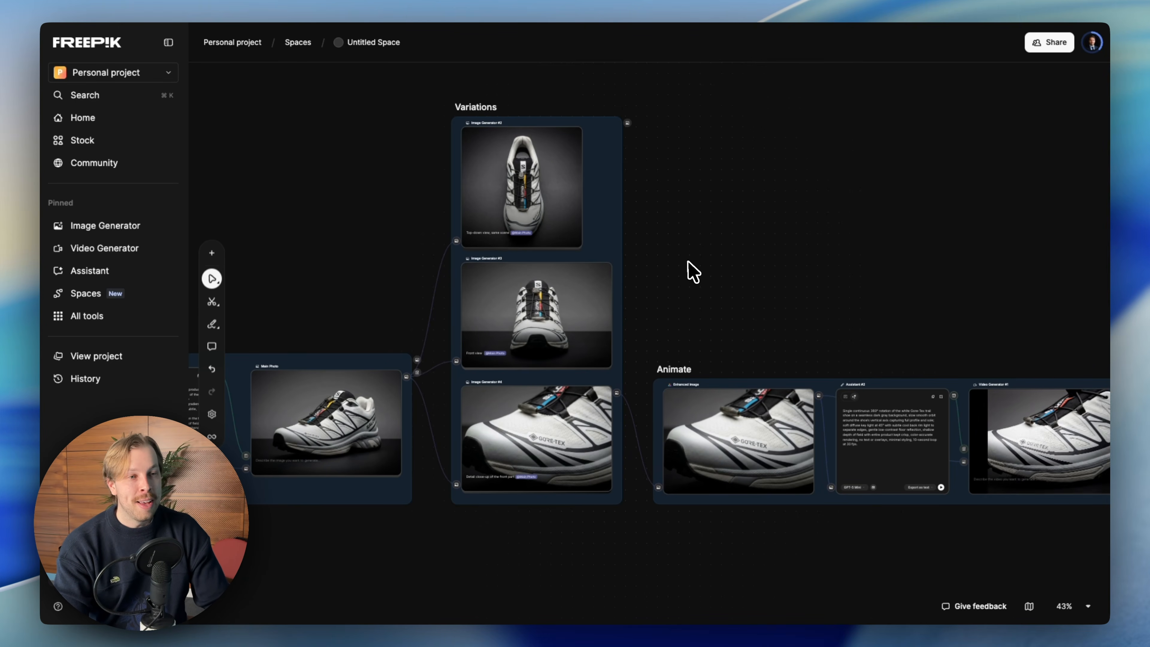
{"action": "scroll", "coordinate": [691, 271], "scroll_direction": "left", "scroll_amount": 10}
{"action": "scroll", "coordinate": [695, 271], "scroll_direction": "left", "scroll_amount": 4}
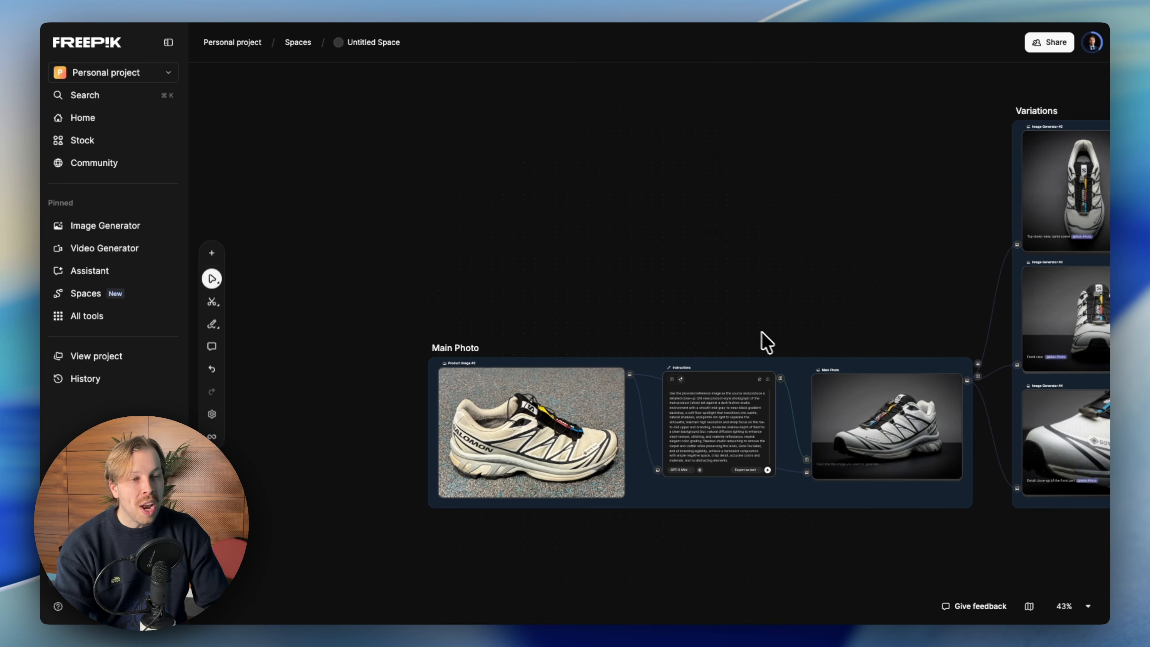
{"action": "scroll", "coordinate": [786, 281], "scroll_direction": "right", "scroll_amount": 4}
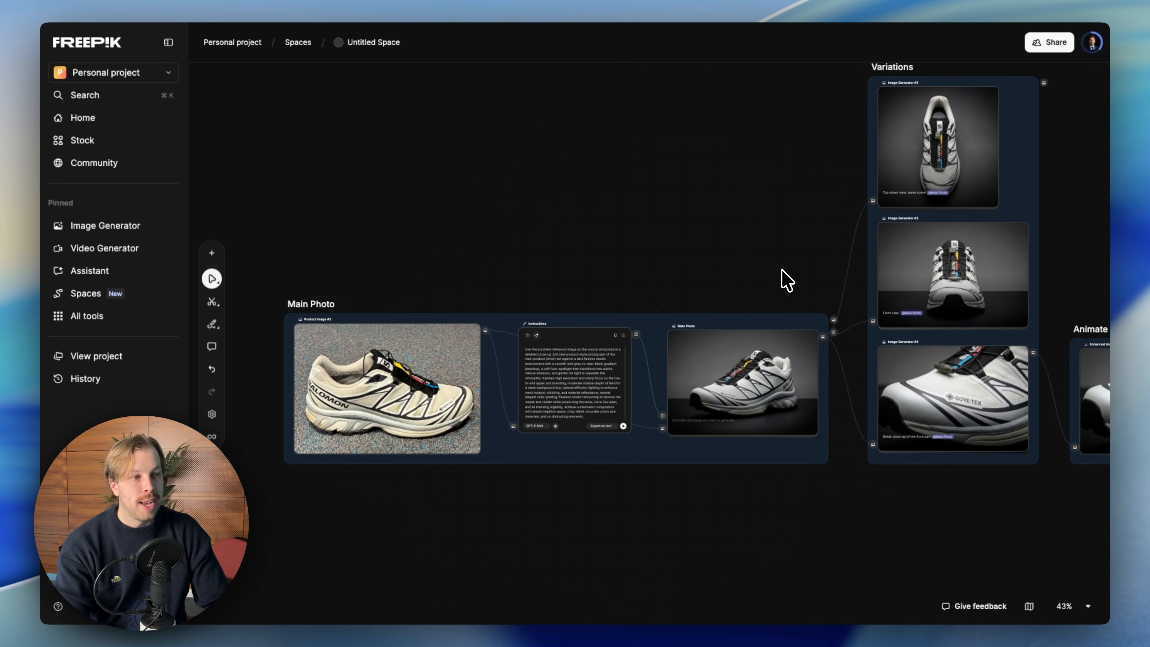
{"action": "scroll", "coordinate": [786, 281], "scroll_direction": "down", "scroll_amount": 3}
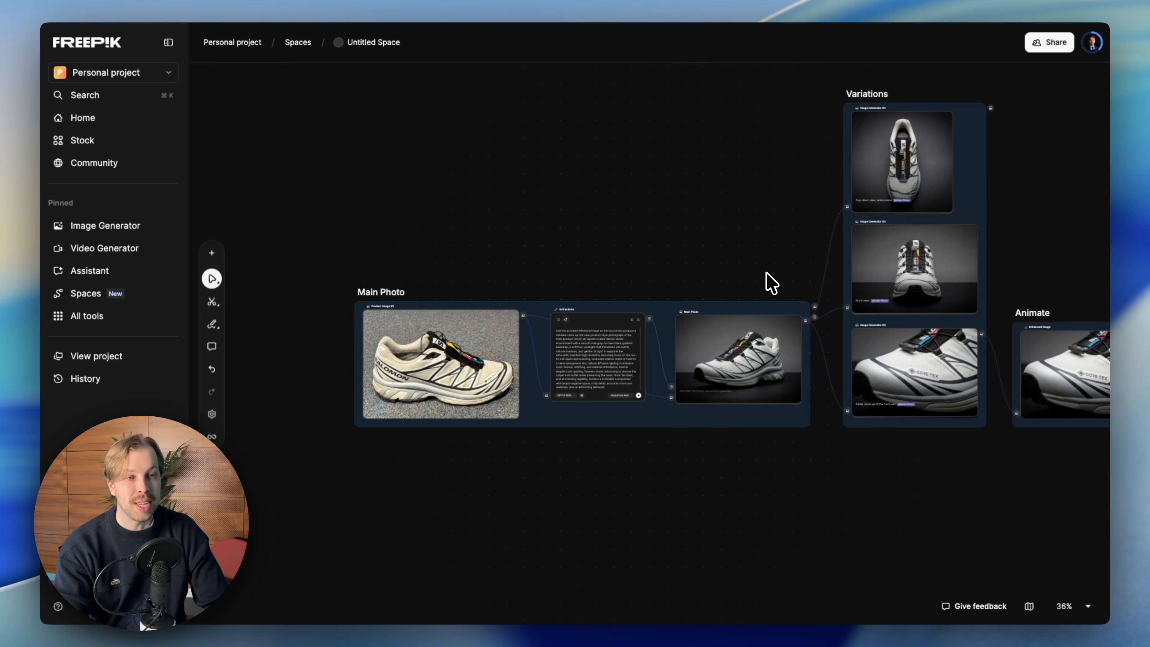
{"action": "scroll", "coordinate": [772, 283], "scroll_direction": "right", "scroll_amount": 3}
{"action": "scroll", "coordinate": [752, 462], "scroll_direction": "down", "scroll_amount": 3}
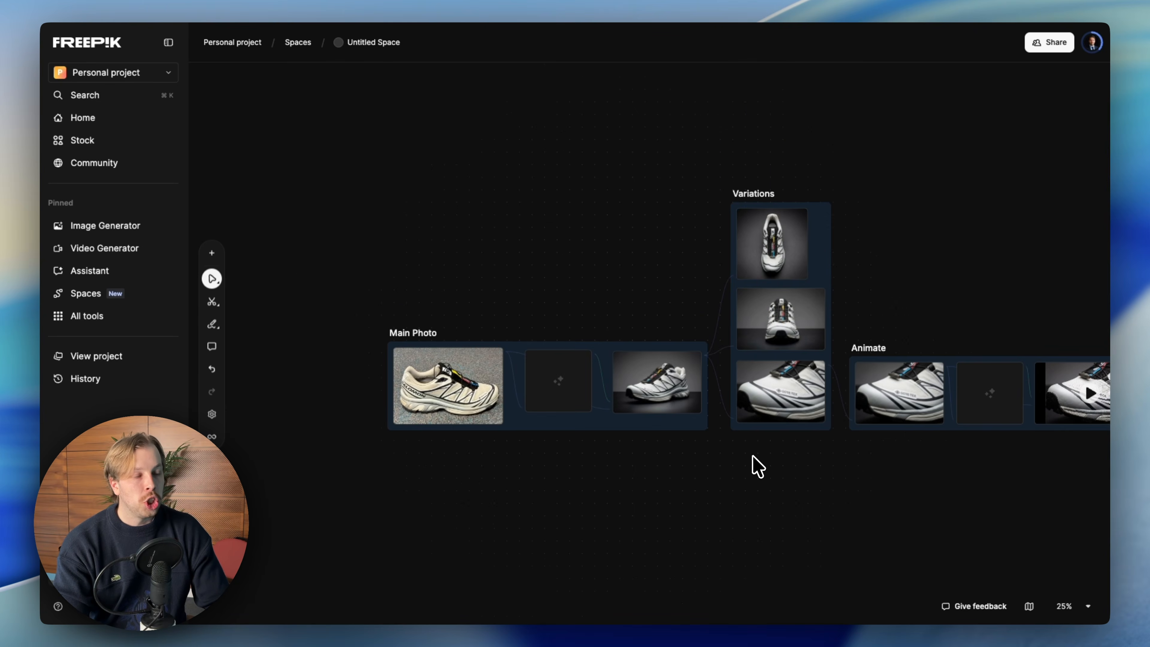
{"action": "scroll", "coordinate": [813, 490], "scroll_direction": "right", "scroll_amount": 3}
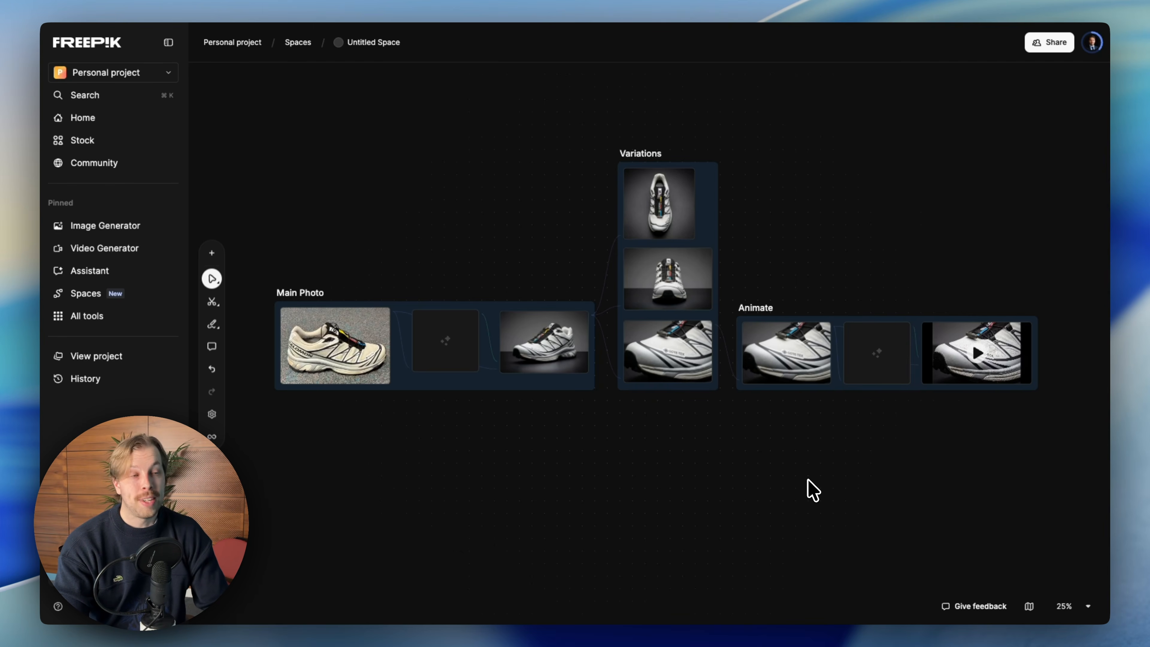
Highlight the Main Photo, Variations and Animate groups together as one workflow, and clear the selection
{"action": "left_click_drag", "start_coordinate": [969, 493], "coordinate": [377, 146]}
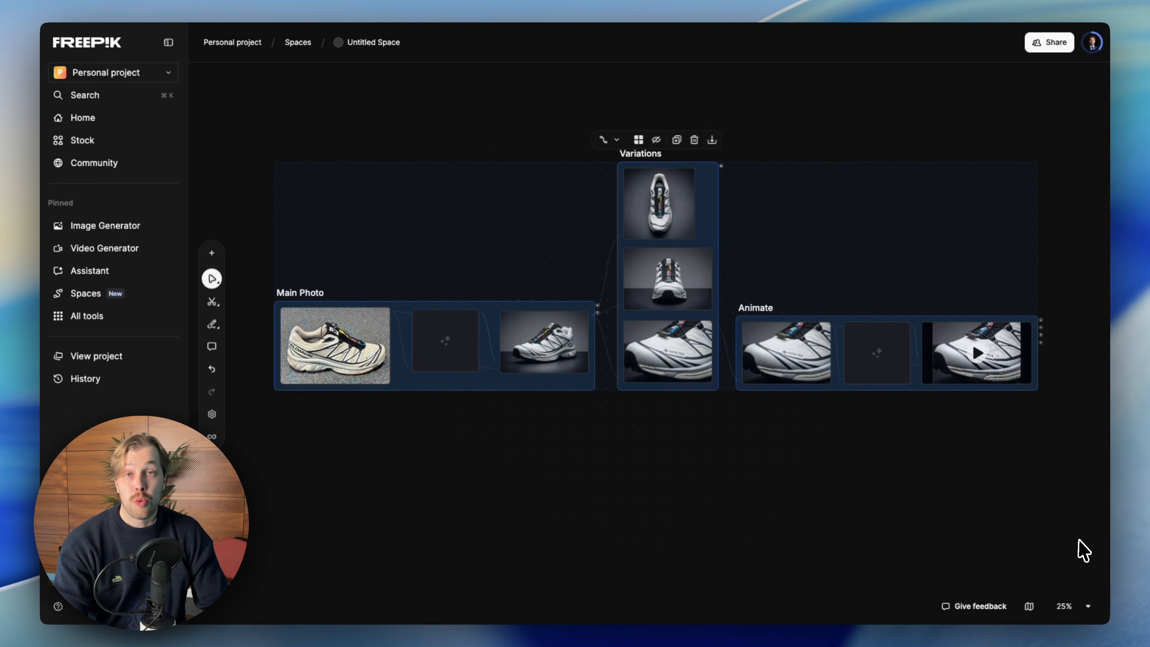
{"action": "left_click_drag", "start_coordinate": [1044, 489], "coordinate": [981, 488]}
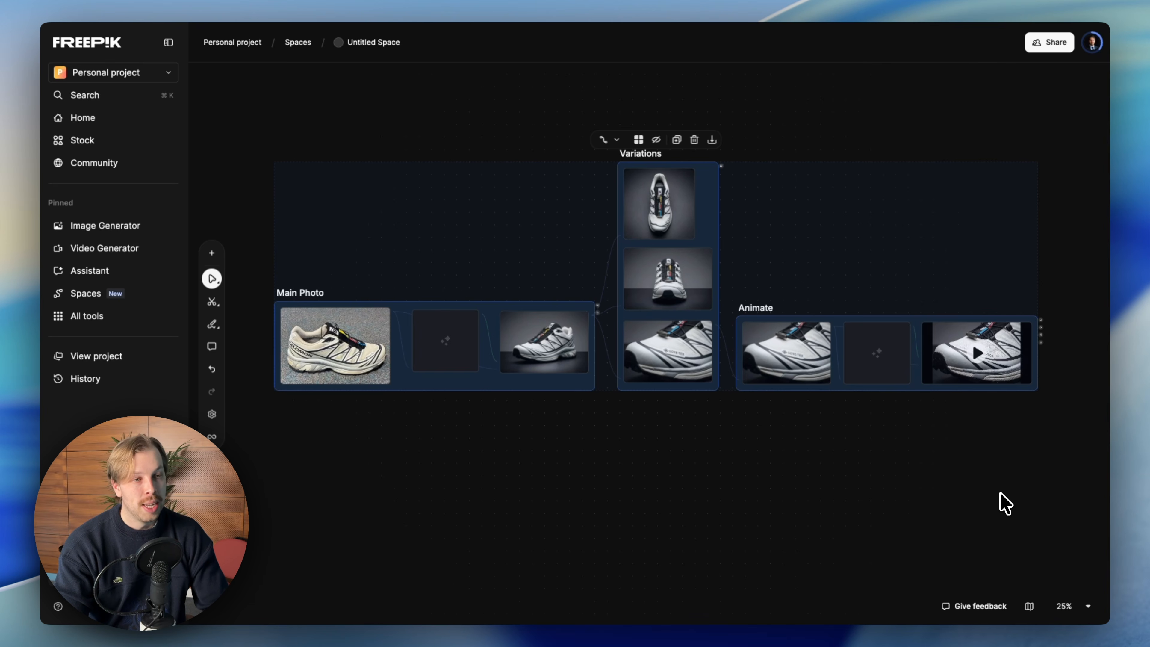
{"action": "left_click_drag", "start_coordinate": [988, 491], "coordinate": [408, 142]}
{"action": "left_click_drag", "start_coordinate": [313, 95], "coordinate": [1028, 458]}
{"action": "left_click_drag", "start_coordinate": [1033, 453], "coordinate": [1033, 451]}
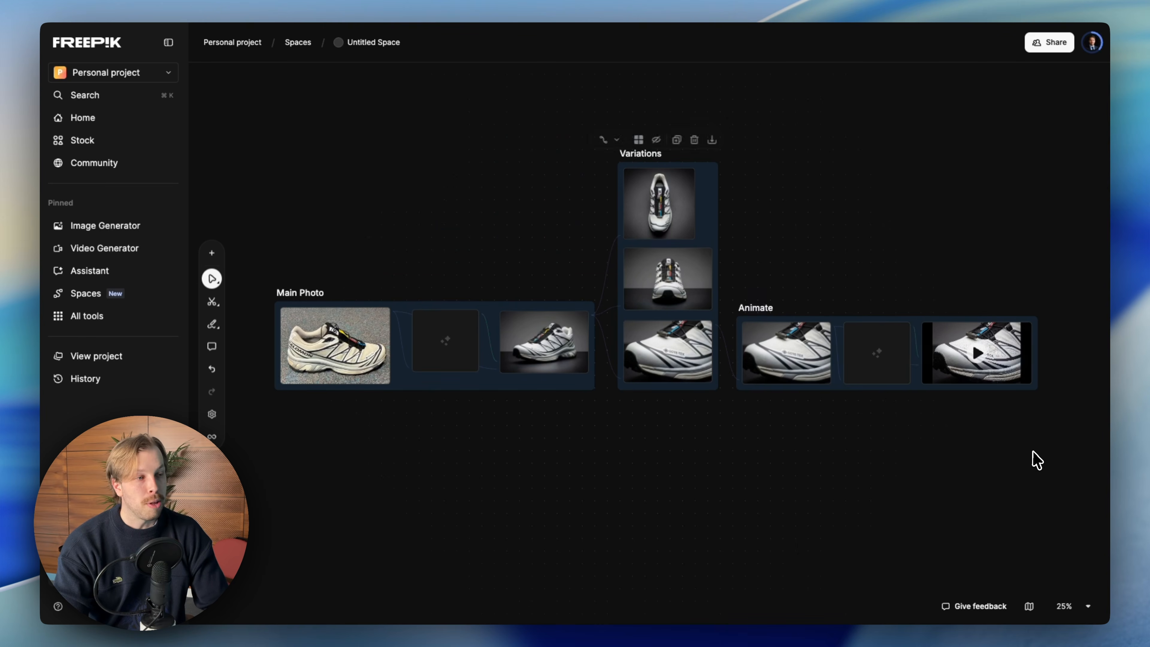